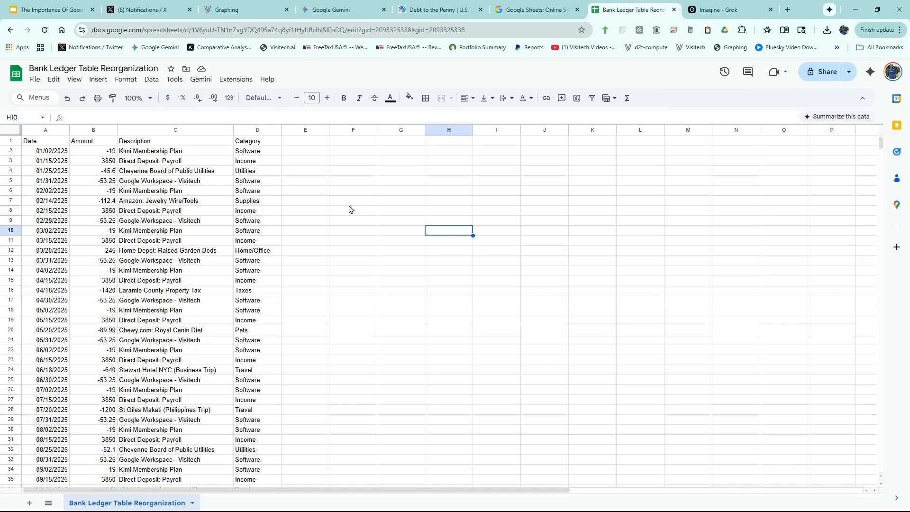
Copy the Date and Amount columns of the bank ledger sheet.
{"action": "left_click_drag", "start_coordinate": [46, 134], "coordinate": [95, 144]}
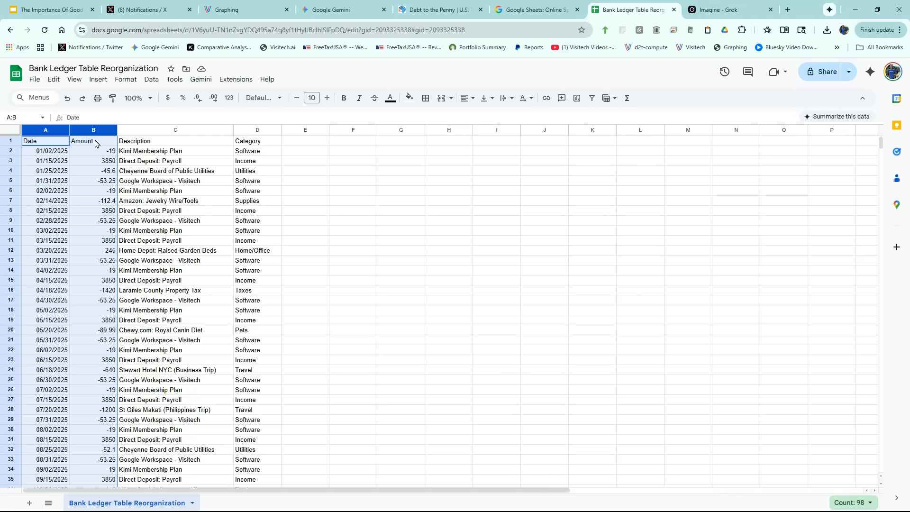
{"action": "left_click", "coordinate": [54, 79]}
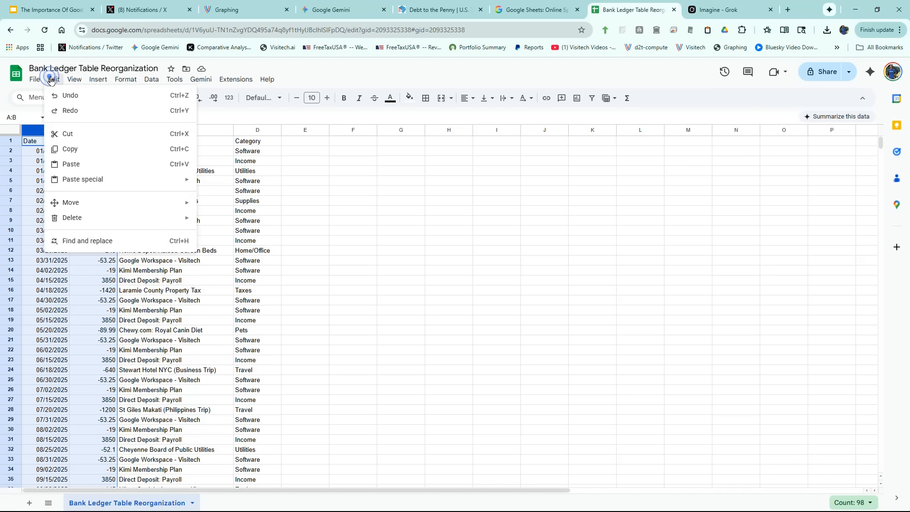
{"action": "left_click", "coordinate": [71, 135]}
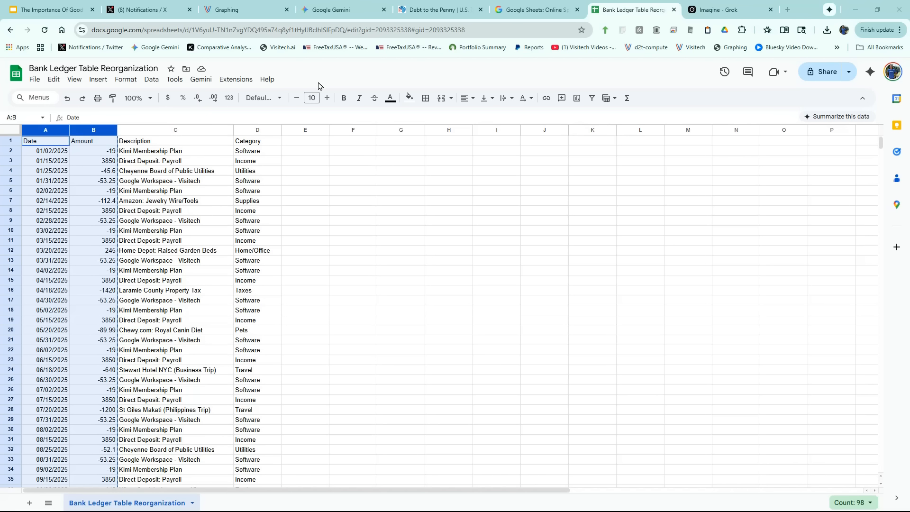
Switch to the Visitech graphing page, paste the copied data to plot it, and change the chart to the dark theme.
{"action": "left_click", "coordinate": [240, 10]}
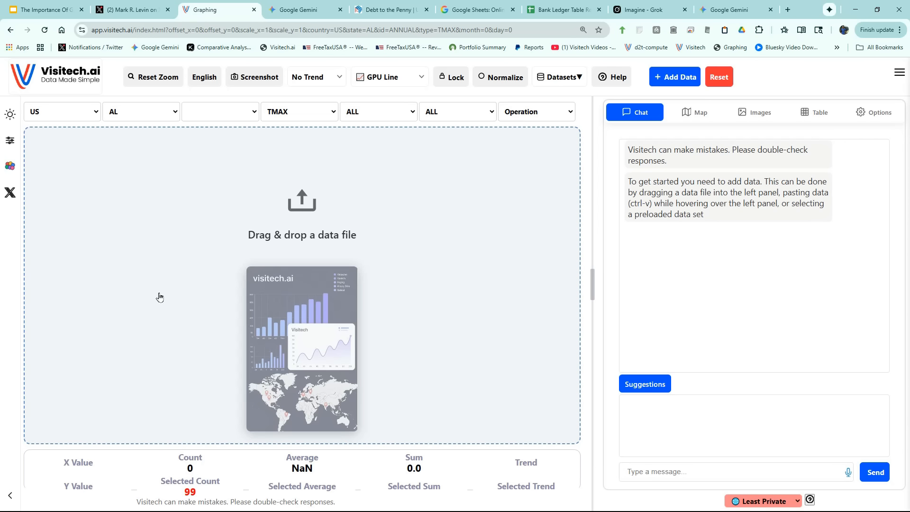
{"action": "key", "text": "ctrl+v"}
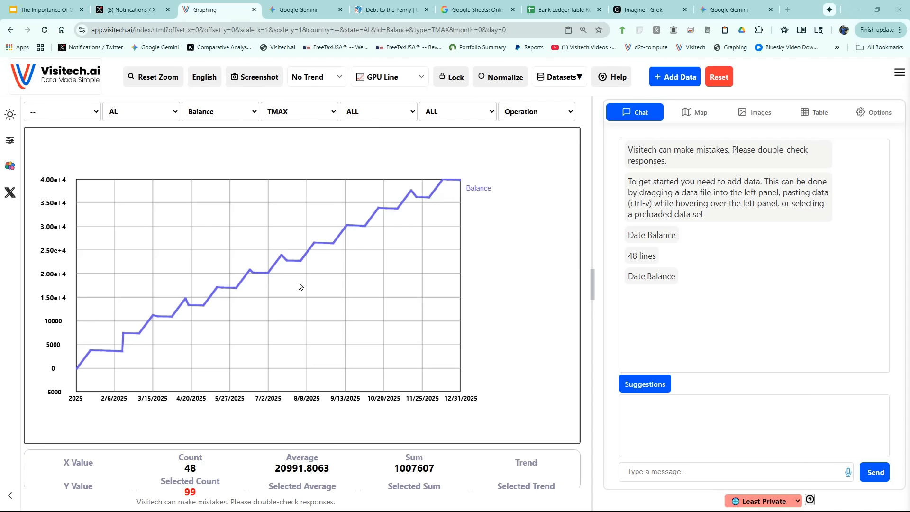
{"action": "left_click", "coordinate": [9, 114]}
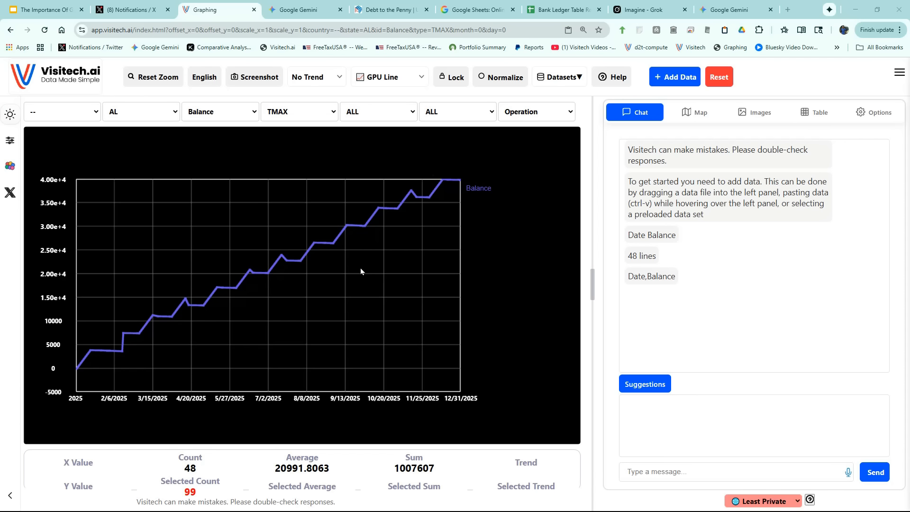
Examine the Balance line at various horizontal and vertical zoom levels, including a reset to the full date range.
{"action": "left_click_drag", "start_coordinate": [361, 268], "coordinate": [298, 271]}
{"action": "scroll", "coordinate": [299, 270], "scroll_direction": "up", "scroll_amount": 5}
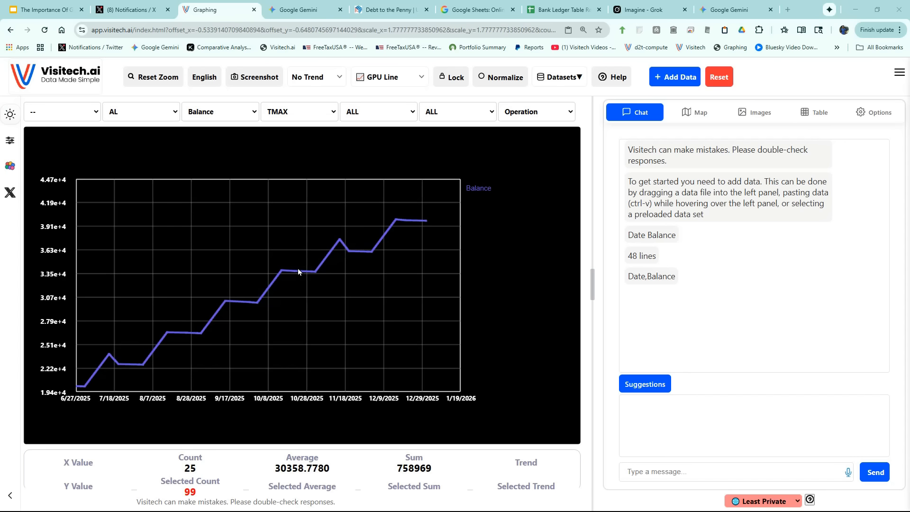
{"action": "scroll", "coordinate": [297, 268], "scroll_direction": "up", "scroll_amount": 5}
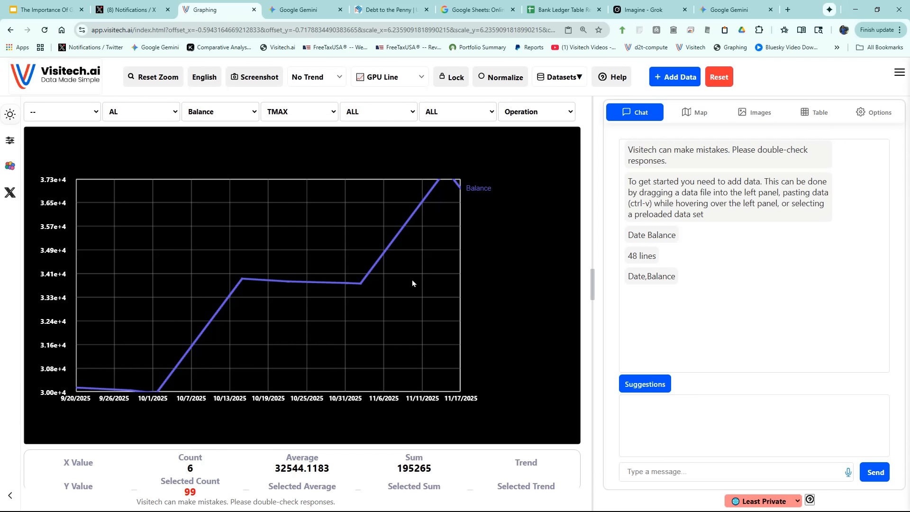
{"action": "scroll", "coordinate": [412, 281], "scroll_direction": "up", "scroll_amount": 3}
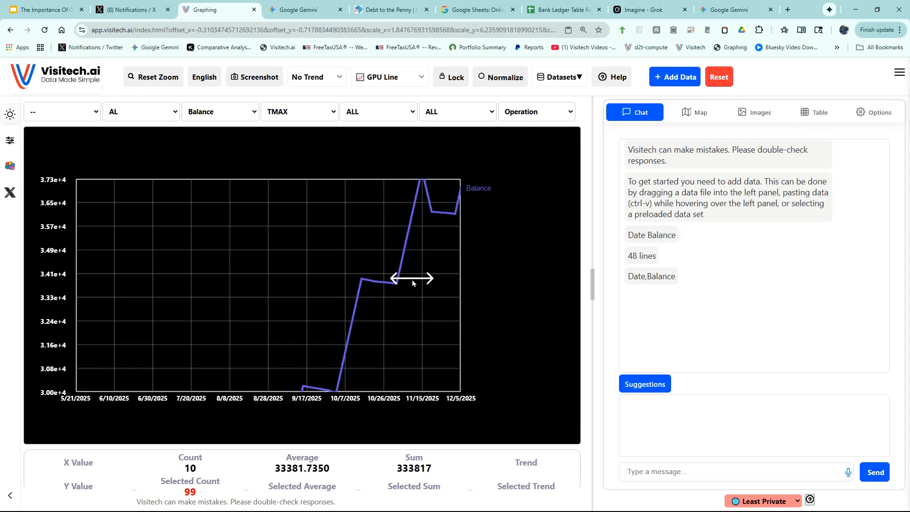
{"action": "scroll", "coordinate": [412, 280], "scroll_direction": "down", "scroll_amount": 3}
{"action": "scroll", "coordinate": [411, 280], "scroll_direction": "up", "scroll_amount": 1}
{"action": "scroll", "coordinate": [411, 280], "scroll_direction": "down", "scroll_amount": 2}
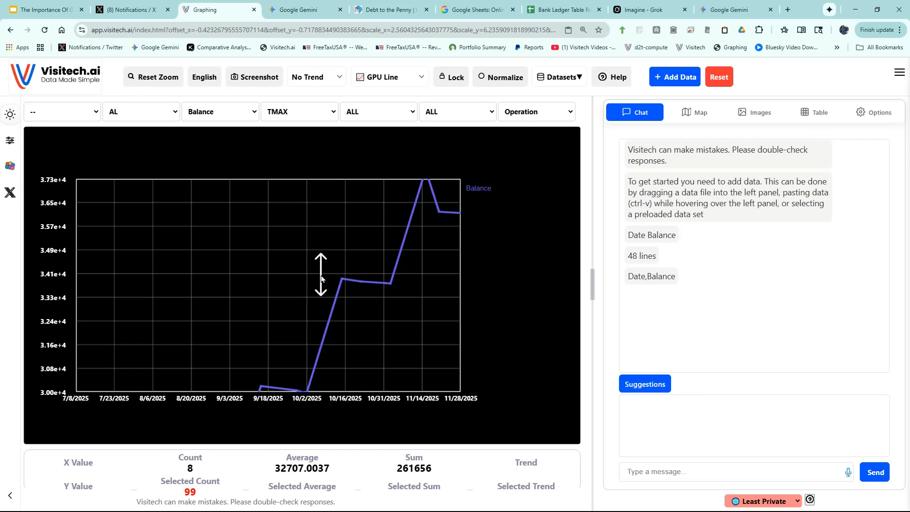
{"action": "scroll", "coordinate": [321, 277], "scroll_direction": "down", "scroll_amount": 3}
{"action": "scroll", "coordinate": [321, 278], "scroll_direction": "up", "scroll_amount": 1}
{"action": "scroll", "coordinate": [321, 277], "scroll_direction": "down", "scroll_amount": 3}
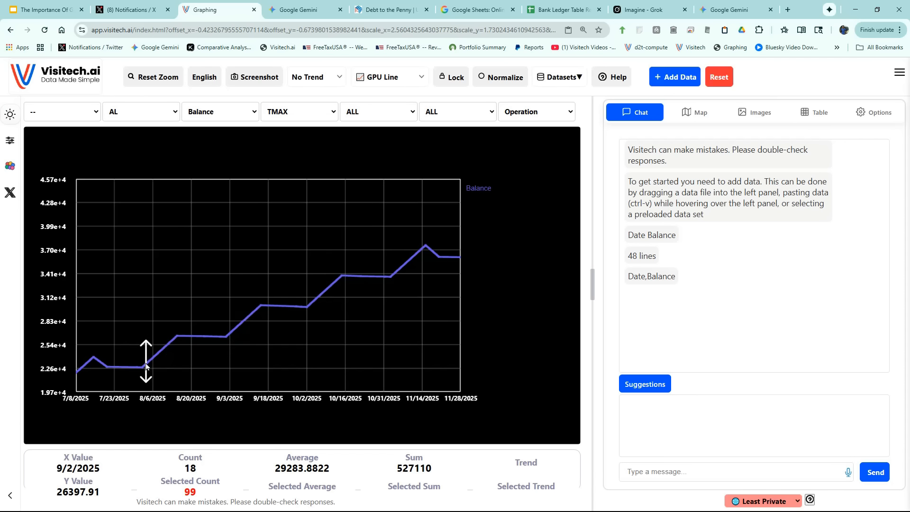
{"action": "scroll", "coordinate": [150, 356], "scroll_direction": "up", "scroll_amount": 1}
{"action": "scroll", "coordinate": [150, 357], "scroll_direction": "down", "scroll_amount": 3}
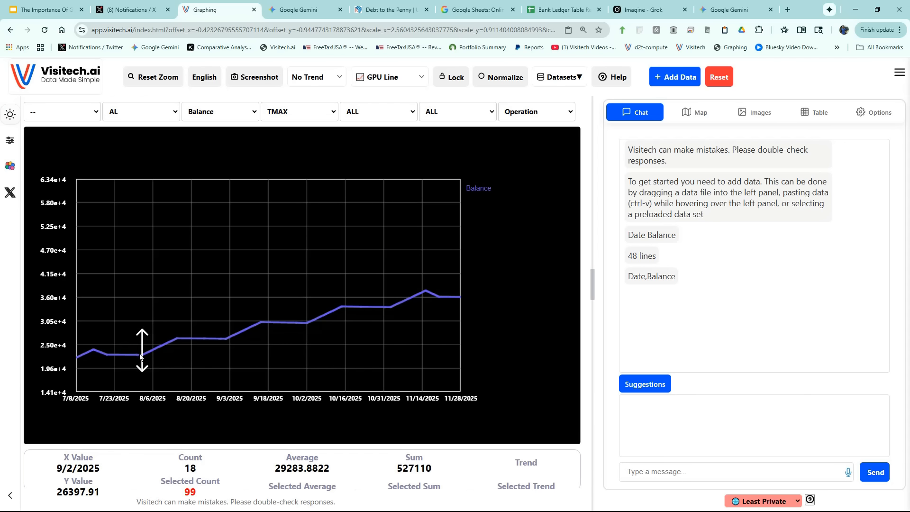
{"action": "scroll", "coordinate": [139, 355], "scroll_direction": "up", "scroll_amount": 3}
{"action": "scroll", "coordinate": [139, 355], "scroll_direction": "down", "scroll_amount": 3}
{"action": "scroll", "coordinate": [139, 355], "scroll_direction": "up", "scroll_amount": 3}
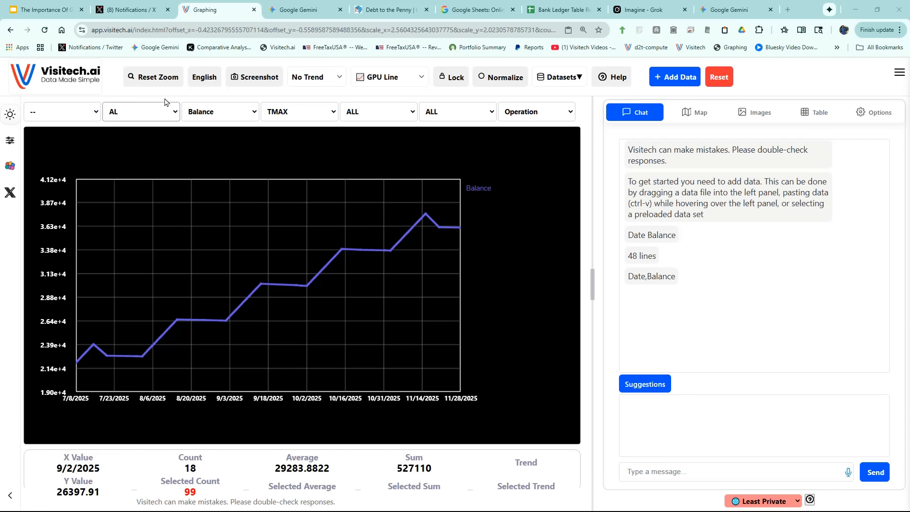
{"action": "left_click", "coordinate": [154, 78]}
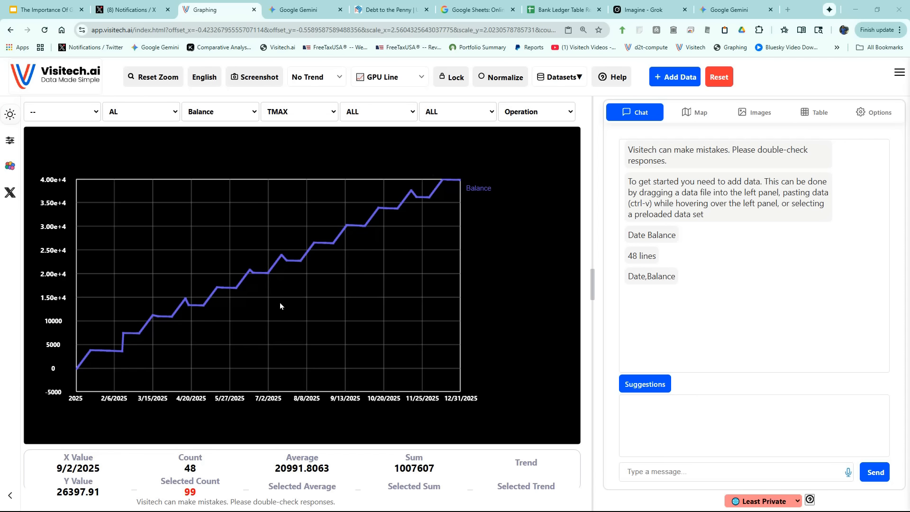
{"action": "left_click_drag", "start_coordinate": [234, 240], "coordinate": [302, 306]}
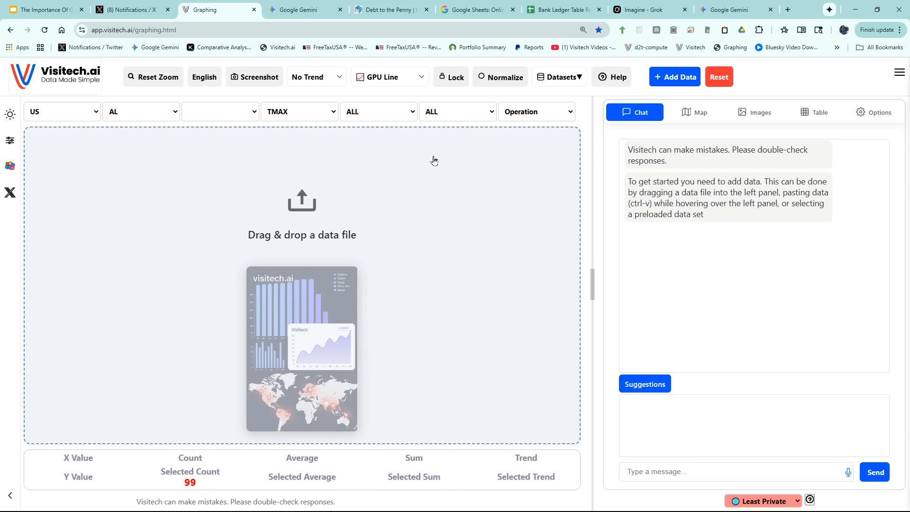
Download the full-range Debt to the Penny CSV from FiscalData and load it into the Visitech chart area.
{"action": "left_click", "coordinate": [388, 10]}
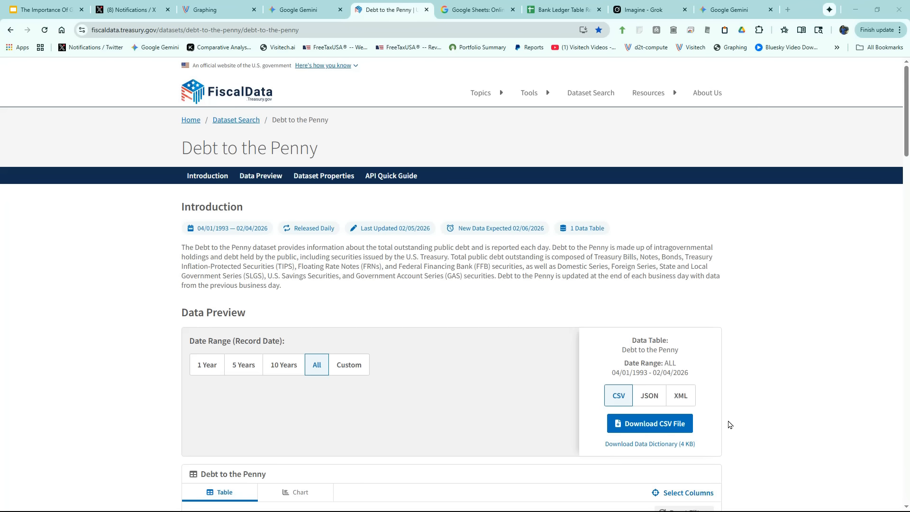
{"action": "left_click", "coordinate": [663, 430]}
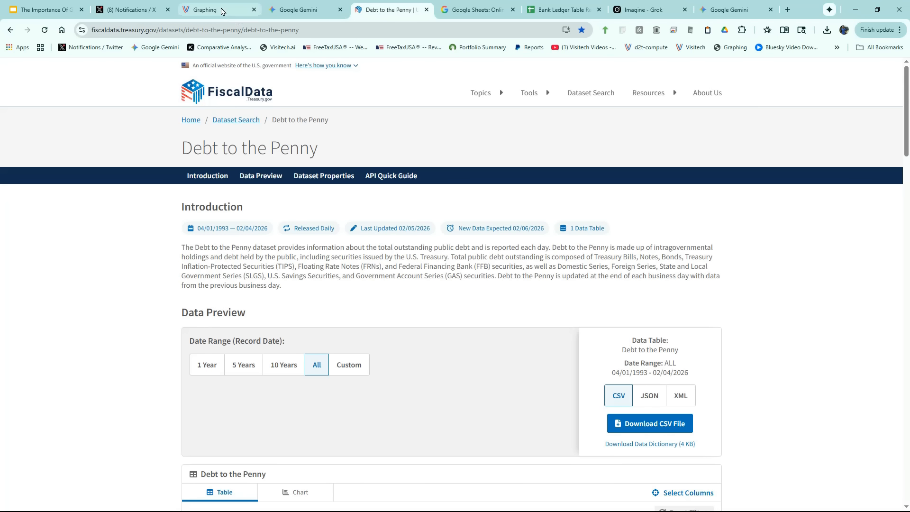
{"action": "left_click", "coordinate": [220, 9]}
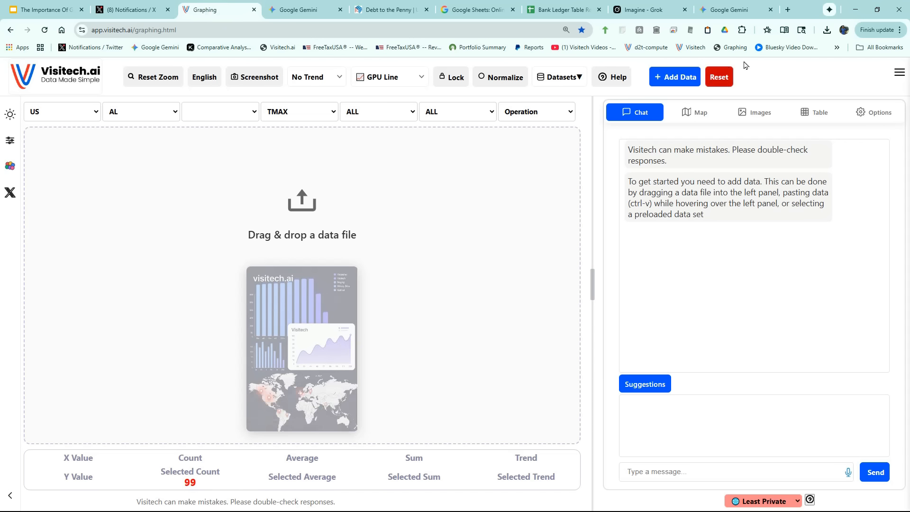
{"action": "left_click", "coordinate": [827, 32]}
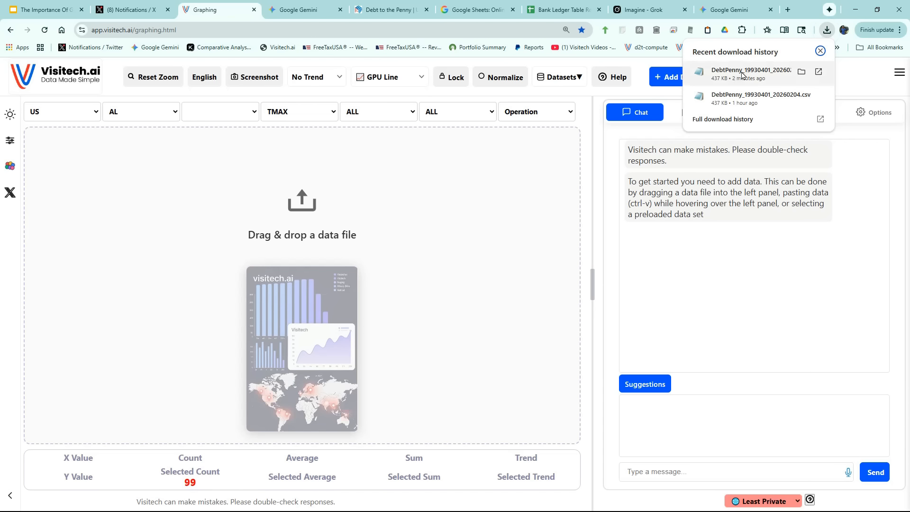
{"action": "left_click_drag", "start_coordinate": [743, 75], "coordinate": [327, 230]}
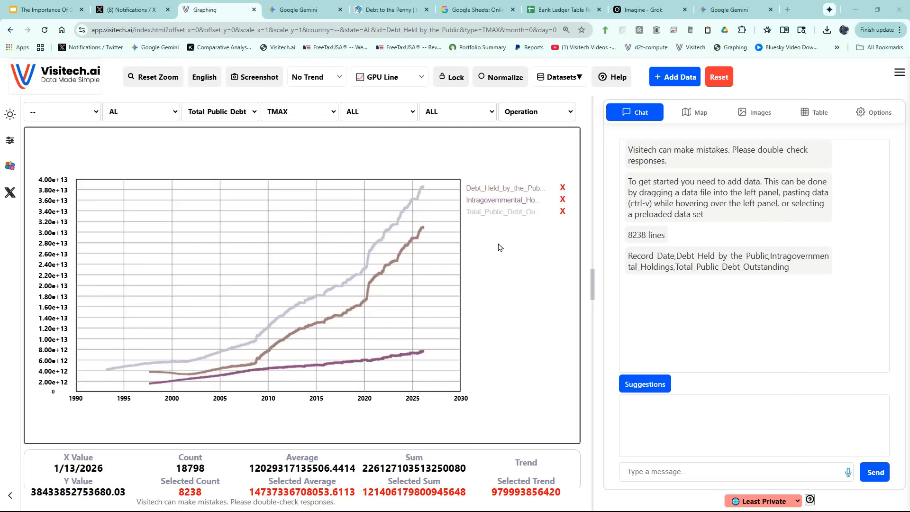
Highlight the total public debt, intragovernmental holdings and debt held by the public series one by one, ending on total public debt.
{"action": "left_click", "coordinate": [495, 214]}
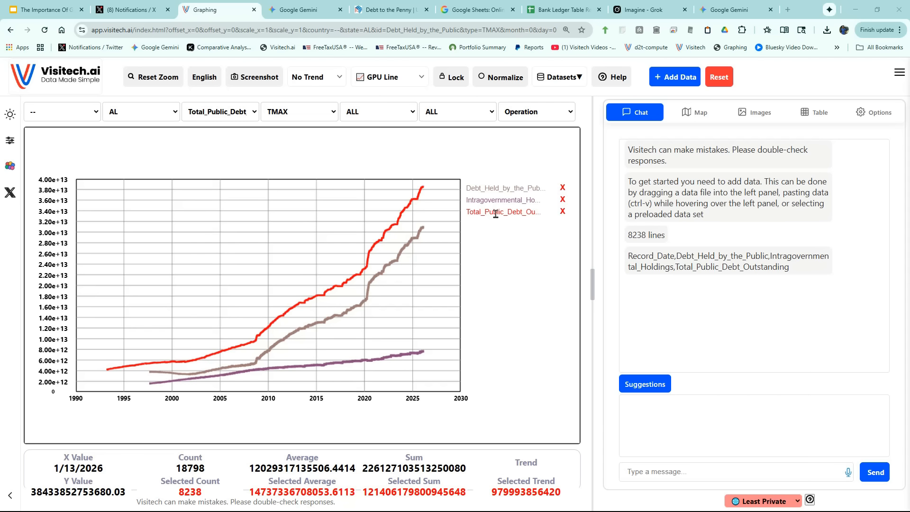
{"action": "left_click", "coordinate": [487, 201]}
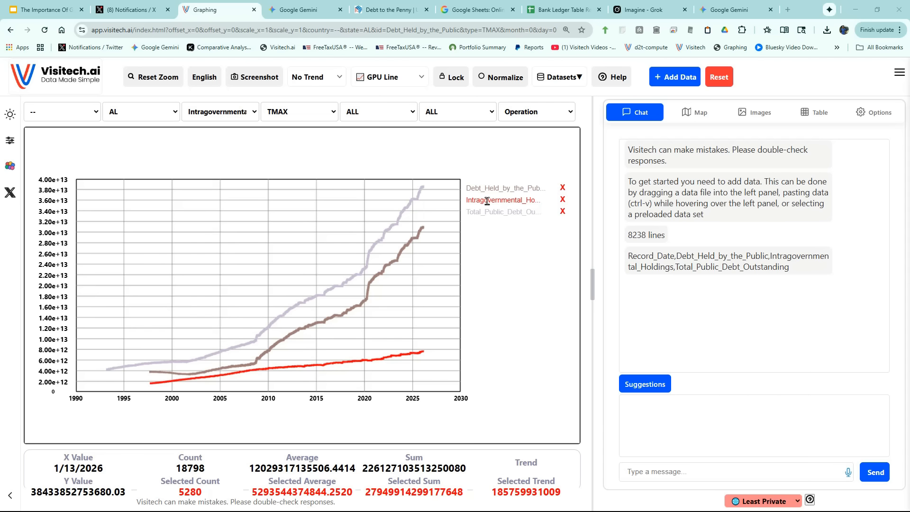
{"action": "left_click", "coordinate": [483, 190]}
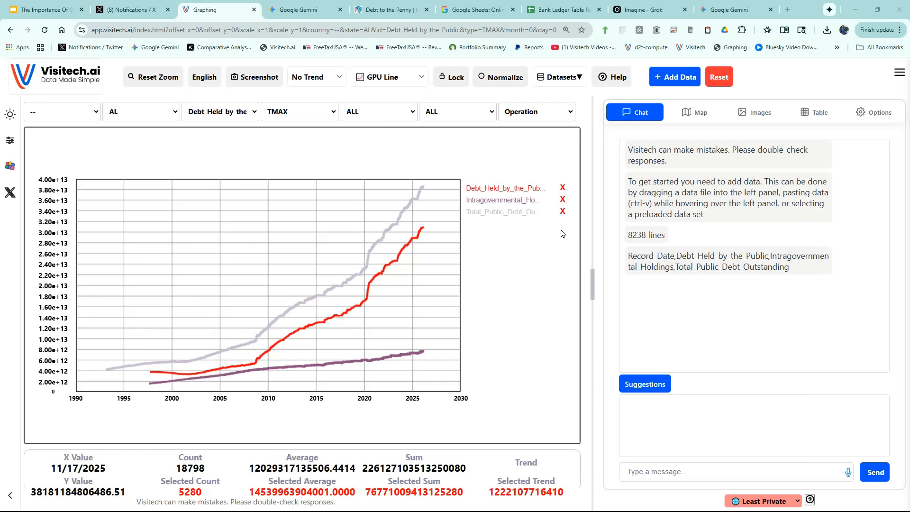
{"action": "left_click", "coordinate": [556, 212]}
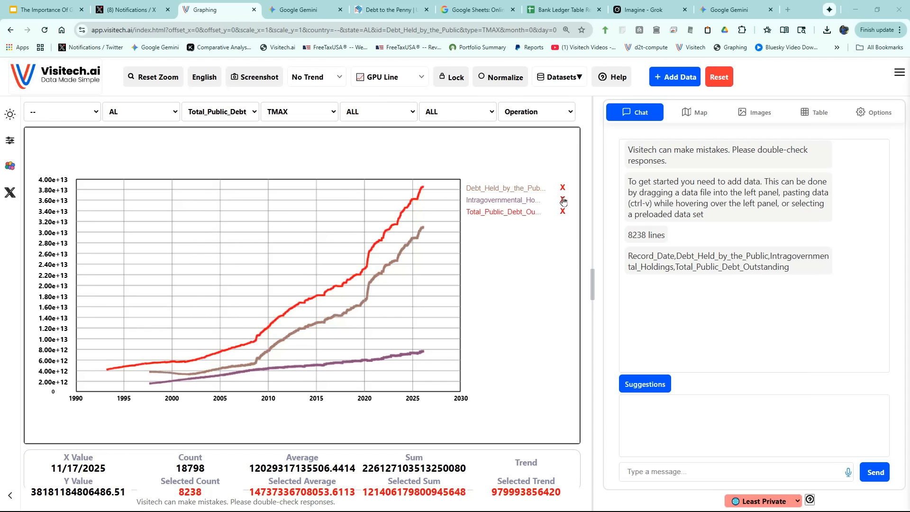
Remove the intragovernmental holdings and debt held by the public series, and change the chart to the dark theme.
{"action": "left_click", "coordinate": [563, 200]}
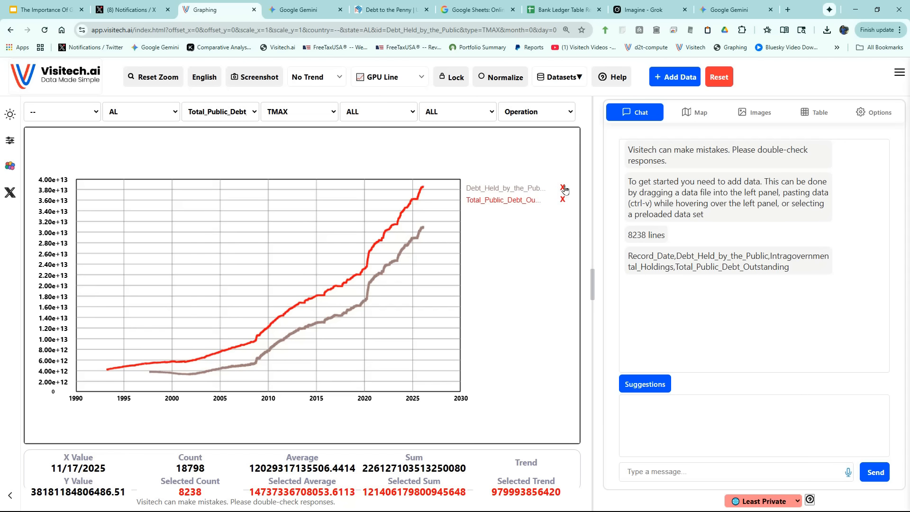
{"action": "left_click", "coordinate": [564, 186]}
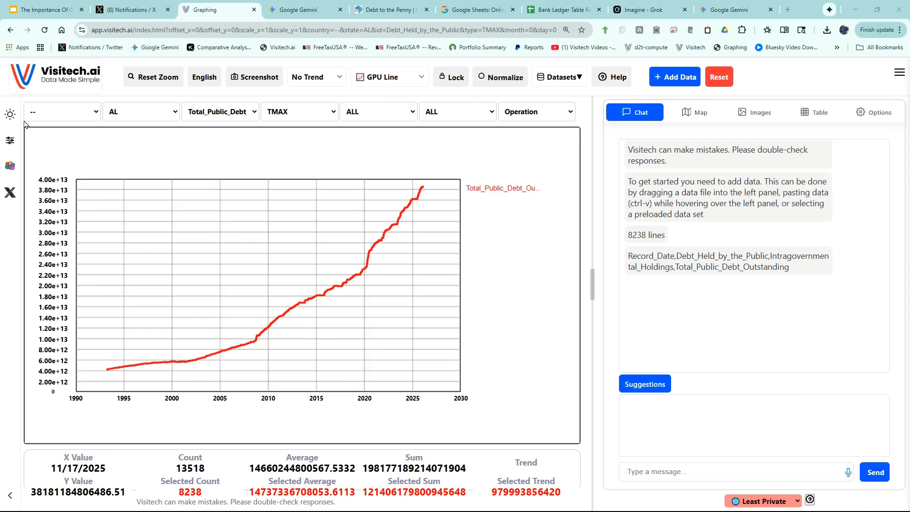
{"action": "left_click", "coordinate": [11, 116]}
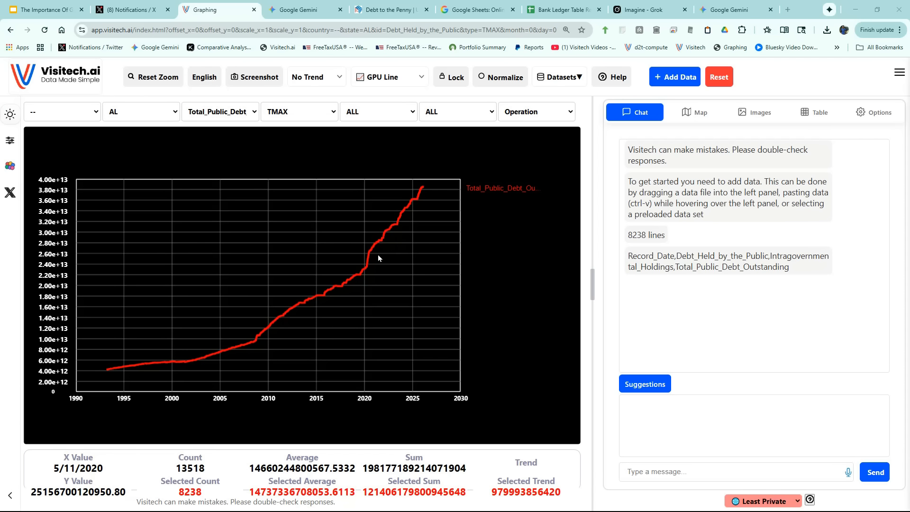
Inspect the total public debt data point on the steep rise in 2020.
{"action": "mouse_move", "coordinate": [372, 253]}
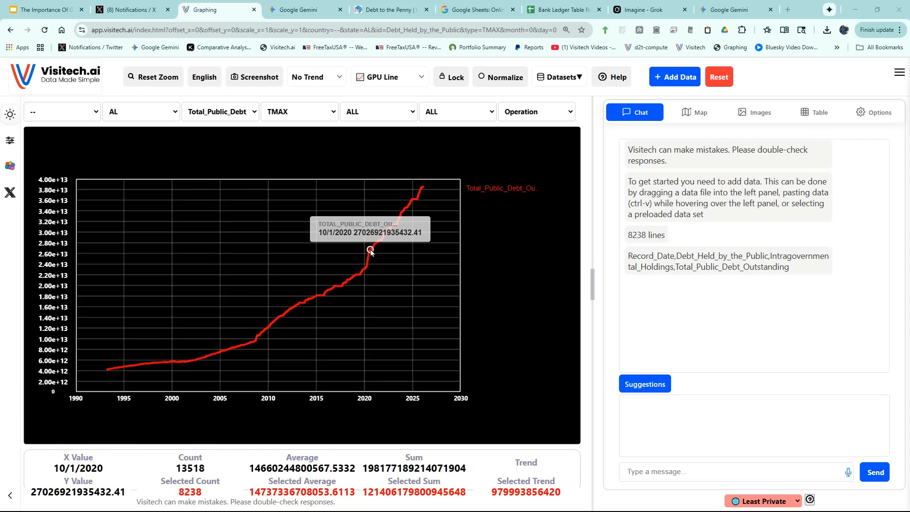
{"action": "left_click", "coordinate": [371, 251]}
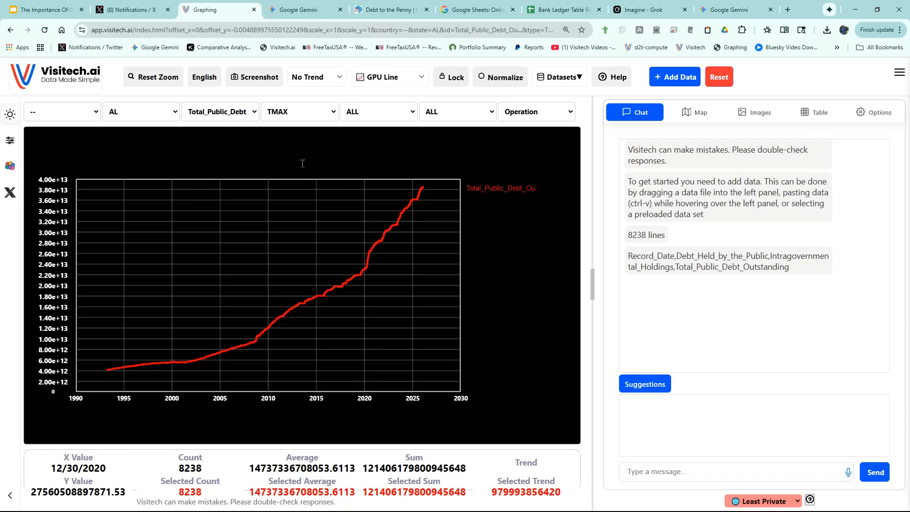
Title the chart "US National Debt".
{"action": "left_click", "coordinate": [302, 163]}
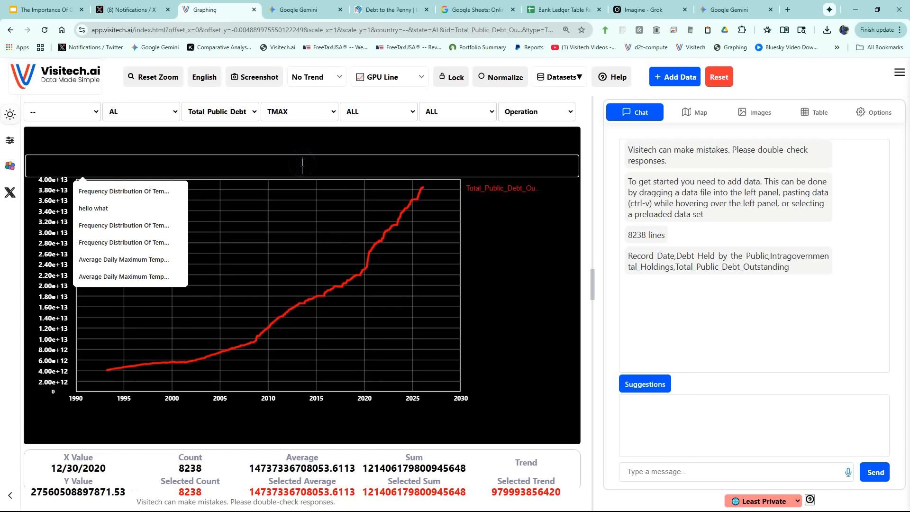
{"action": "type", "text": "US Na"}
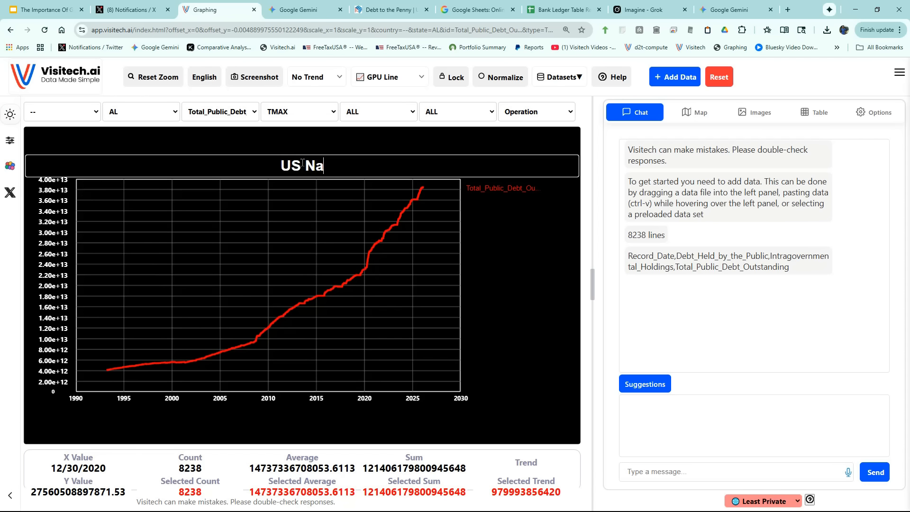
{"action": "type", "text": "tional De"}
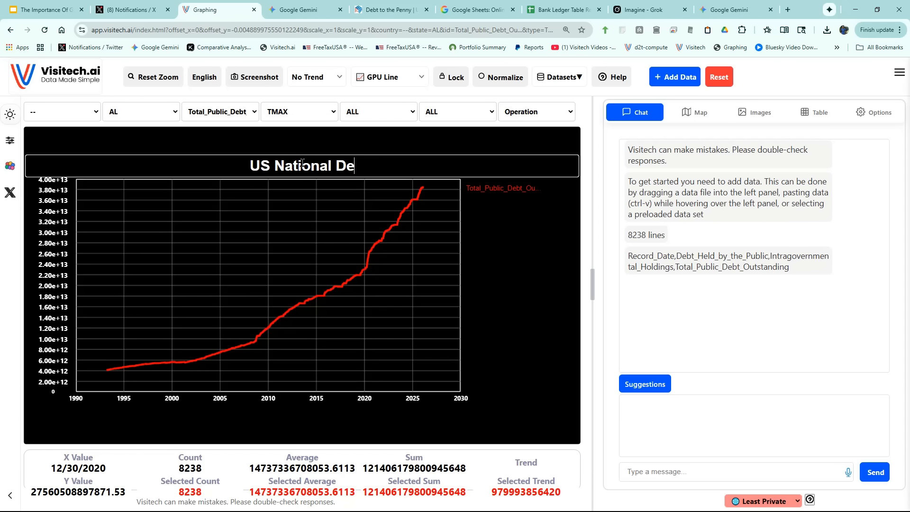
{"action": "type", "text": "bt"}
{"action": "key", "text": "Return"}
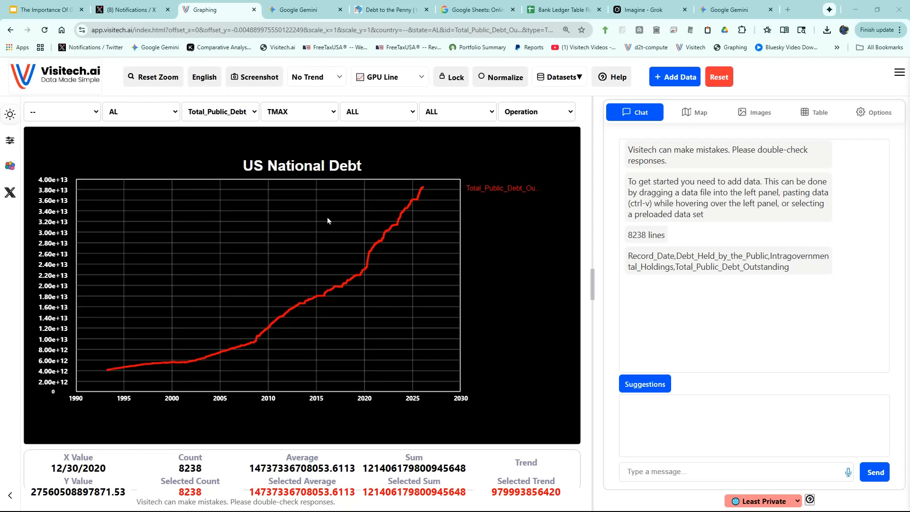
Zoom in on the steep 2020 rise in the total public debt line.
{"action": "left_click_drag", "start_coordinate": [328, 218], "coordinate": [399, 311]}
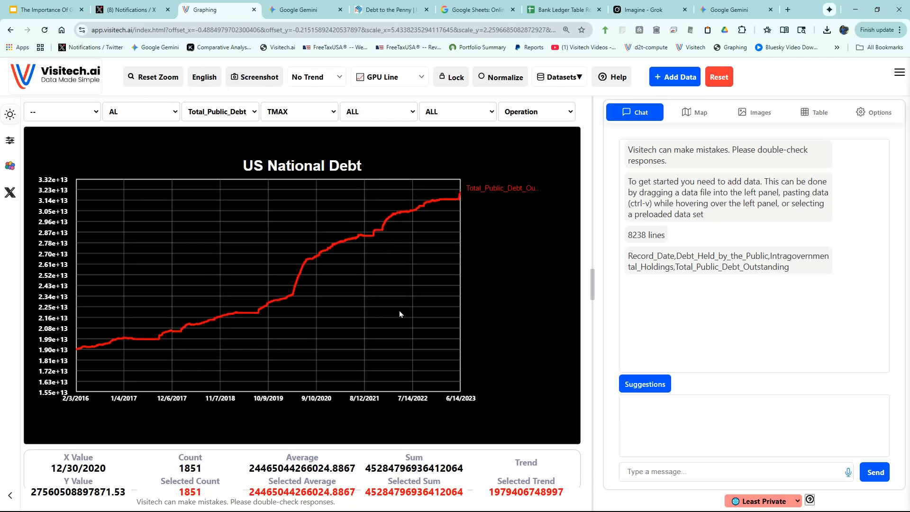
{"action": "scroll", "coordinate": [304, 277], "scroll_direction": "up", "scroll_amount": 5}
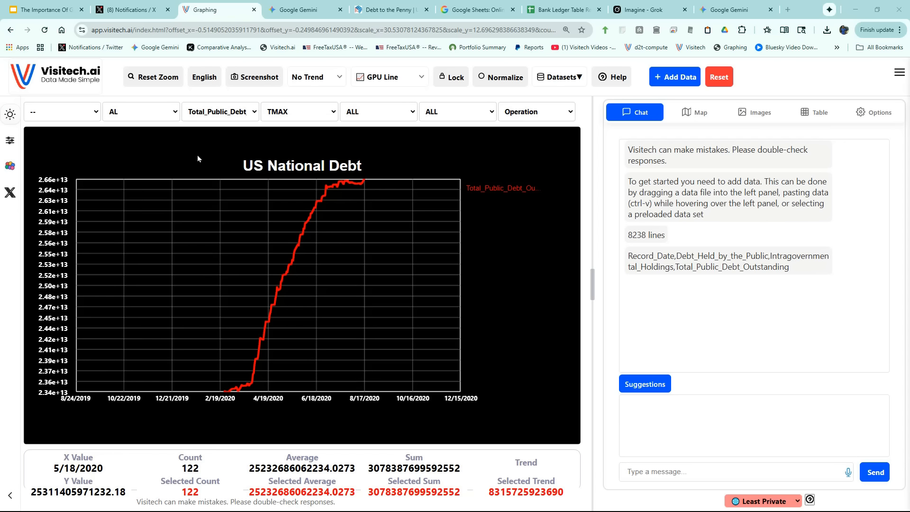
Restore the full view of the US National Debt chart and apply the Graph by Year operation to it.
{"action": "left_click", "coordinate": [161, 79]}
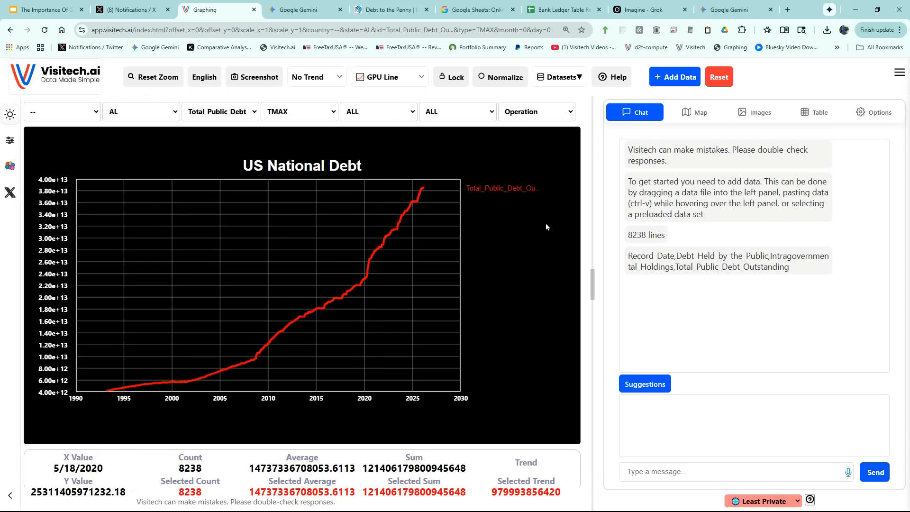
{"action": "left_click", "coordinate": [534, 112]}
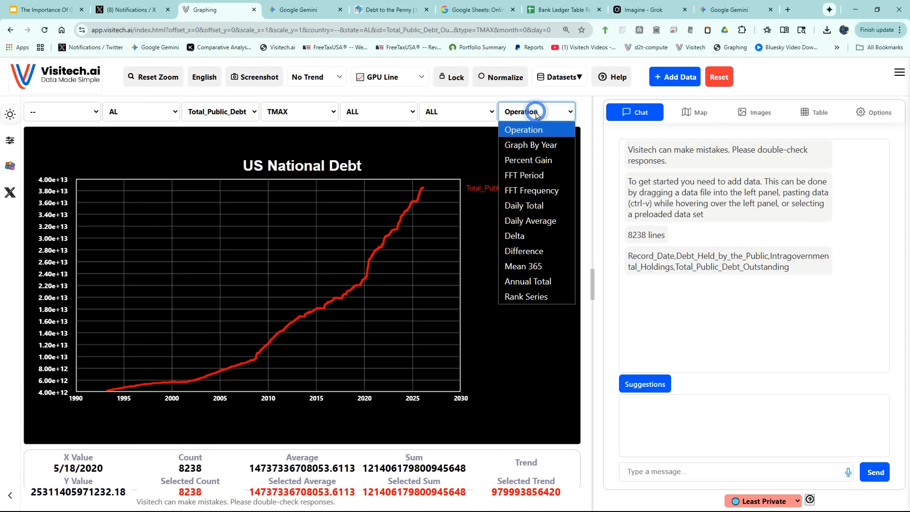
{"action": "left_click", "coordinate": [533, 145]}
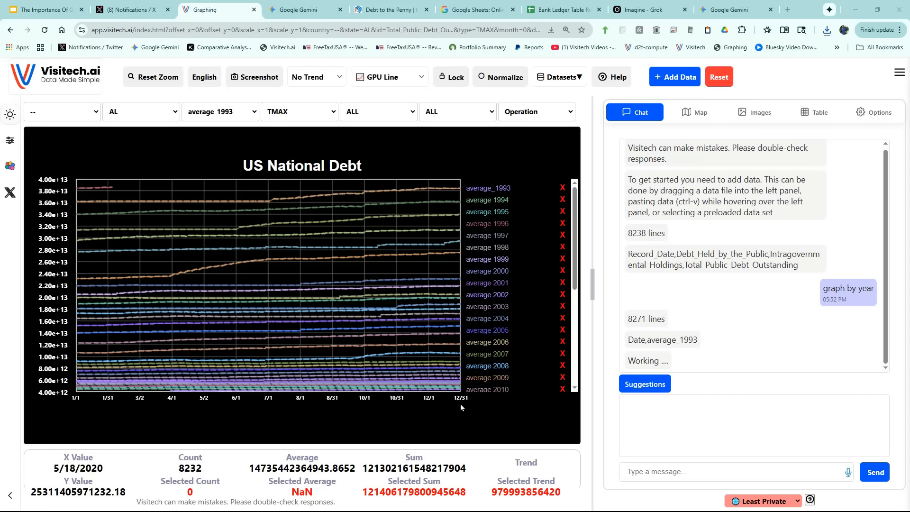
Highlight the 2020, 2025, 2023 and 2008 average lines one after another to compare debt growth within each year.
{"action": "left_click", "coordinate": [269, 262]}
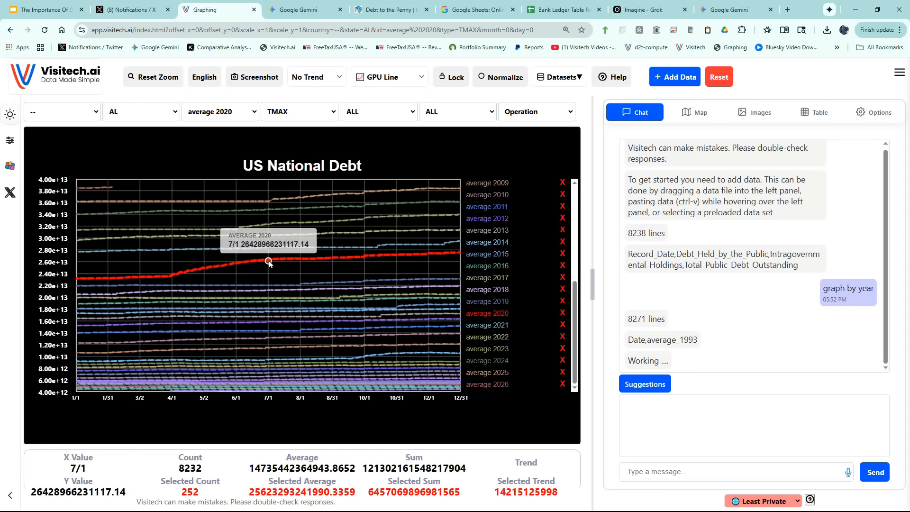
{"action": "left_click", "coordinate": [283, 201]}
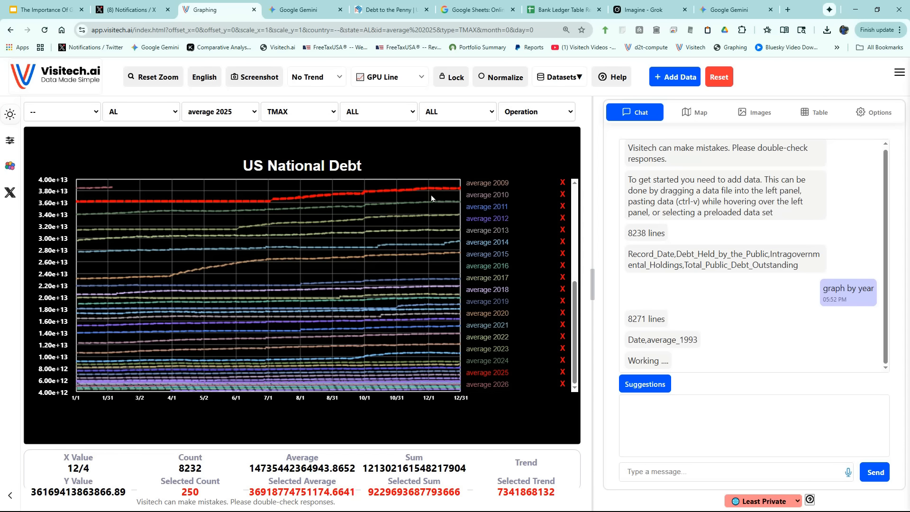
{"action": "left_click", "coordinate": [280, 226]}
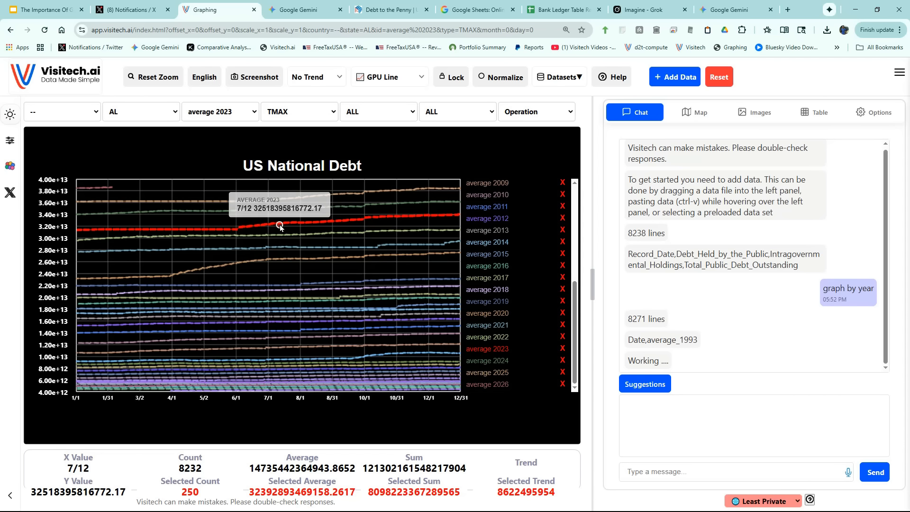
{"action": "left_click", "coordinate": [389, 355]}
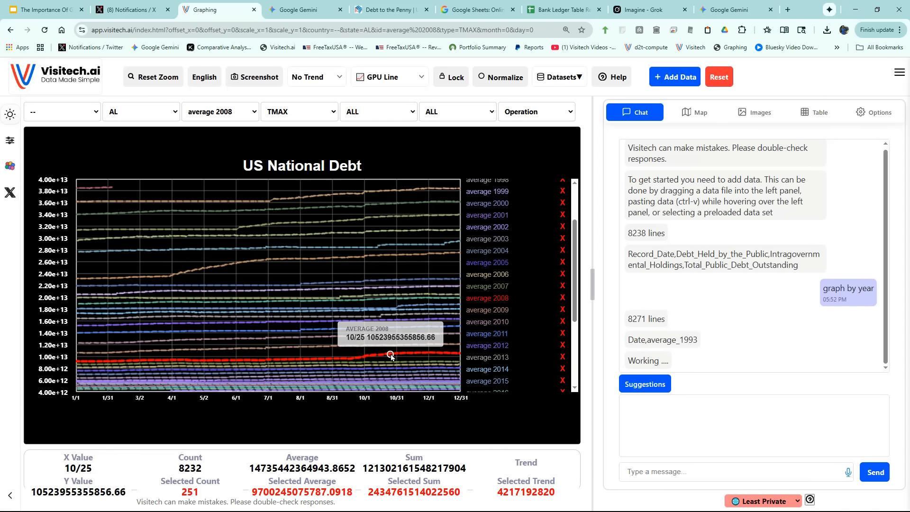
{"action": "mouse_move", "coordinate": [108, 190]}
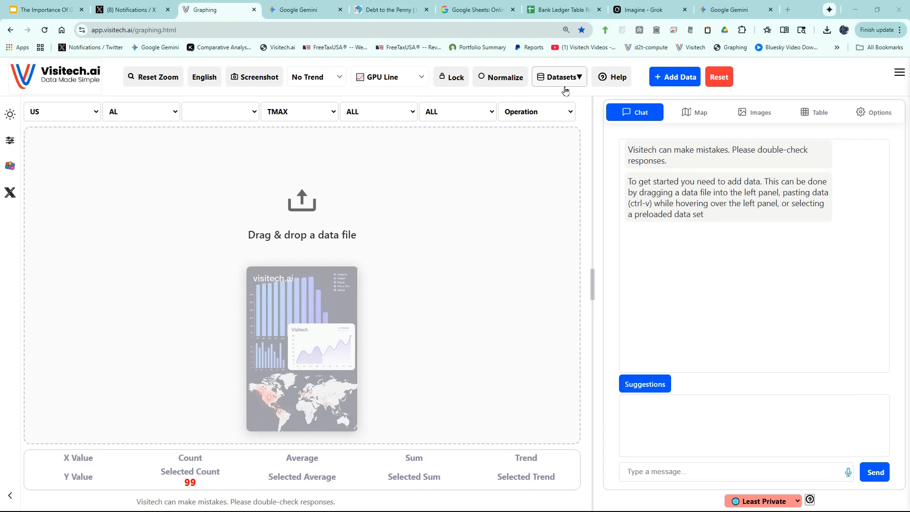
Load the preloaded sales dataset from the Business category.
{"action": "left_click", "coordinate": [567, 78]}
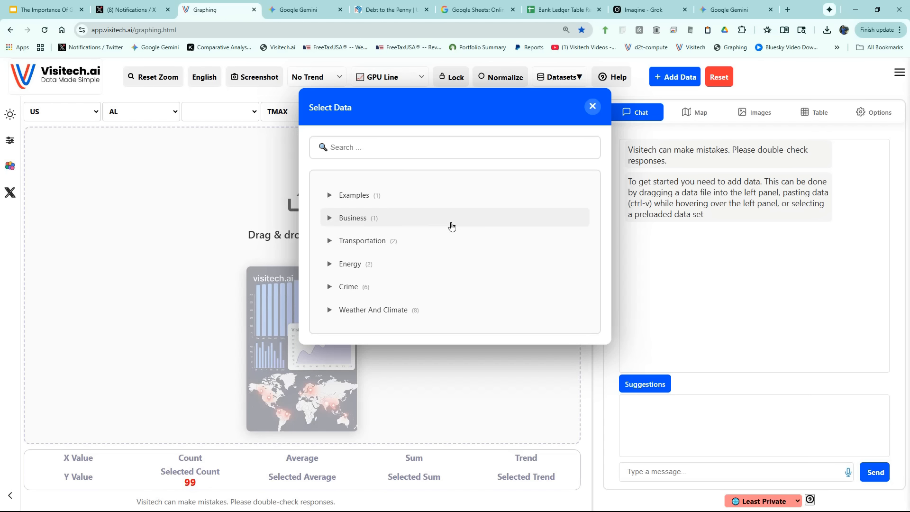
{"action": "left_click", "coordinate": [333, 218]}
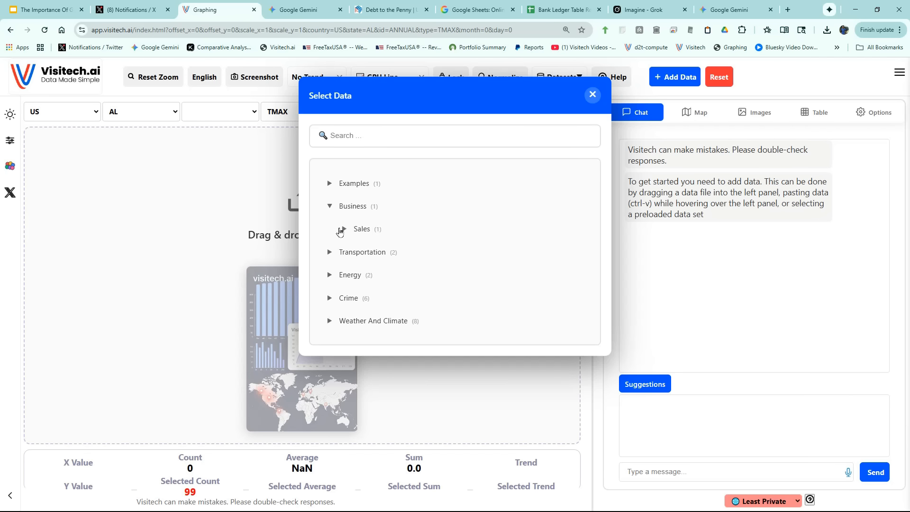
{"action": "left_click", "coordinate": [345, 229]}
{"action": "left_click", "coordinate": [381, 240]}
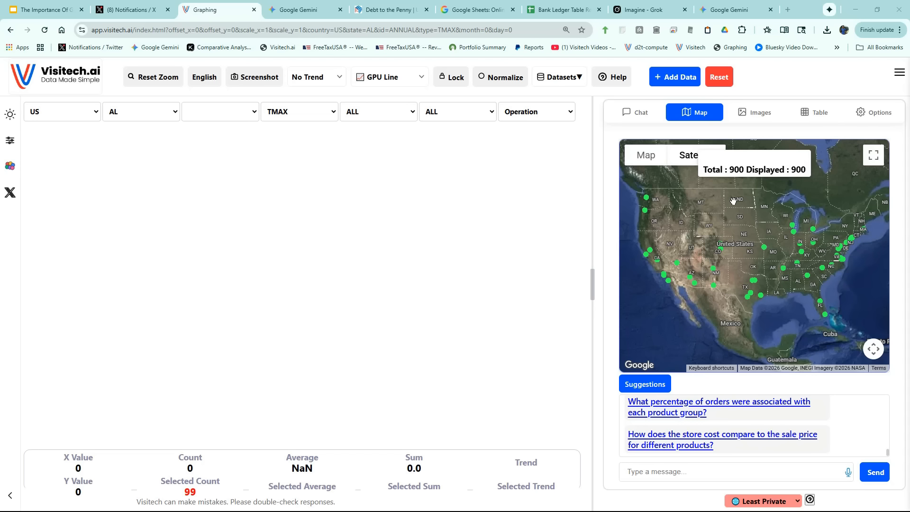
Widen the map and suggestions pane, and chart the suggested query "margin per customer".
{"action": "left_click_drag", "start_coordinate": [593, 288], "coordinate": [446, 261]}
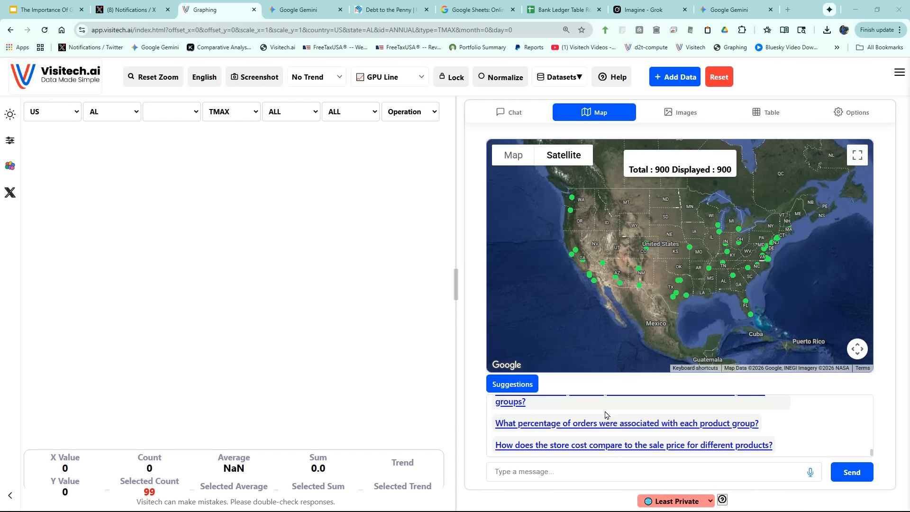
{"action": "scroll", "coordinate": [606, 415], "scroll_direction": "up", "scroll_amount": 10}
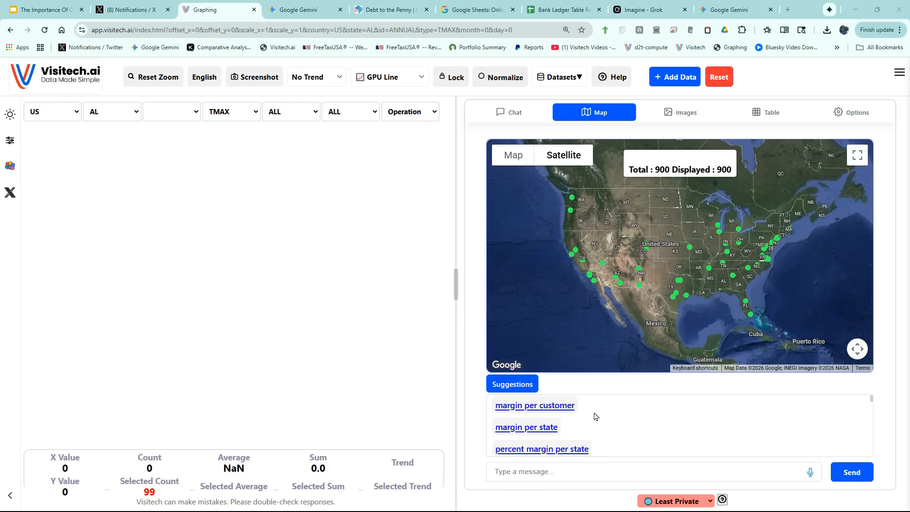
{"action": "left_click", "coordinate": [543, 408]}
{"action": "left_click", "coordinate": [854, 474]}
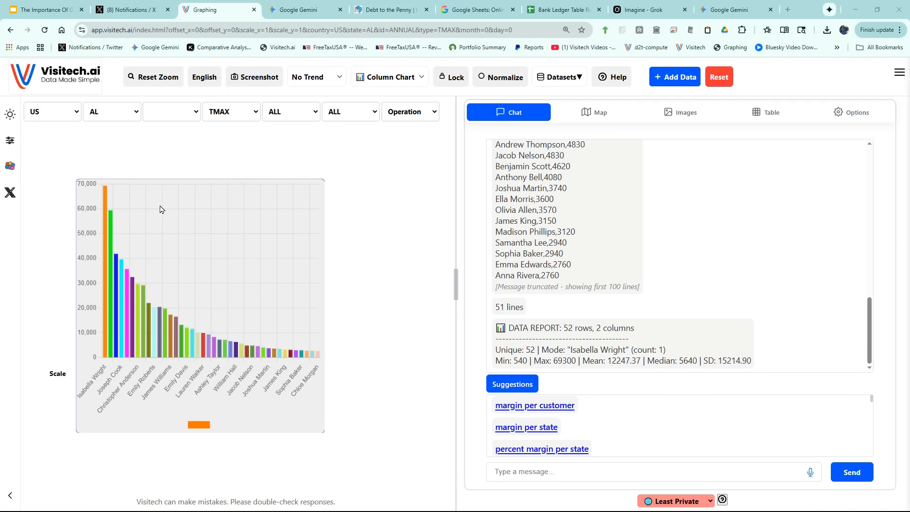
{"action": "mouse_move", "coordinate": [105, 196]}
Run the suggested queries "margin per state" and "percent margin per state" to chart each.
{"action": "left_click", "coordinate": [544, 428]}
{"action": "left_click", "coordinate": [850, 473]}
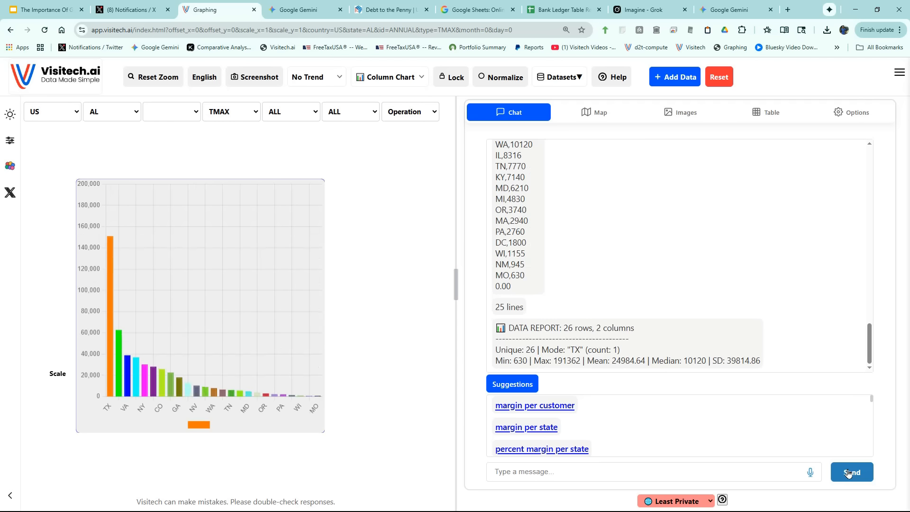
{"action": "mouse_move", "coordinate": [111, 198]}
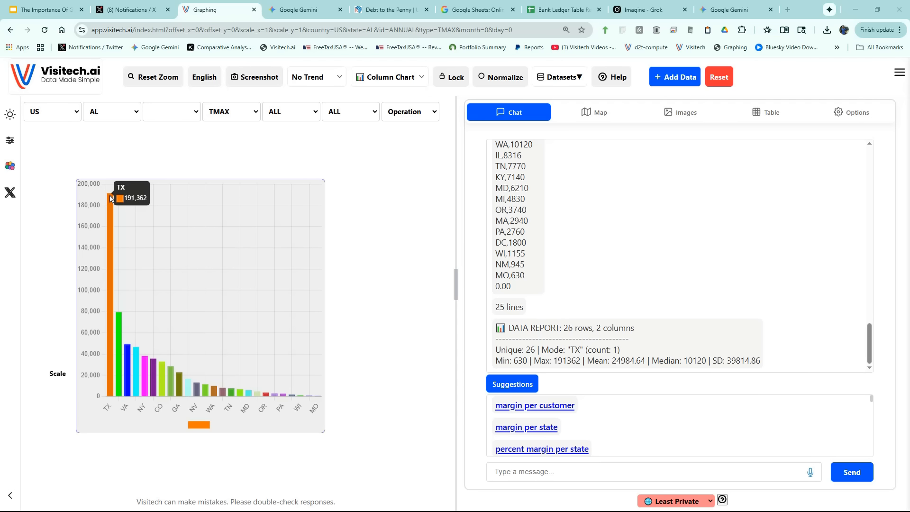
{"action": "left_click", "coordinate": [532, 450]}
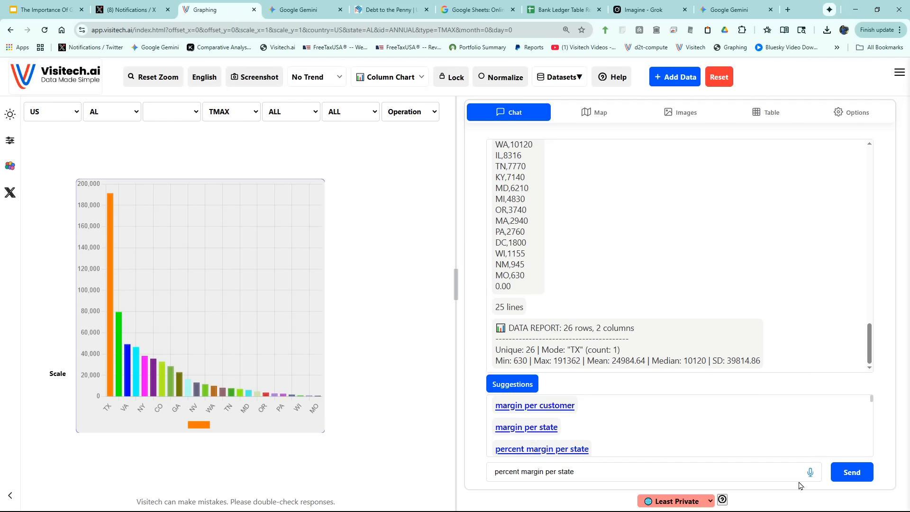
{"action": "left_click", "coordinate": [851, 475]}
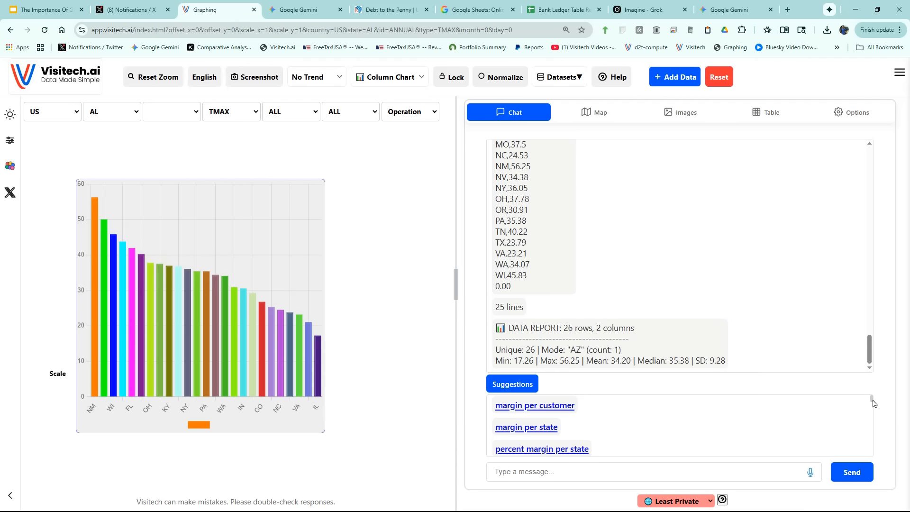
Run the suggested queries "margin per city" and "sales per city", and inspect the tallest sales column.
{"action": "scroll", "coordinate": [874, 403], "scroll_direction": "down", "scroll_amount": 2}
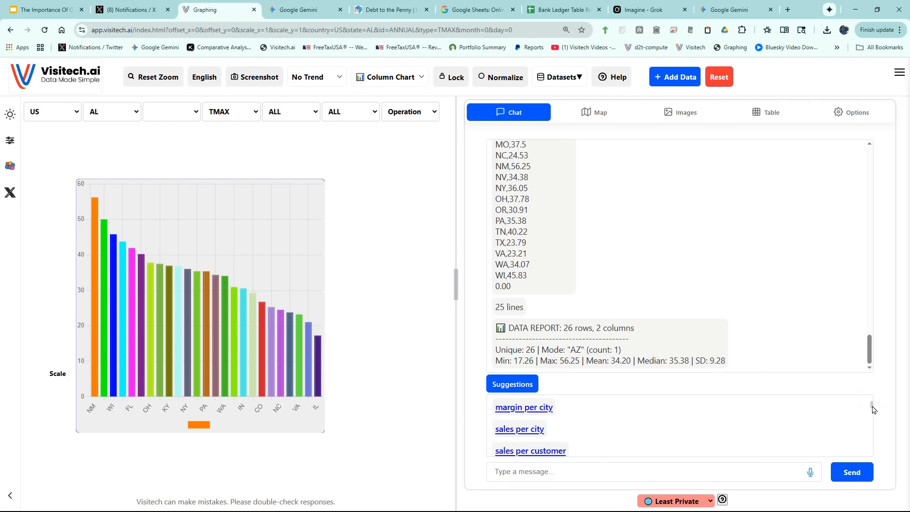
{"action": "left_click", "coordinate": [530, 408]}
{"action": "left_click", "coordinate": [852, 473]}
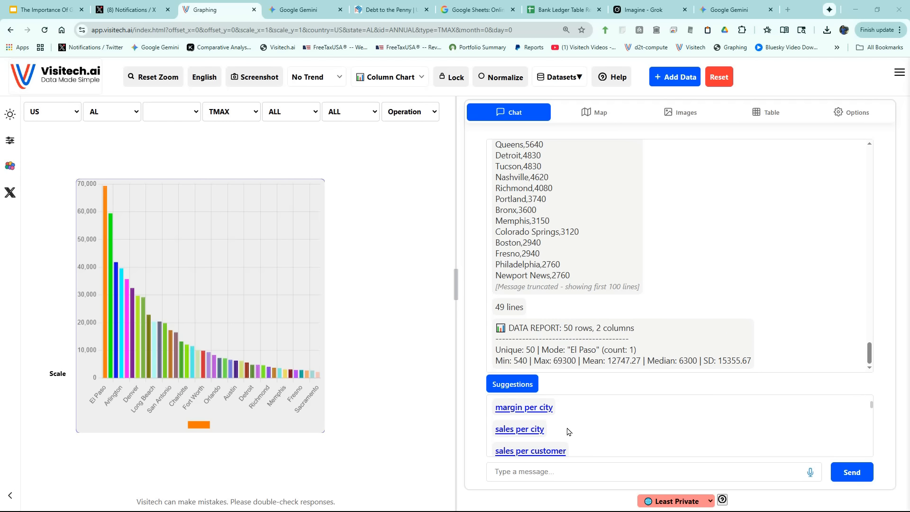
{"action": "left_click", "coordinate": [515, 429]}
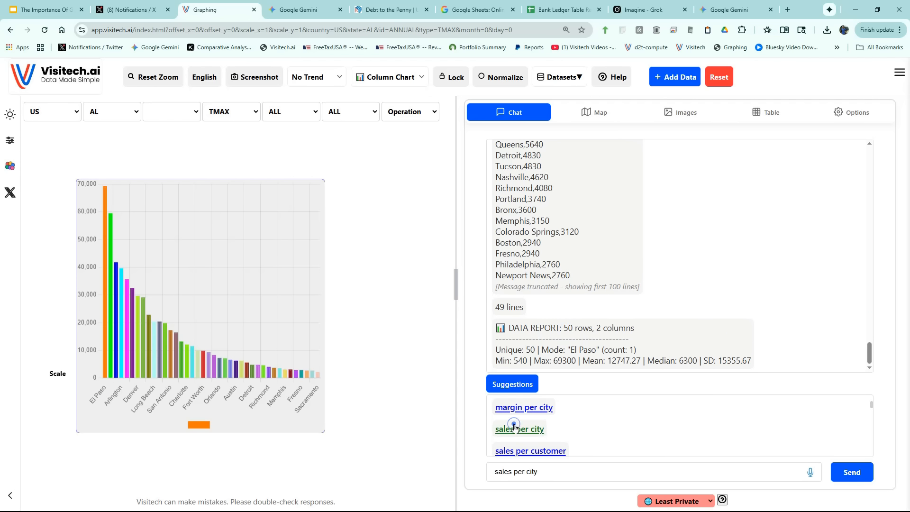
{"action": "left_click", "coordinate": [850, 475]}
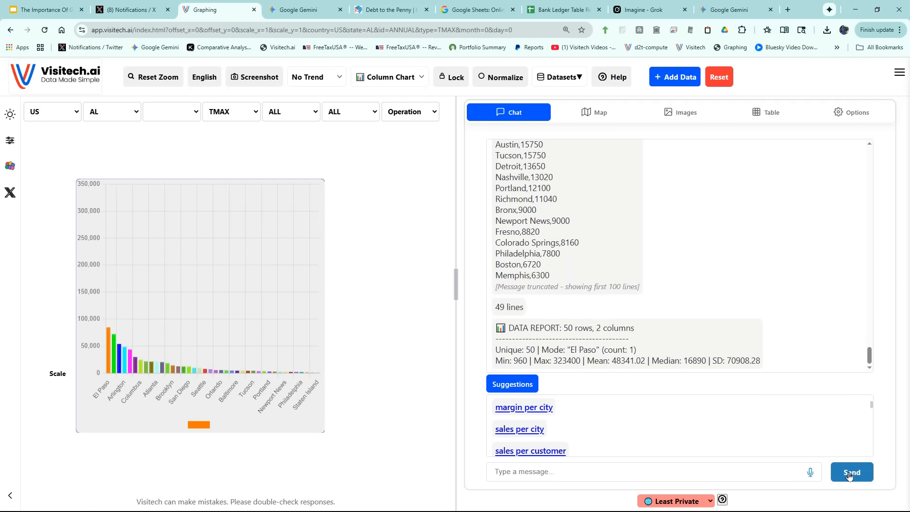
{"action": "mouse_move", "coordinate": [110, 204]}
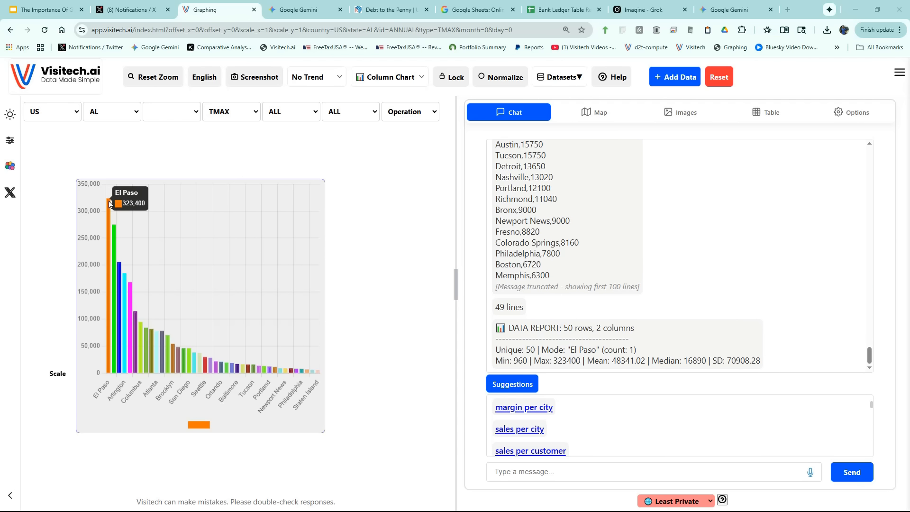
Chart the suggested query "sales per customer" and inspect its tallest column.
{"action": "left_click", "coordinate": [544, 451]}
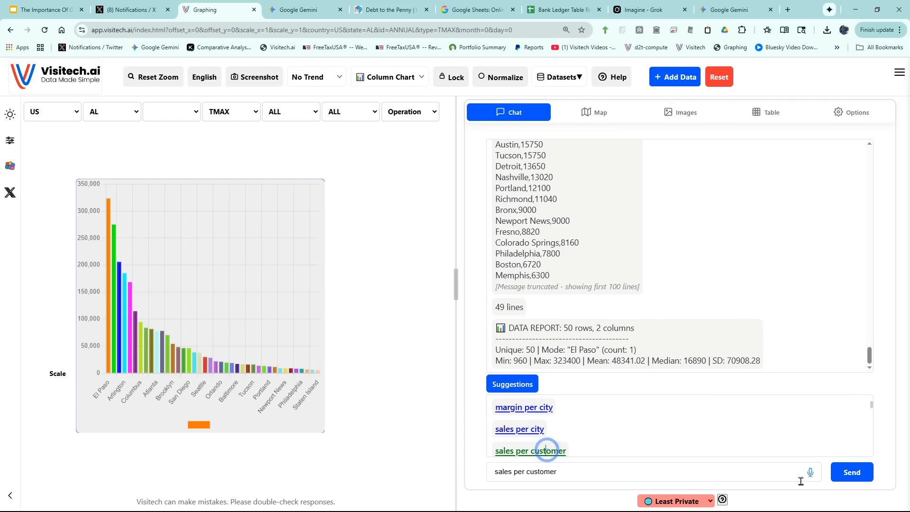
{"action": "left_click", "coordinate": [861, 476]}
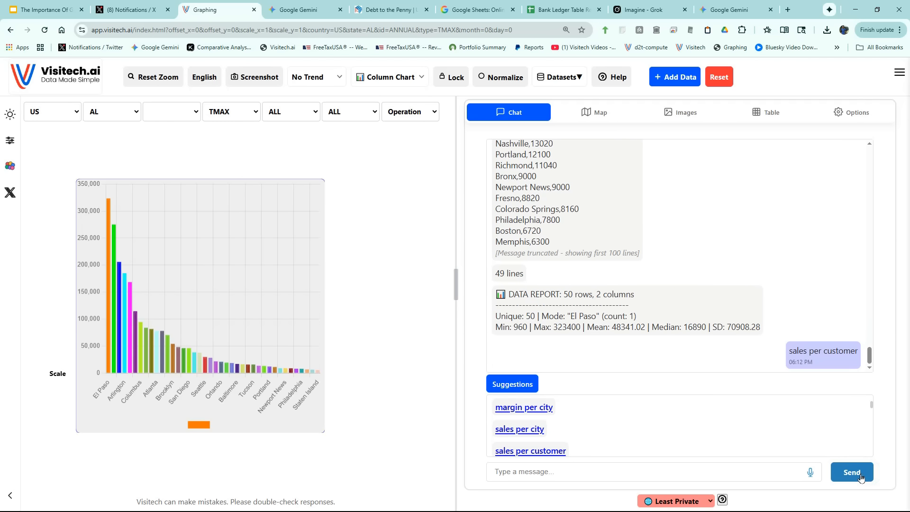
{"action": "mouse_move", "coordinate": [108, 213]}
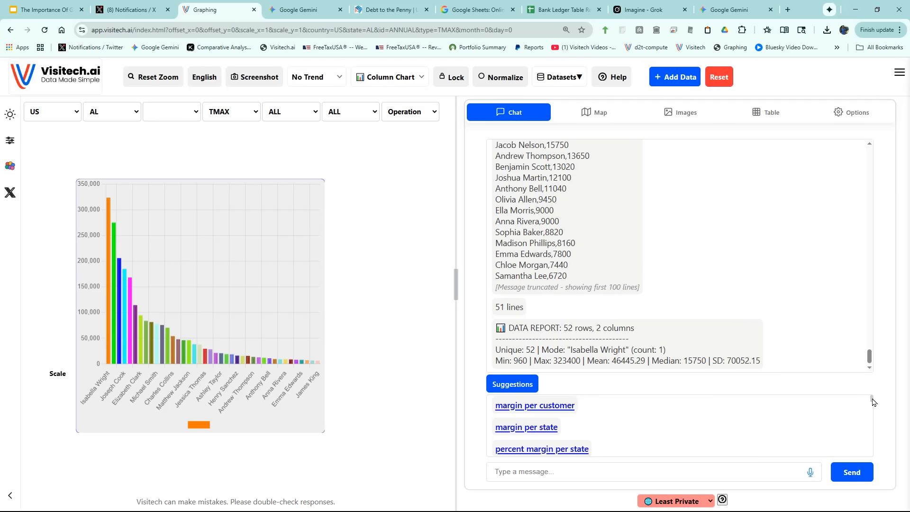
Run the suggested queries "customers per state" and "customers per city", inspecting the tallest columns of each chart.
{"action": "left_click_drag", "start_coordinate": [872, 400], "coordinate": [871, 412]}
{"action": "left_click", "coordinate": [532, 414]}
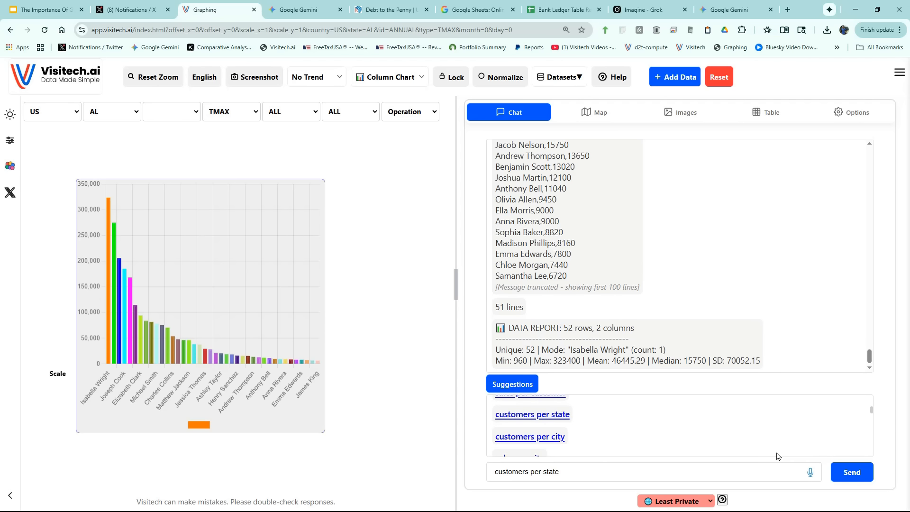
{"action": "left_click", "coordinate": [840, 473]}
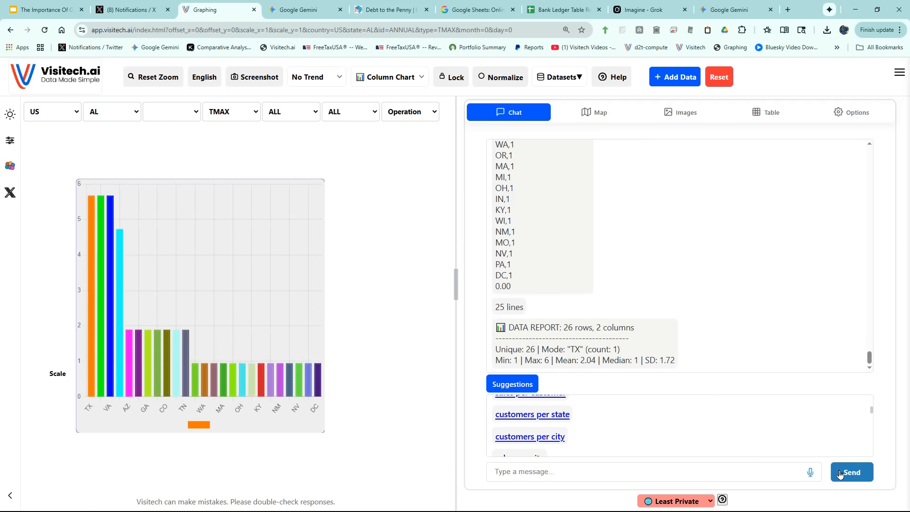
{"action": "mouse_move", "coordinate": [92, 195]}
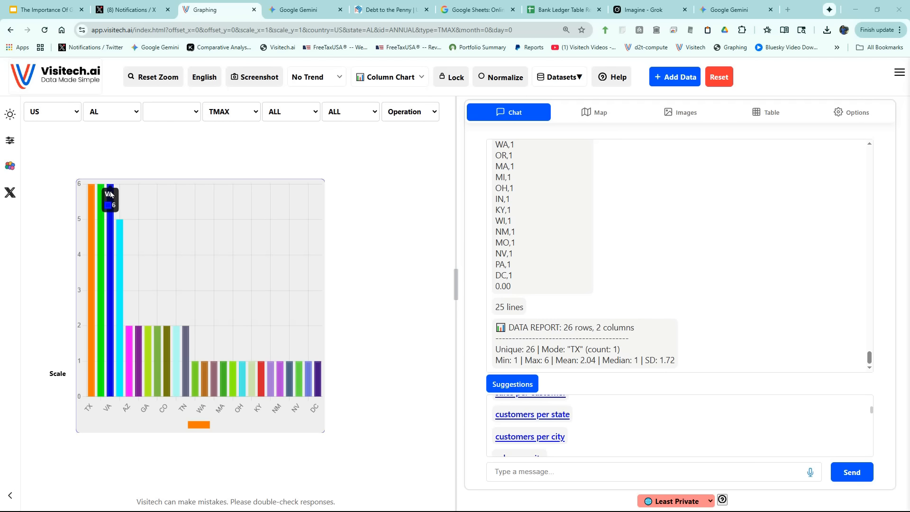
{"action": "left_click", "coordinate": [540, 437]}
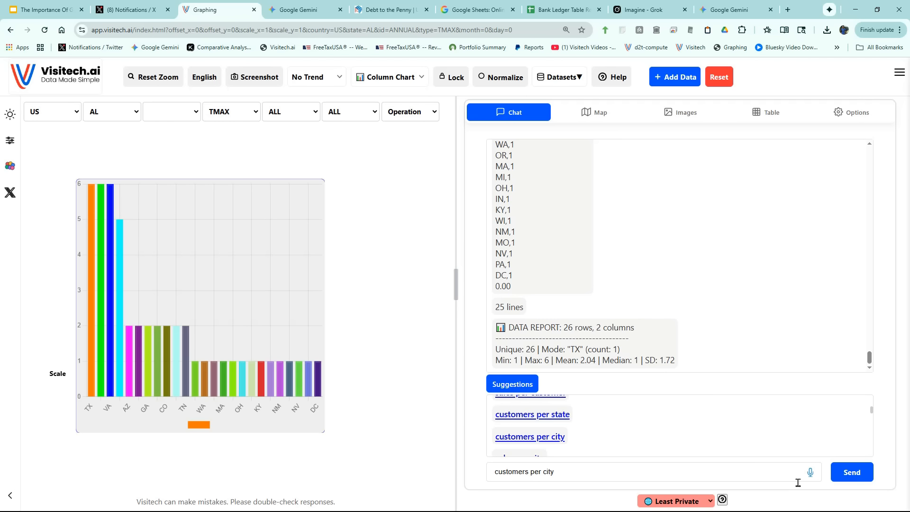
{"action": "left_click", "coordinate": [849, 480]}
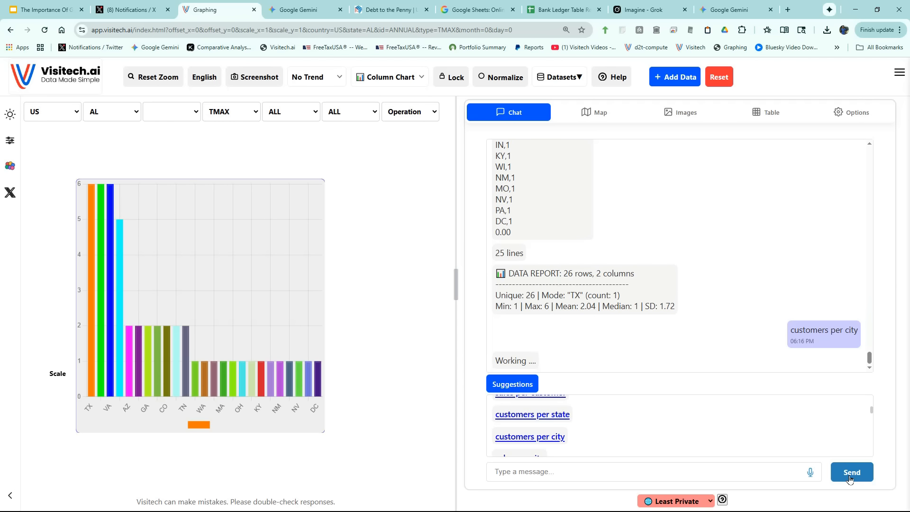
{"action": "mouse_move", "coordinate": [95, 197]}
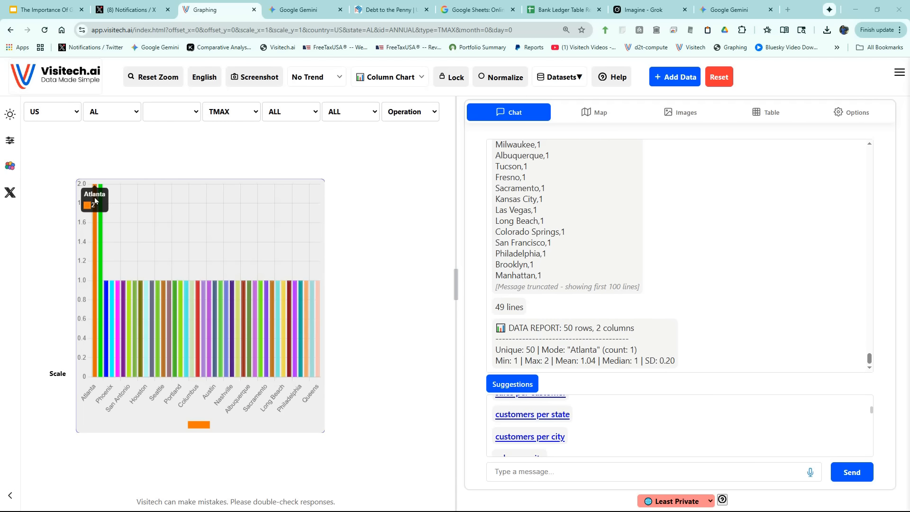
Chart the suggested query "margin per product line" and inspect the IT Infrastructure and Office Furniture columns.
{"action": "scroll", "coordinate": [576, 404], "scroll_direction": "down", "scroll_amount": 2}
{"action": "left_click", "coordinate": [571, 408]}
{"action": "left_click", "coordinate": [844, 476]}
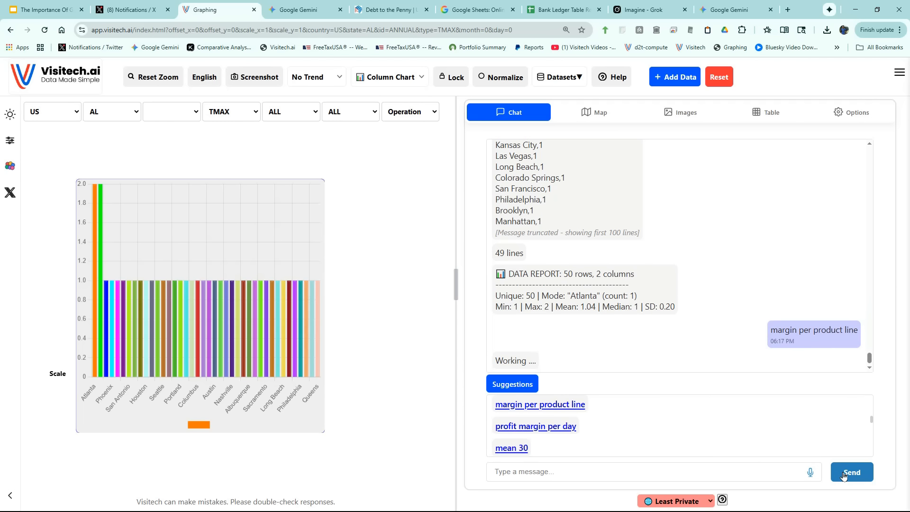
{"action": "mouse_move", "coordinate": [130, 212]}
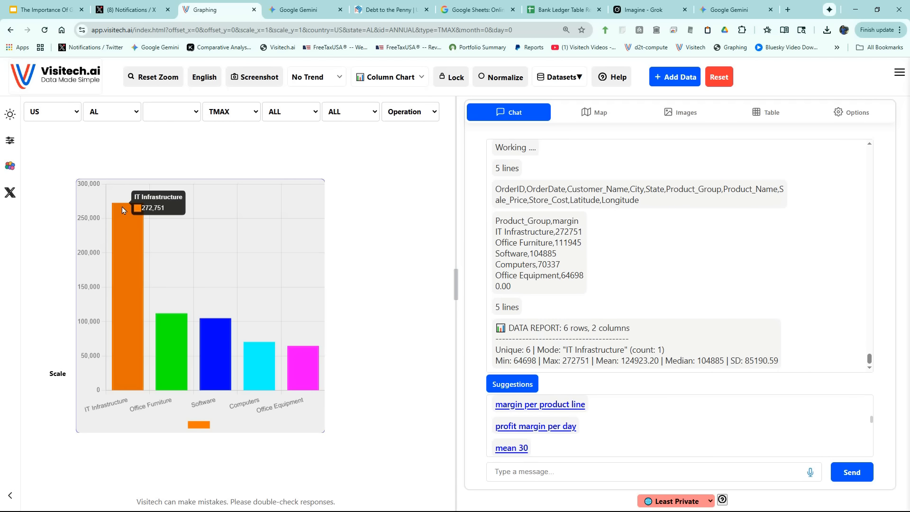
{"action": "mouse_move", "coordinate": [171, 325]}
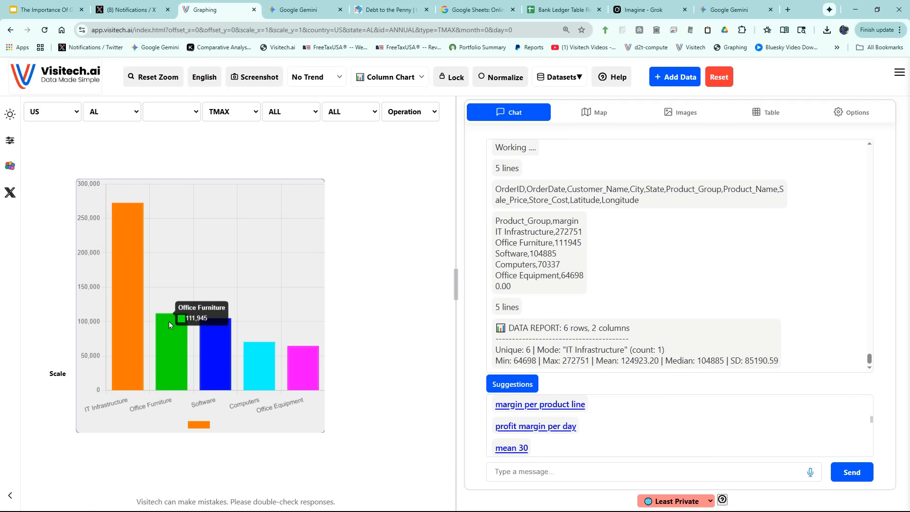
Chart the suggested query "profit margin per day" and widen the chart pane.
{"action": "left_click", "coordinate": [548, 426]}
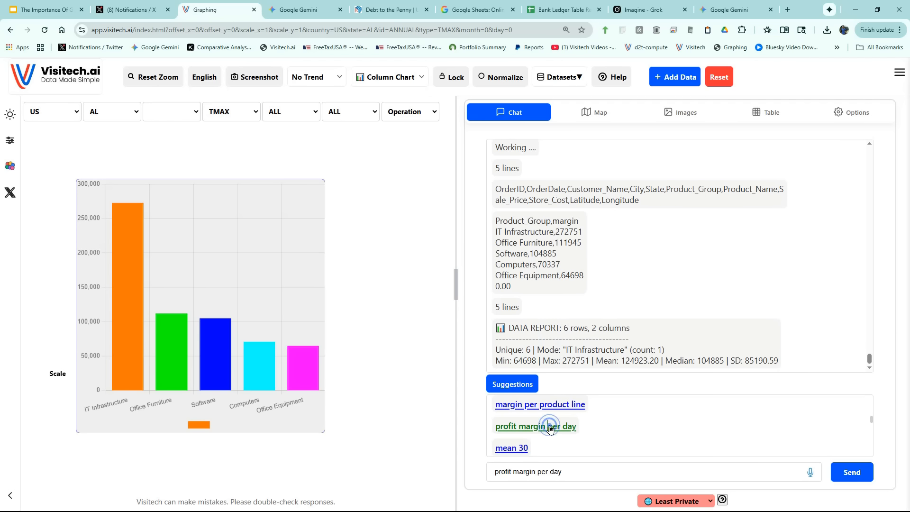
{"action": "left_click", "coordinate": [851, 474]}
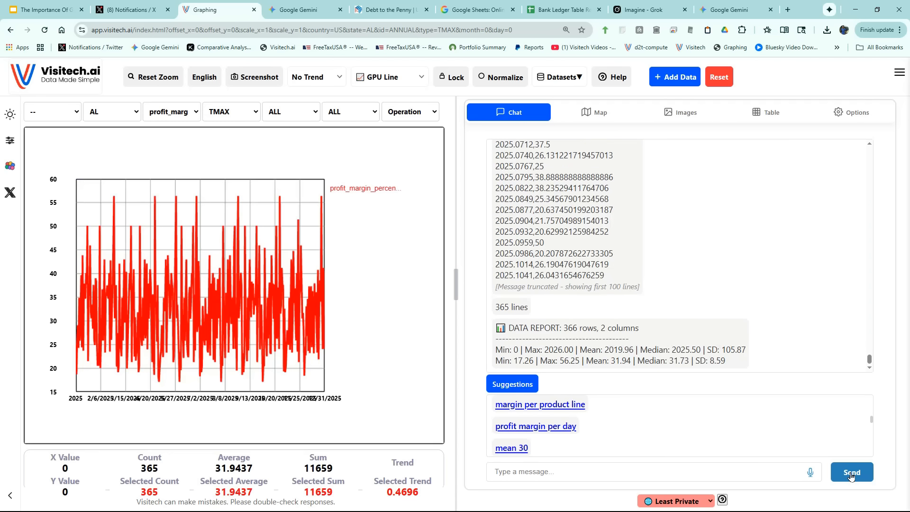
{"action": "left_click_drag", "start_coordinate": [464, 288], "coordinate": [593, 303]}
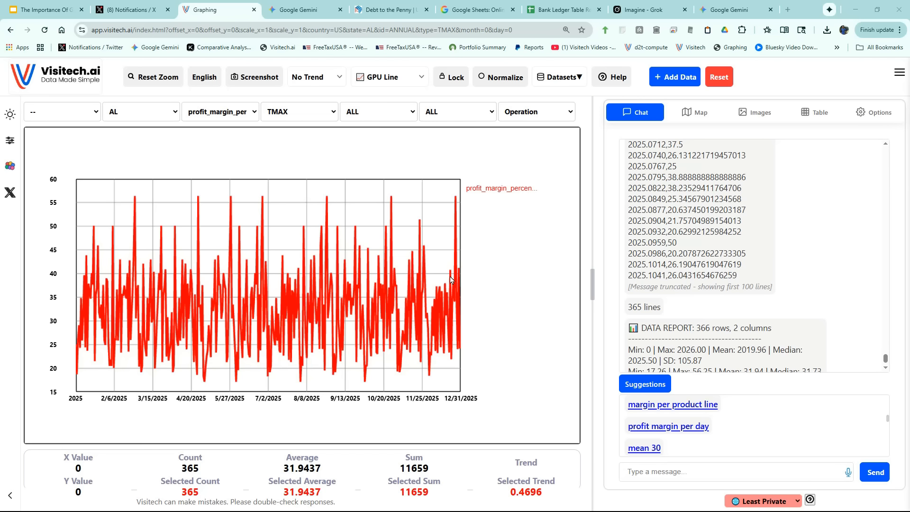
Apply the suggested "mean 30" moving average, remove the original profit margin series, and inspect the rescaled curve's lowest point.
{"action": "left_click", "coordinate": [654, 449]}
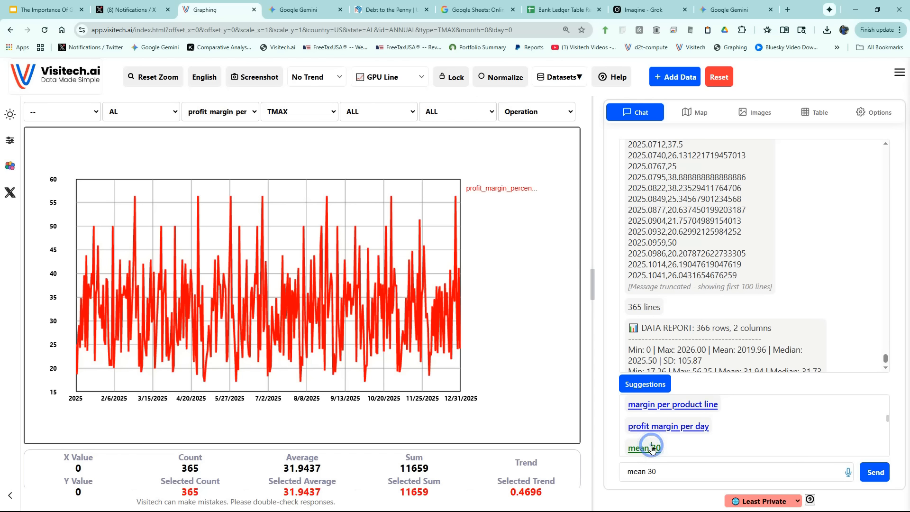
{"action": "left_click", "coordinate": [877, 473]}
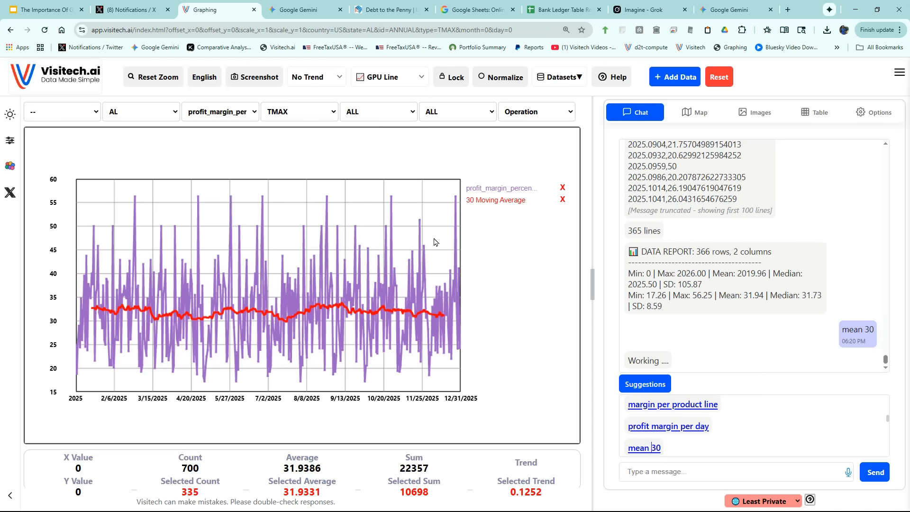
{"action": "left_click", "coordinate": [564, 188]}
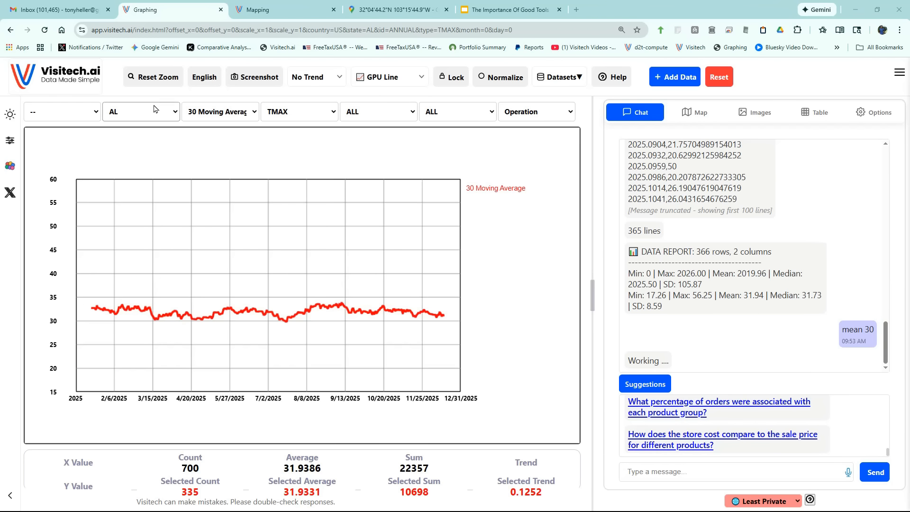
{"action": "left_click", "coordinate": [151, 78]}
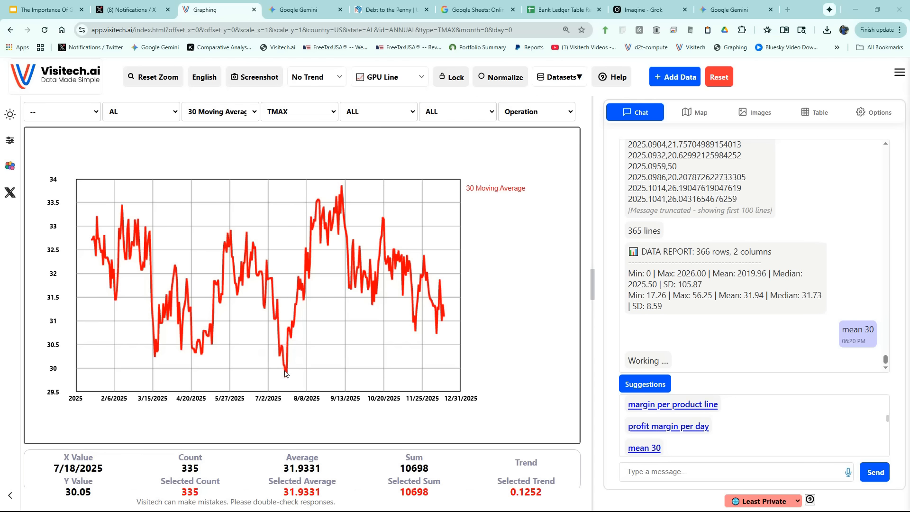
{"action": "mouse_move", "coordinate": [286, 380]}
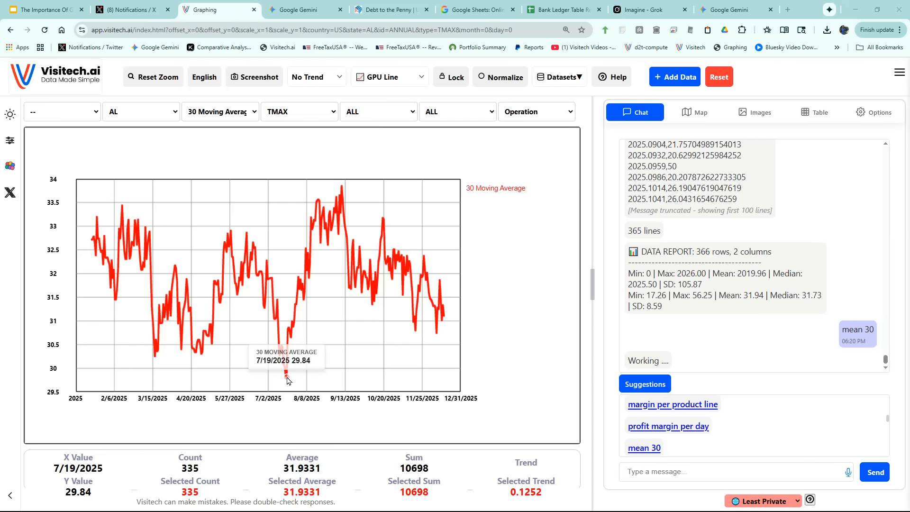
Chart the suggested query "percent margin per day of week" and inspect the Saturday and Wednesday columns.
{"action": "left_click", "coordinate": [693, 406]}
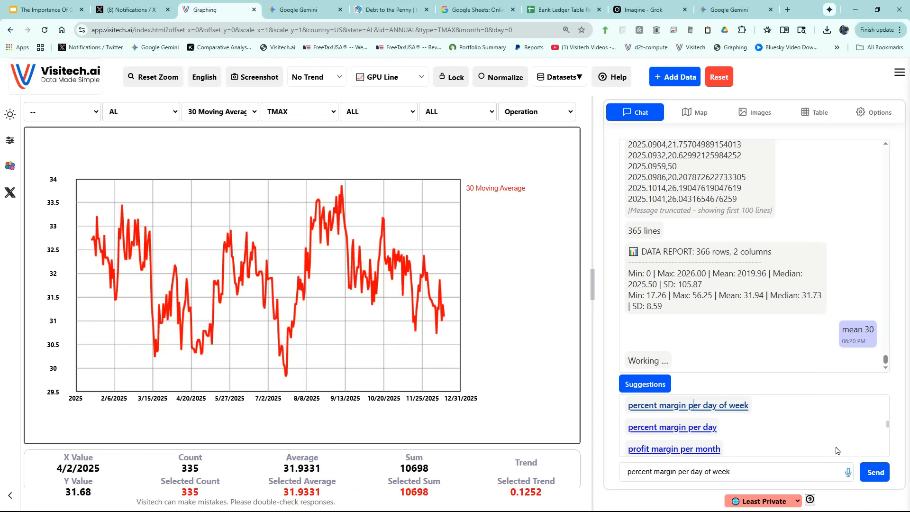
{"action": "left_click", "coordinate": [868, 471]}
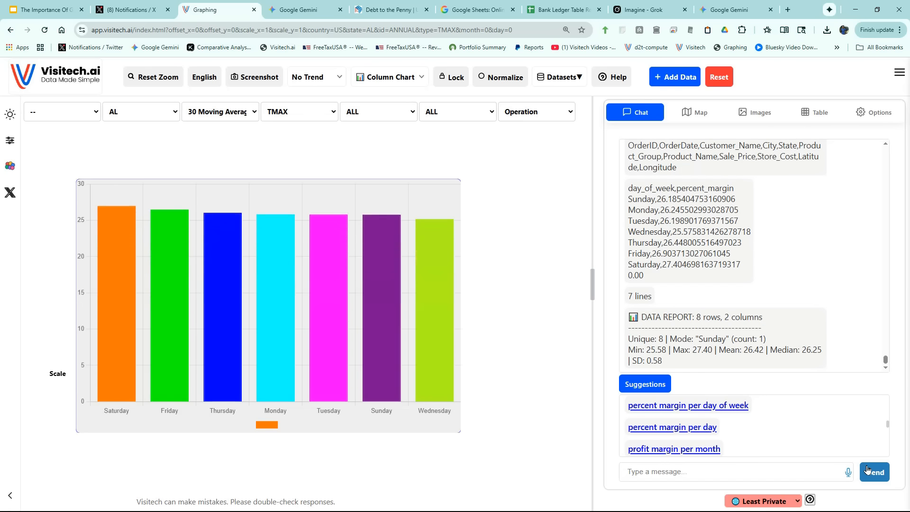
{"action": "mouse_move", "coordinate": [124, 250]}
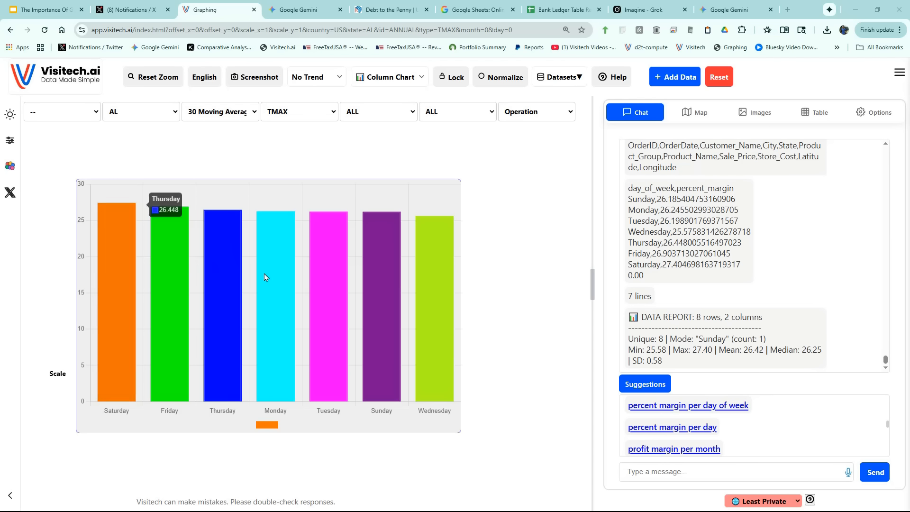
{"action": "mouse_move", "coordinate": [431, 310]}
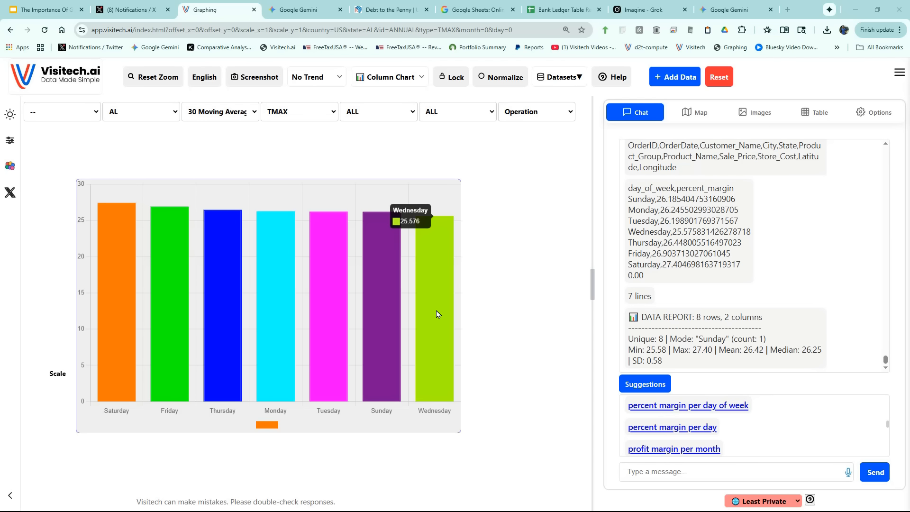
Chart "profit margin per month per product line in separate columns" and highlight the Office Furniture and Computers lines in turn.
{"action": "left_click", "coordinate": [712, 416]}
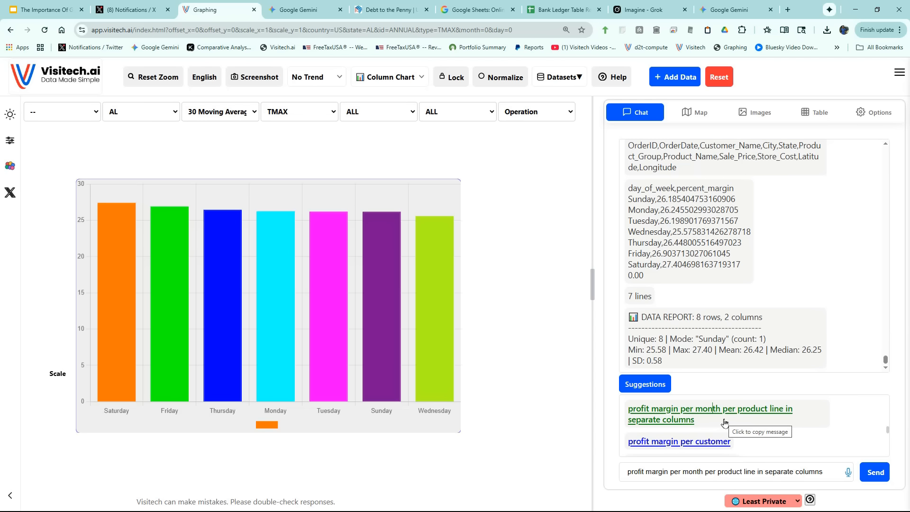
{"action": "left_click", "coordinate": [877, 473]}
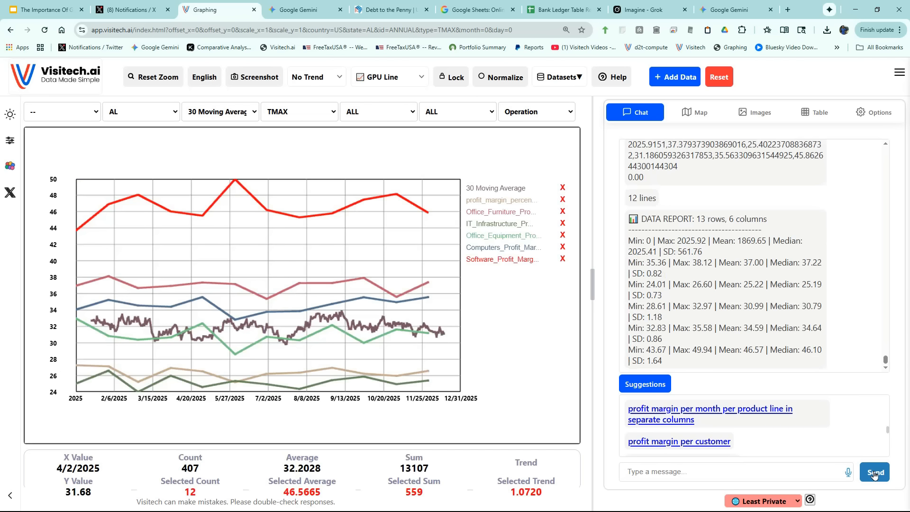
{"action": "left_click", "coordinate": [236, 287]}
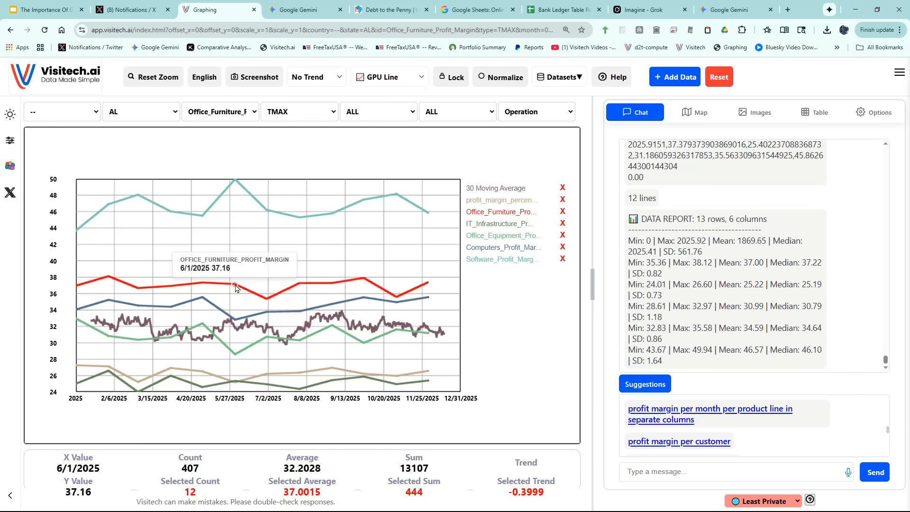
{"action": "left_click", "coordinate": [203, 300]}
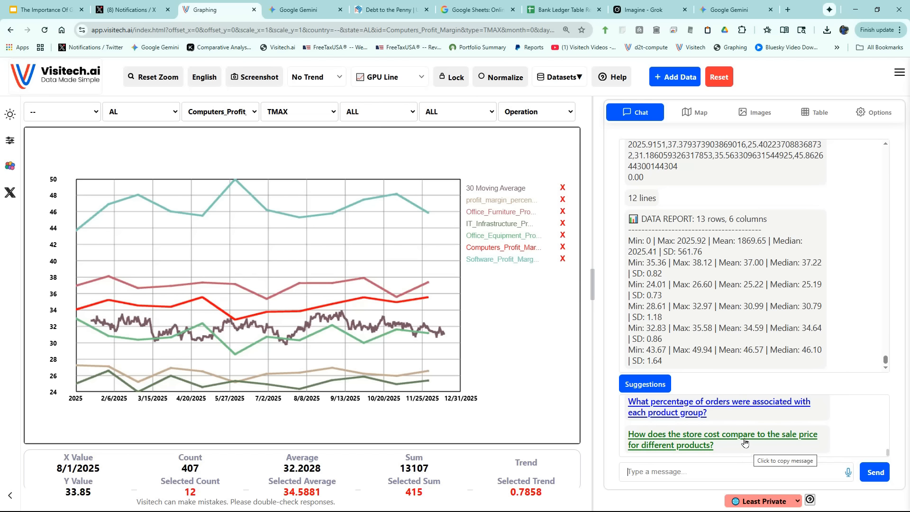
Run the suggested question comparing store cost to sale price for different products, and show the result as a Stacked Column chart.
{"action": "left_click", "coordinate": [744, 440]}
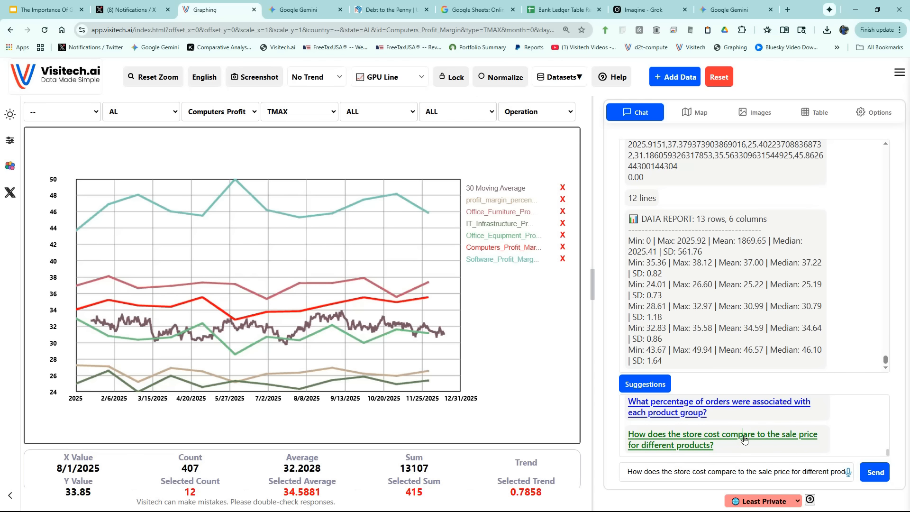
{"action": "left_click", "coordinate": [863, 472]}
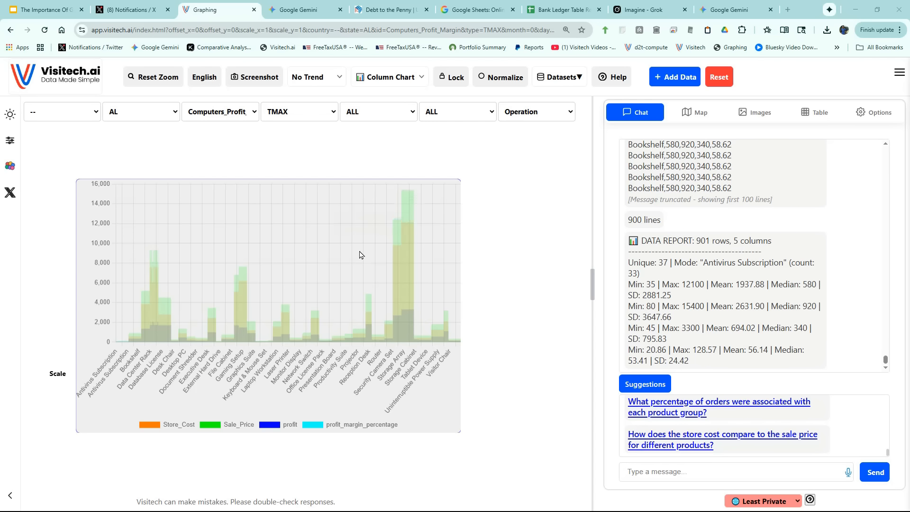
{"action": "left_click", "coordinate": [388, 79]}
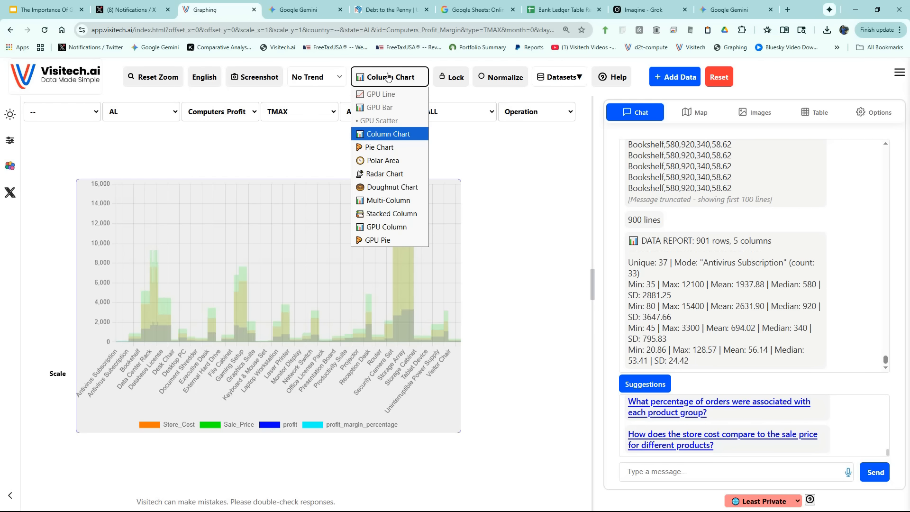
{"action": "left_click", "coordinate": [394, 215]}
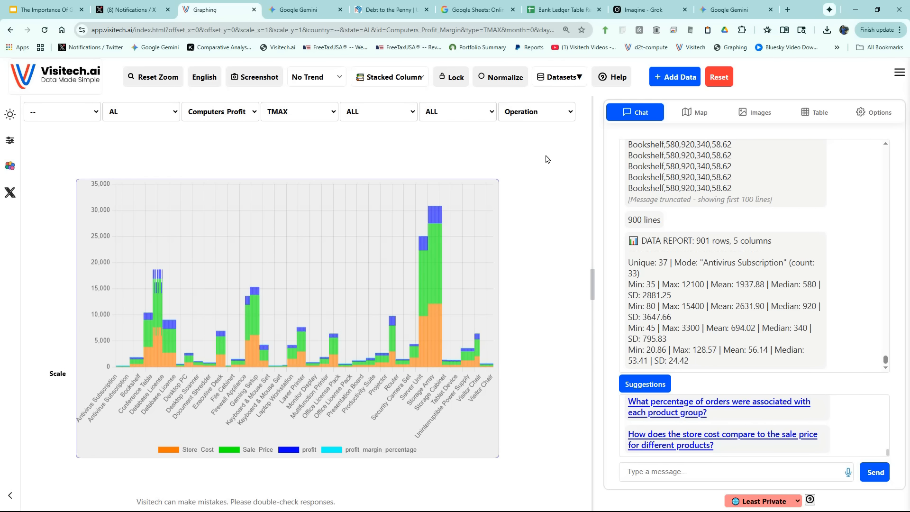
Load the preloaded 30-day Washington DC crime dataset from the Crime category.
{"action": "left_click", "coordinate": [559, 79]}
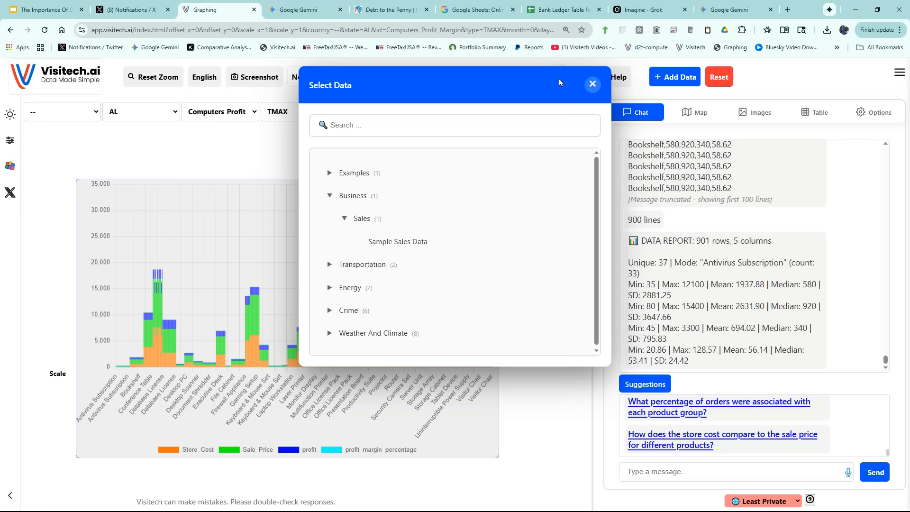
{"action": "left_click", "coordinate": [328, 312]}
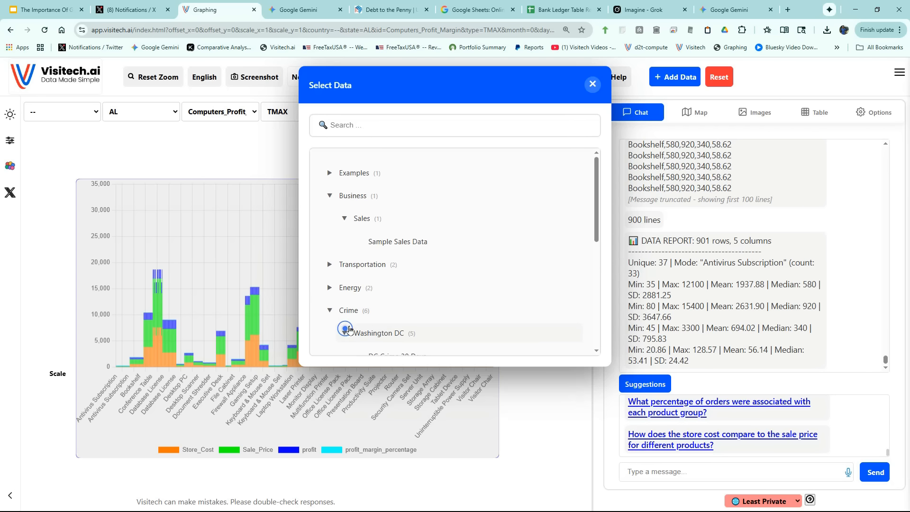
{"action": "scroll", "coordinate": [398, 301], "scroll_direction": "down", "scroll_amount": 3}
{"action": "left_click", "coordinate": [400, 238]}
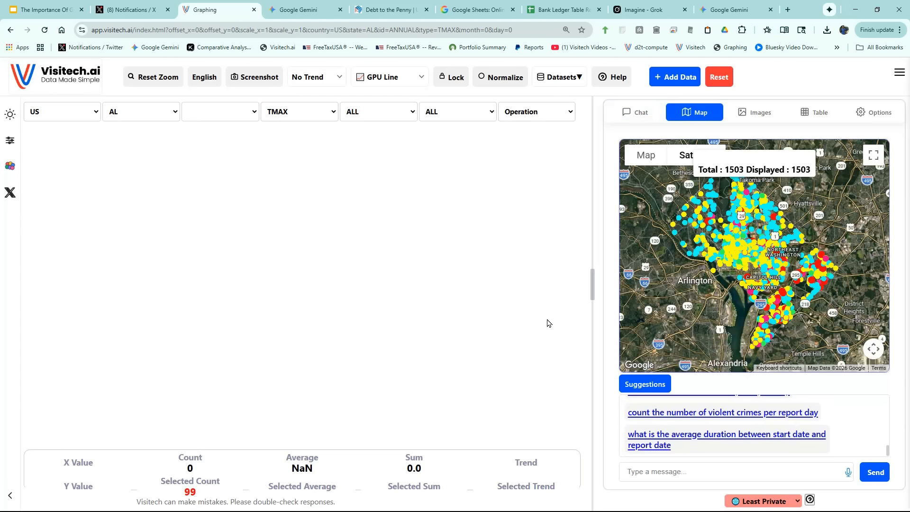
Widen the crime map, examine the details of the red incident marker near Naylor Rd SE and Q St SE, and close them.
{"action": "left_click_drag", "start_coordinate": [594, 286], "coordinate": [457, 261]}
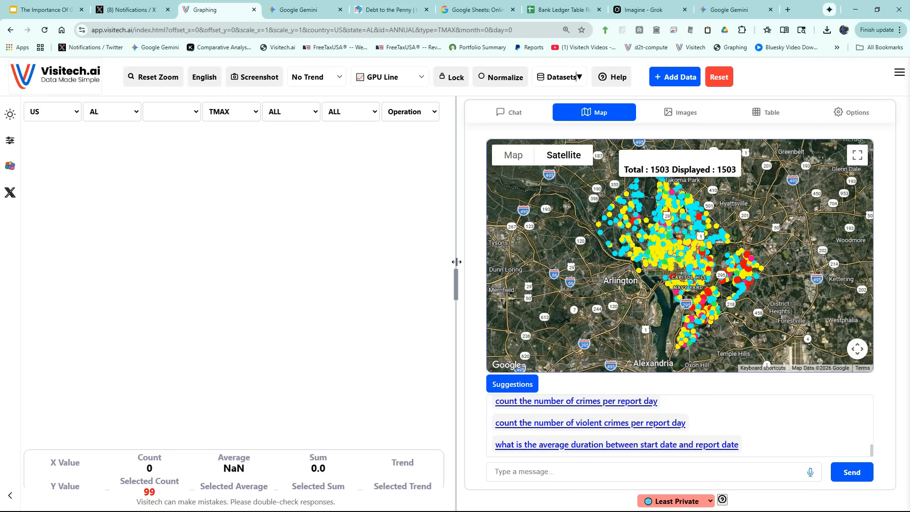
{"action": "scroll", "coordinate": [713, 296], "scroll_direction": "up", "scroll_amount": 4}
{"action": "scroll", "coordinate": [713, 296], "scroll_direction": "up", "scroll_amount": 4}
{"action": "left_click_drag", "start_coordinate": [663, 290], "coordinate": [669, 320]}
{"action": "scroll", "coordinate": [669, 302], "scroll_direction": "up", "scroll_amount": 2}
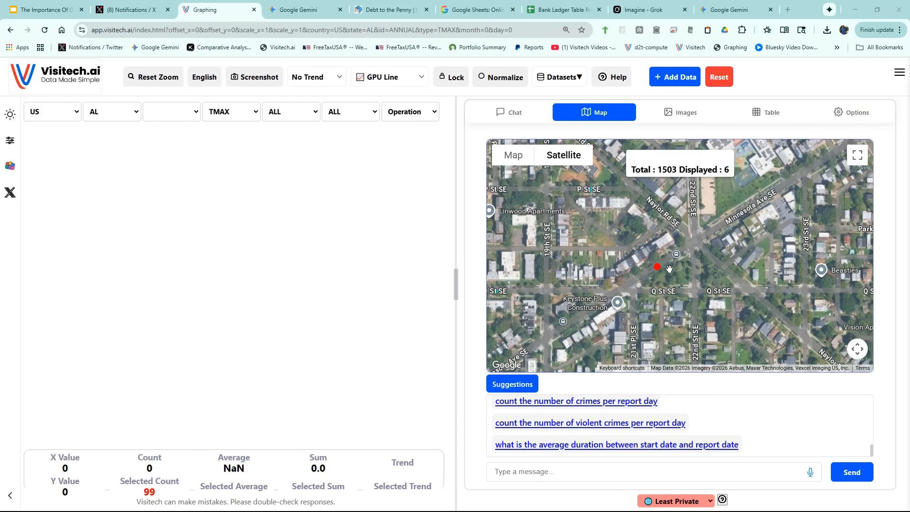
{"action": "left_click", "coordinate": [658, 269]}
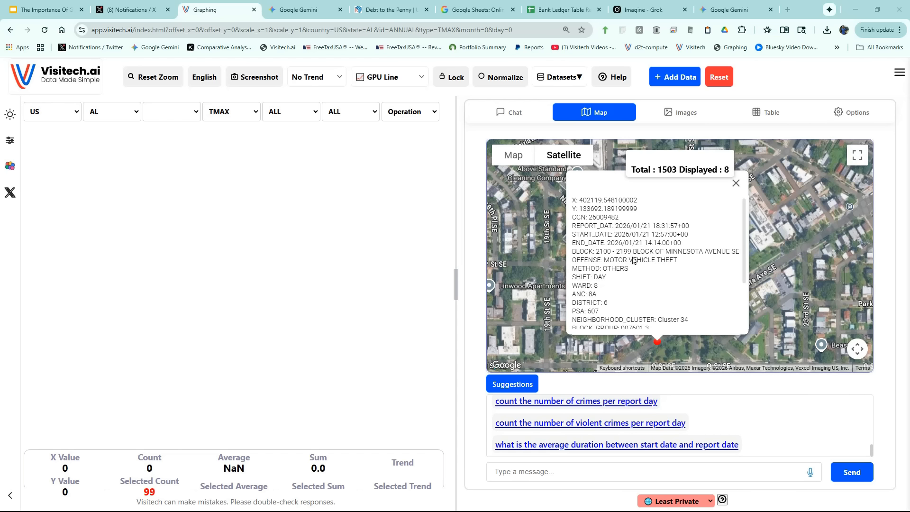
{"action": "left_click", "coordinate": [736, 183]}
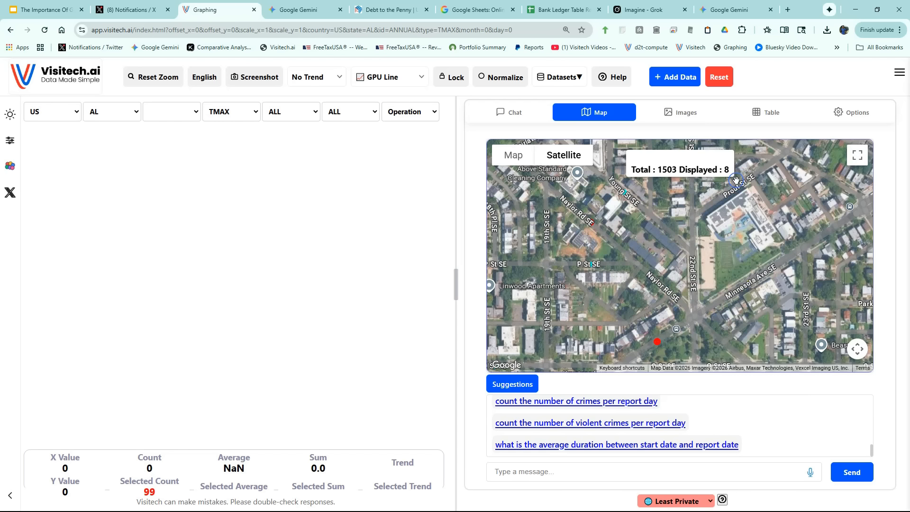
Open the street-level view at the red incident marker and look around the surrounding street.
{"action": "left_click_drag", "start_coordinate": [678, 343], "coordinate": [686, 271]}
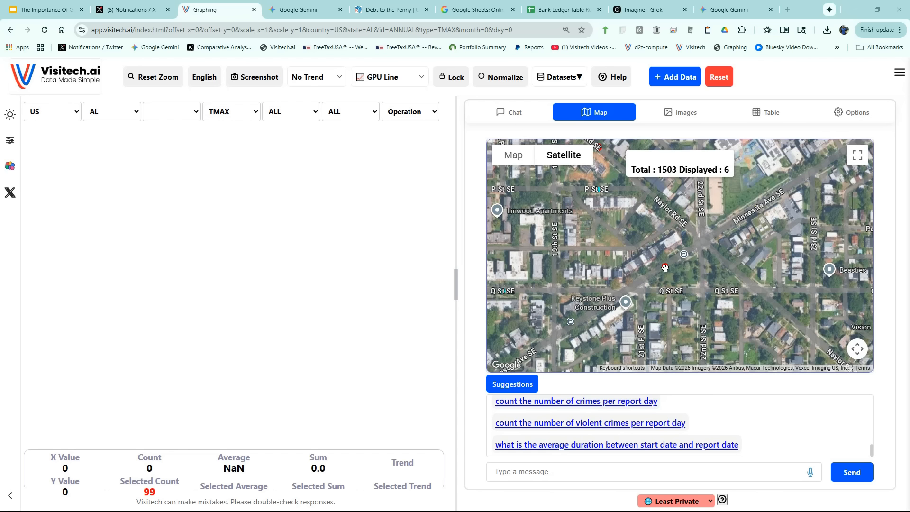
{"action": "left_click", "coordinate": [665, 268]}
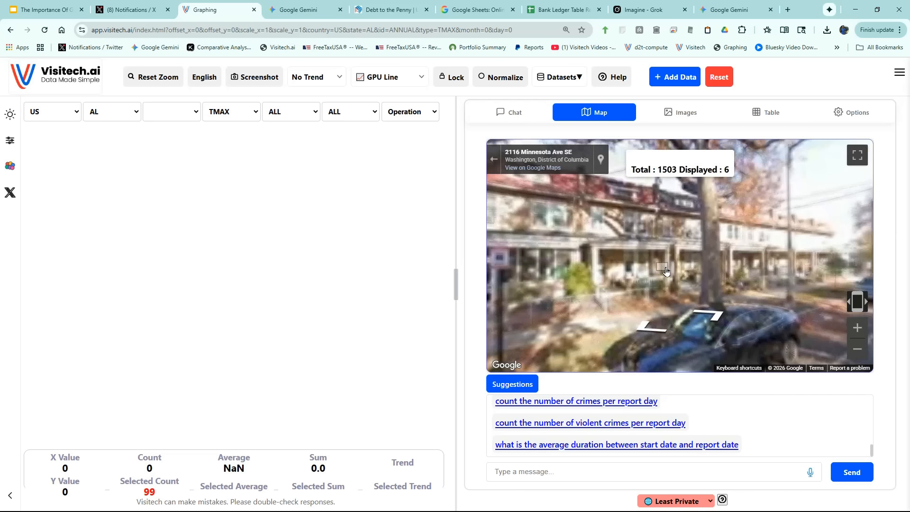
{"action": "left_click_drag", "start_coordinate": [564, 250], "coordinate": [771, 249]}
{"action": "left_click_drag", "start_coordinate": [556, 265], "coordinate": [797, 256]}
{"action": "left_click_drag", "start_coordinate": [569, 273], "coordinate": [833, 274]}
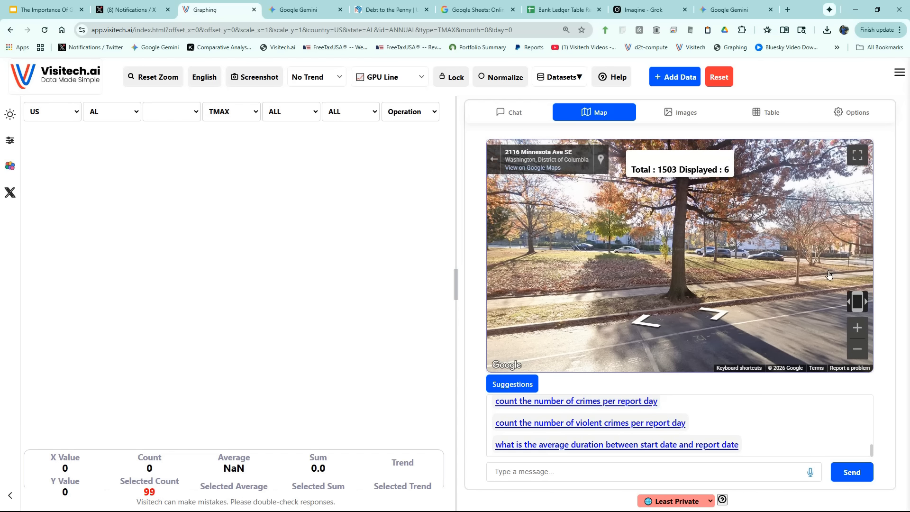
Chart the suggested query "count the number of crimes per report day", widen the chart pane, and inspect the highest peak.
{"action": "left_click", "coordinate": [578, 407]}
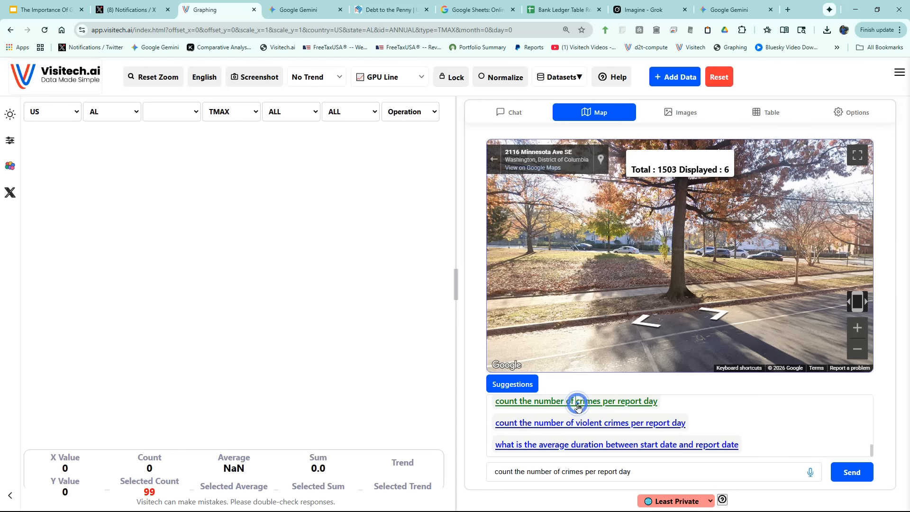
{"action": "left_click", "coordinate": [844, 473]}
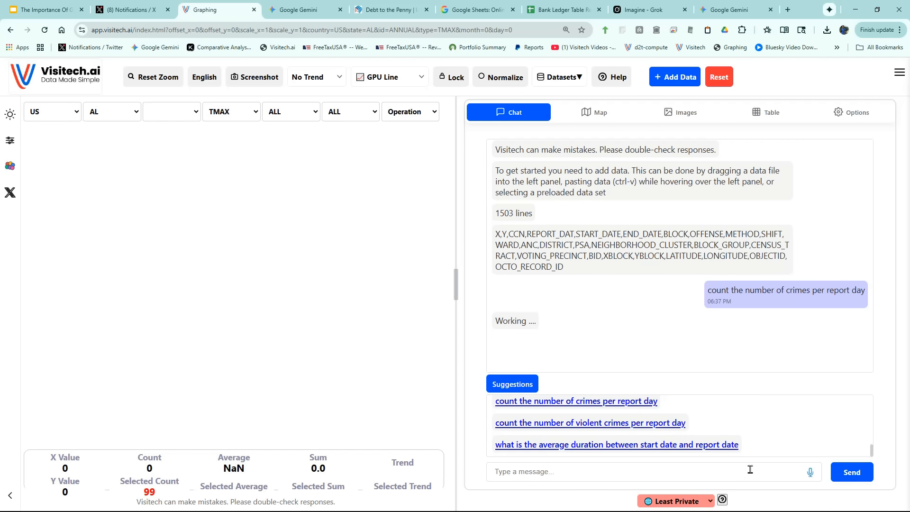
{"action": "left_click_drag", "start_coordinate": [455, 287], "coordinate": [592, 303]}
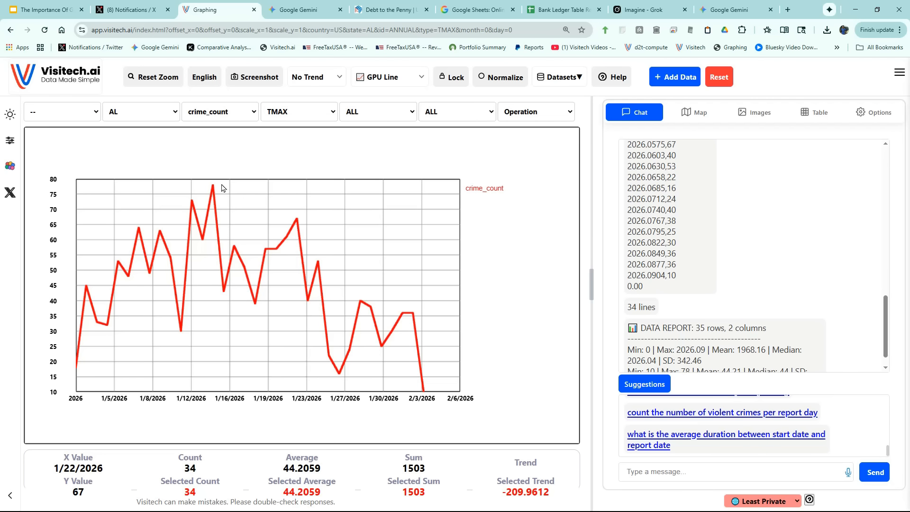
{"action": "mouse_move", "coordinate": [213, 189]}
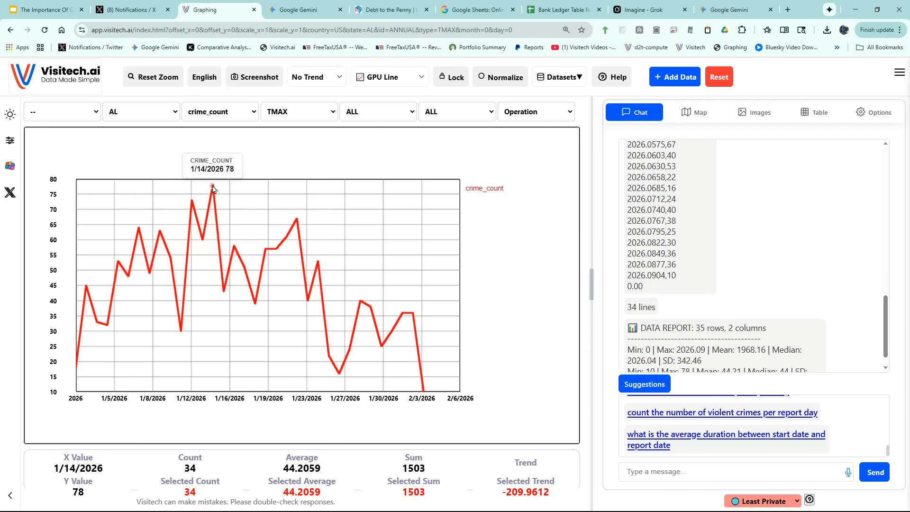
Chart the suggested query "count violent crimes per report week" and inspect the highest point of the violent crime line.
{"action": "left_click", "coordinate": [710, 406]}
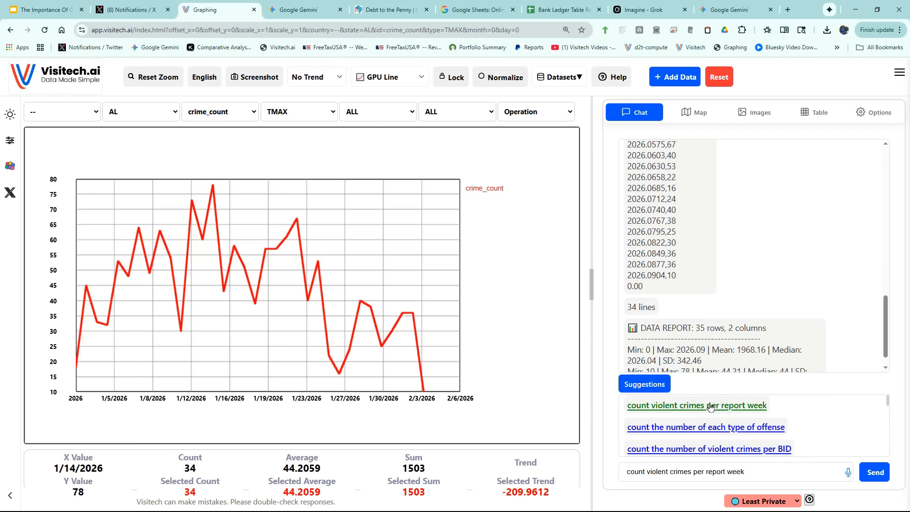
{"action": "left_click", "coordinate": [880, 472]}
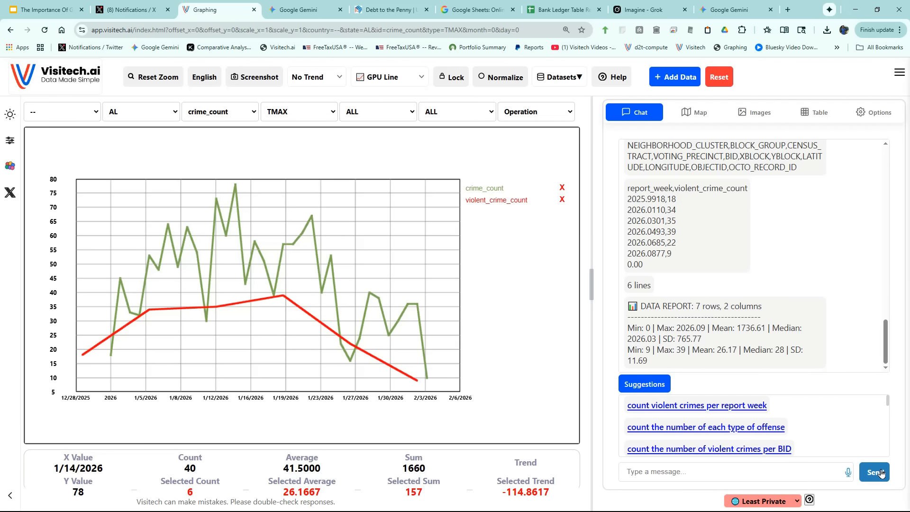
{"action": "mouse_move", "coordinate": [283, 299]}
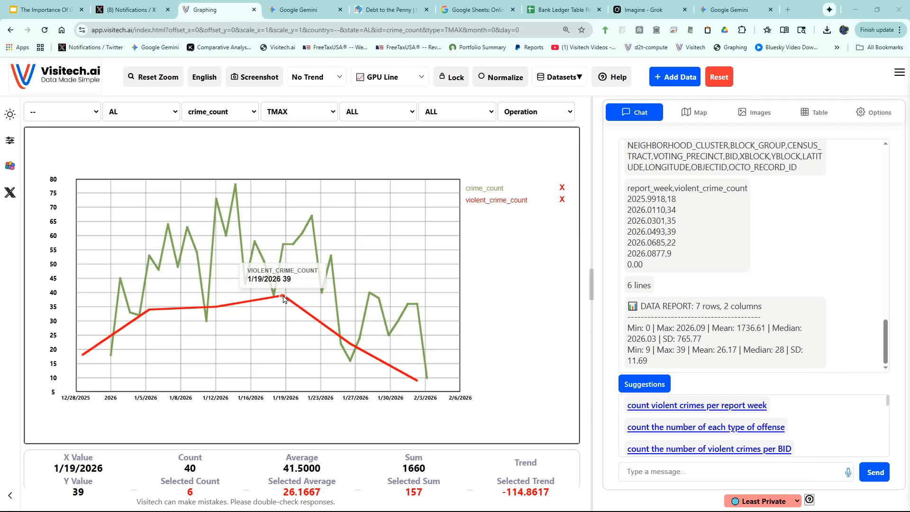
Chart the suggested query "count the number of crimes per precinct" and inspect the tallest column.
{"action": "scroll", "coordinate": [713, 414], "scroll_direction": "down", "scroll_amount": 3}
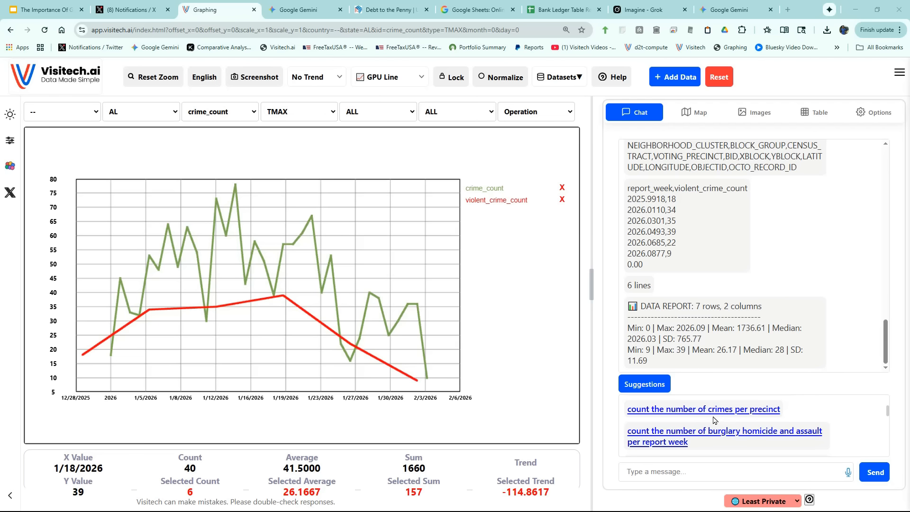
{"action": "left_click", "coordinate": [713, 411]}
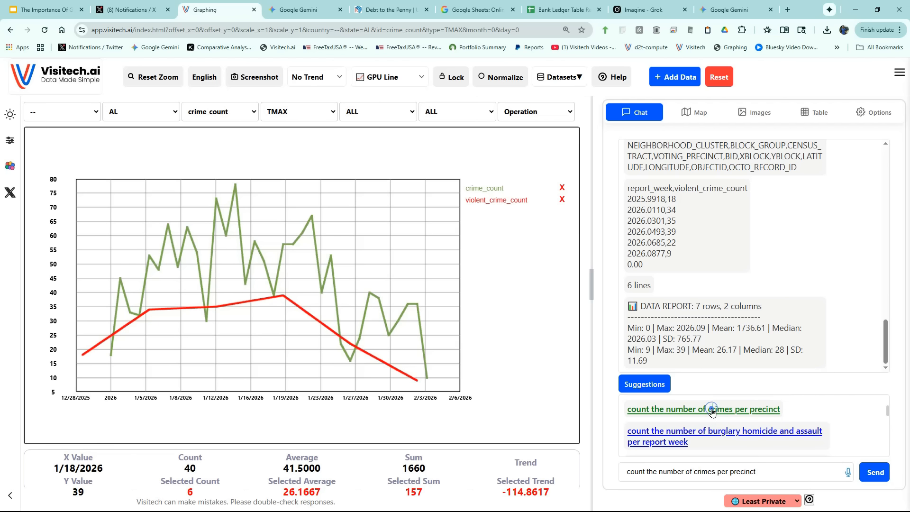
{"action": "left_click", "coordinate": [869, 473]}
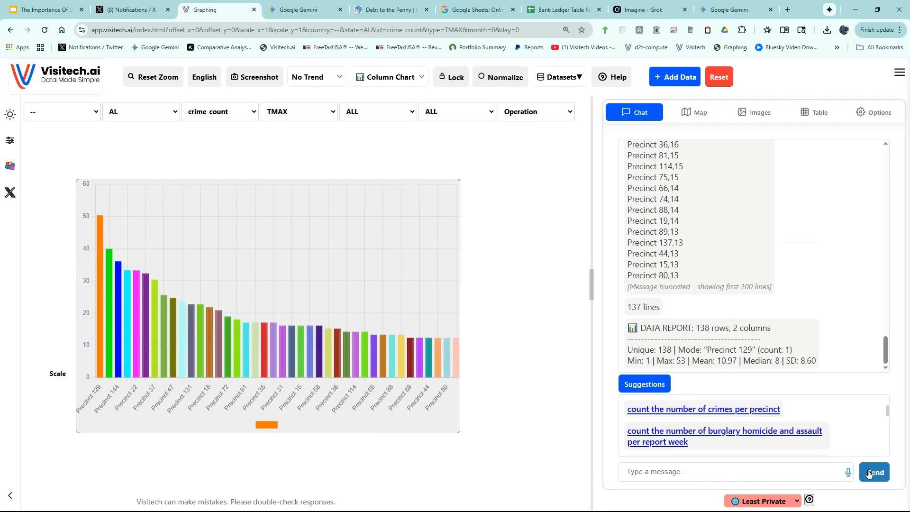
{"action": "mouse_move", "coordinate": [100, 215]}
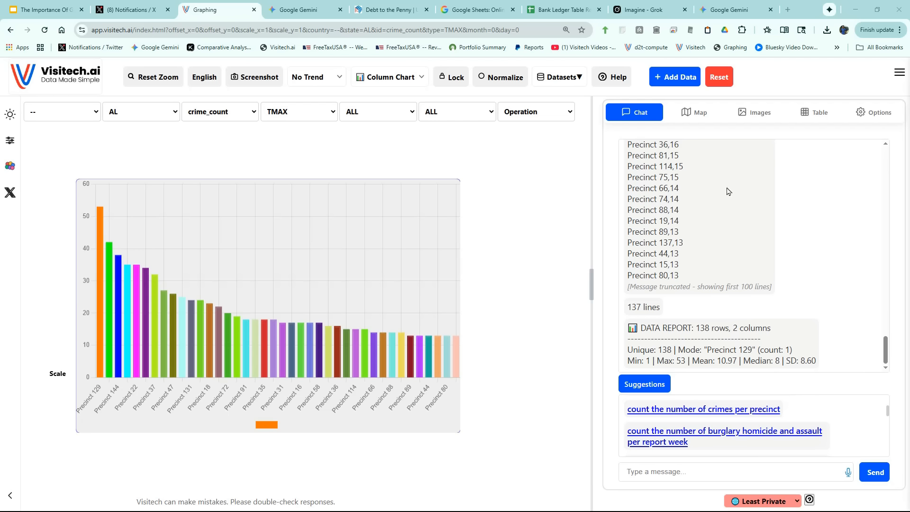
Widen the crime data table, pick Precinct 129 in its VOTING_PRECINCT column, and map the crimes for that precinct.
{"action": "left_click", "coordinate": [827, 117]}
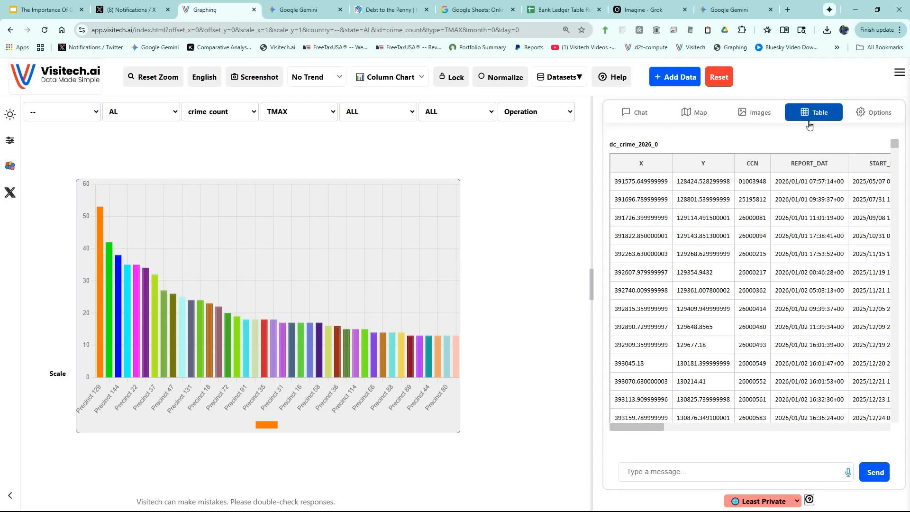
{"action": "left_click_drag", "start_coordinate": [591, 287], "coordinate": [408, 270]}
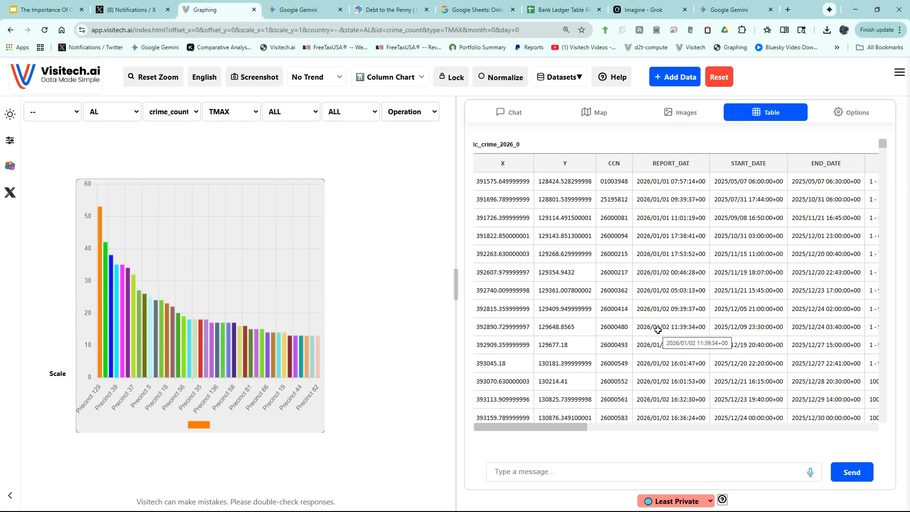
{"action": "left_click_drag", "start_coordinate": [561, 427], "coordinate": [717, 437]}
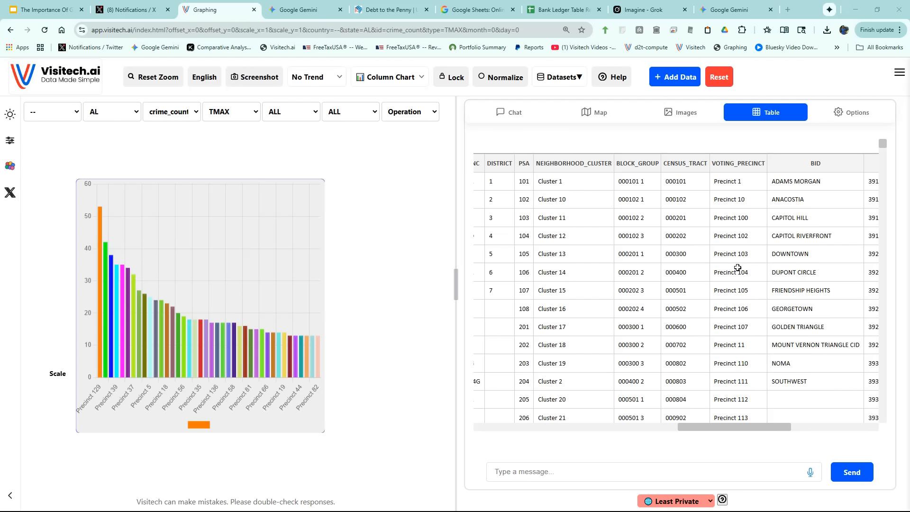
{"action": "scroll", "coordinate": [738, 267], "scroll_direction": "down", "scroll_amount": 7}
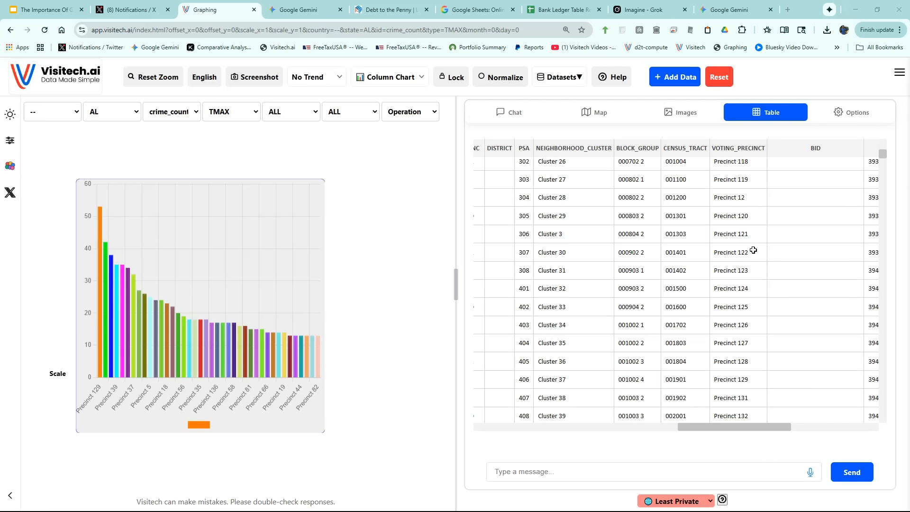
{"action": "left_click", "coordinate": [741, 383]}
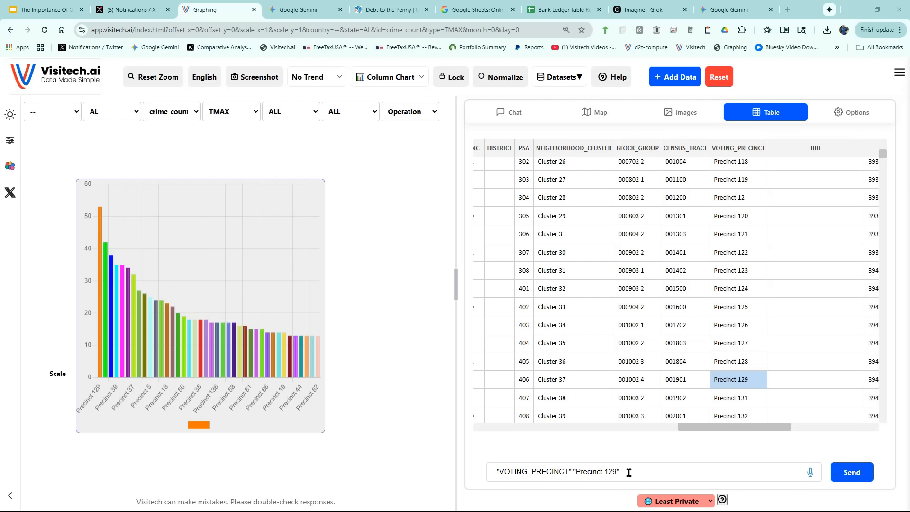
{"action": "left_click", "coordinate": [853, 476]}
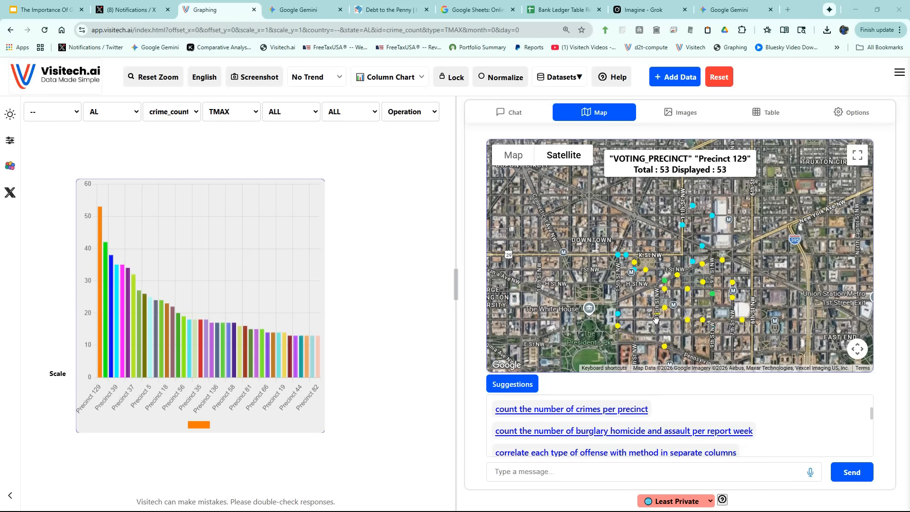
{"action": "left_click_drag", "start_coordinate": [651, 316], "coordinate": [678, 298]}
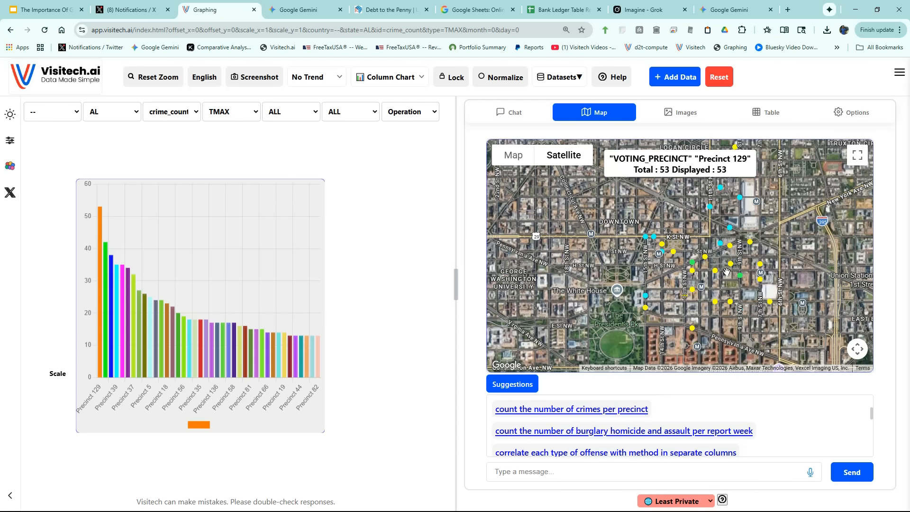
Chart the suggested query "count the number of robberies per precinct".
{"action": "scroll", "coordinate": [615, 436], "scroll_direction": "down", "scroll_amount": 3}
{"action": "left_click", "coordinate": [615, 441]}
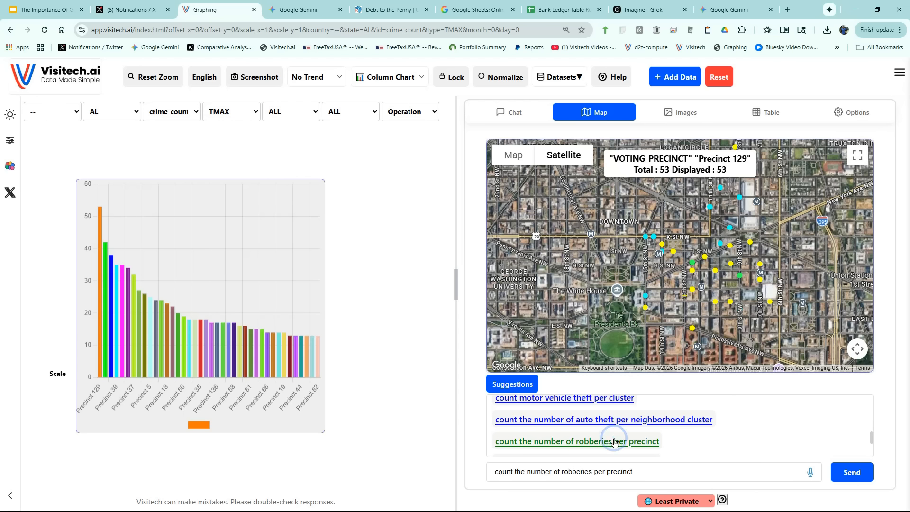
{"action": "left_click", "coordinate": [838, 475]}
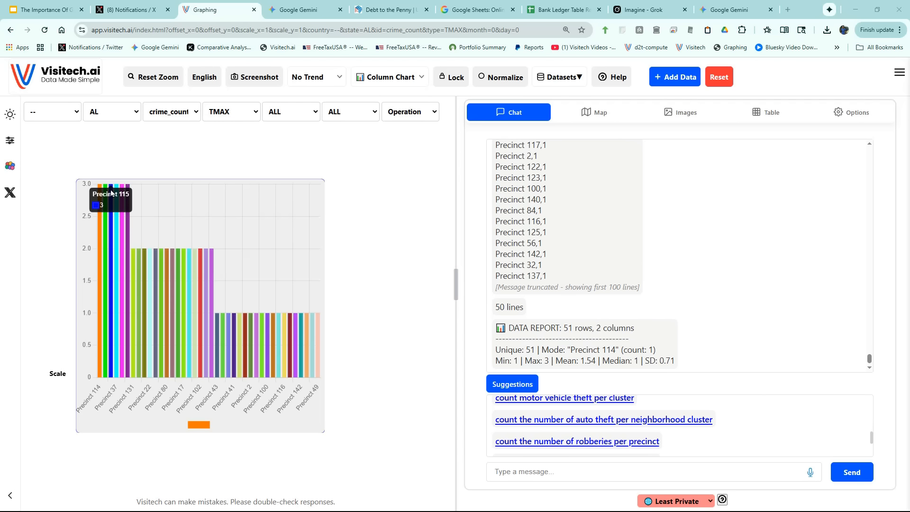
Map the results of the query "robberies in precinct 114 72 and 115" and examine the incident markers.
{"action": "left_click", "coordinate": [633, 471]}
{"action": "type", "text": "robberies in precinct 114 72 and 115"}
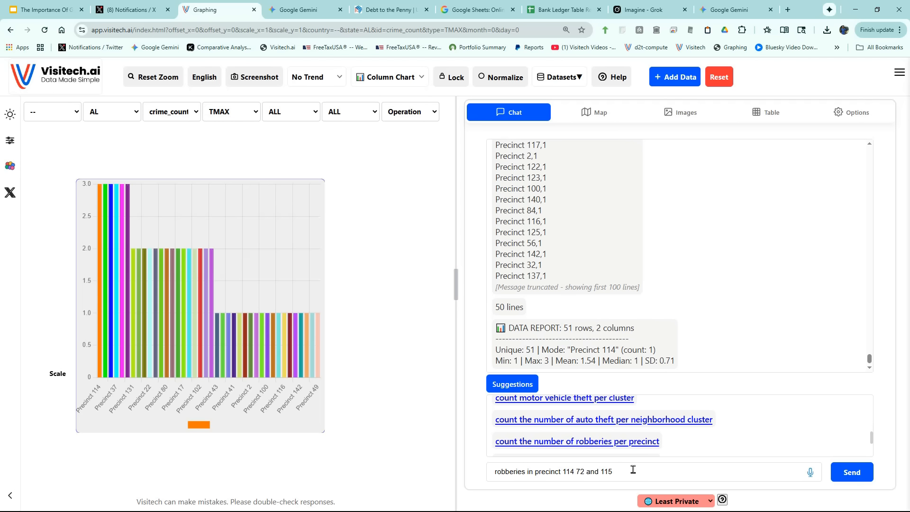
{"action": "left_click", "coordinate": [853, 473]}
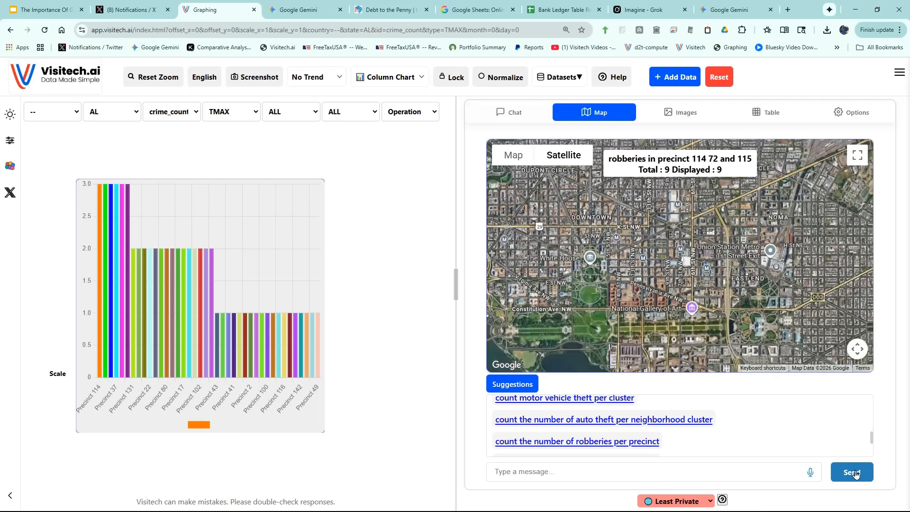
{"action": "scroll", "coordinate": [665, 304], "scroll_direction": "up", "scroll_amount": 2}
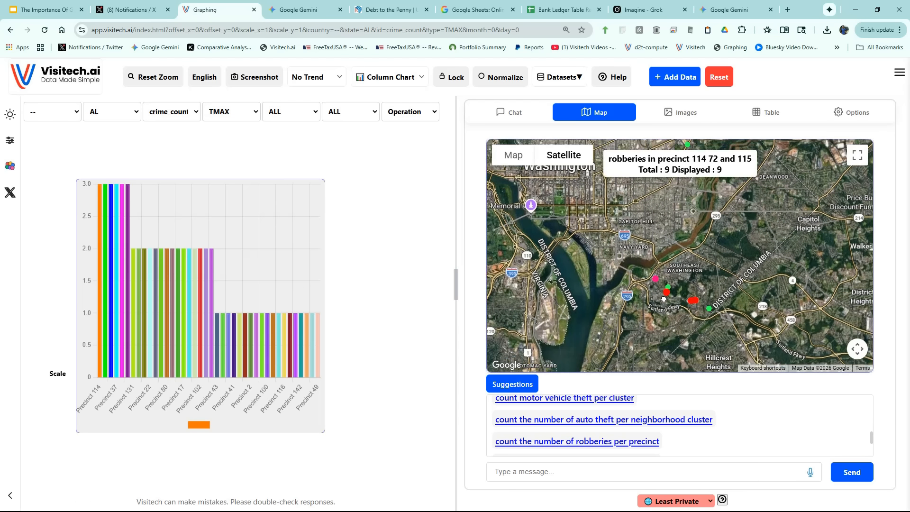
{"action": "scroll", "coordinate": [691, 273], "scroll_direction": "up", "scroll_amount": 2}
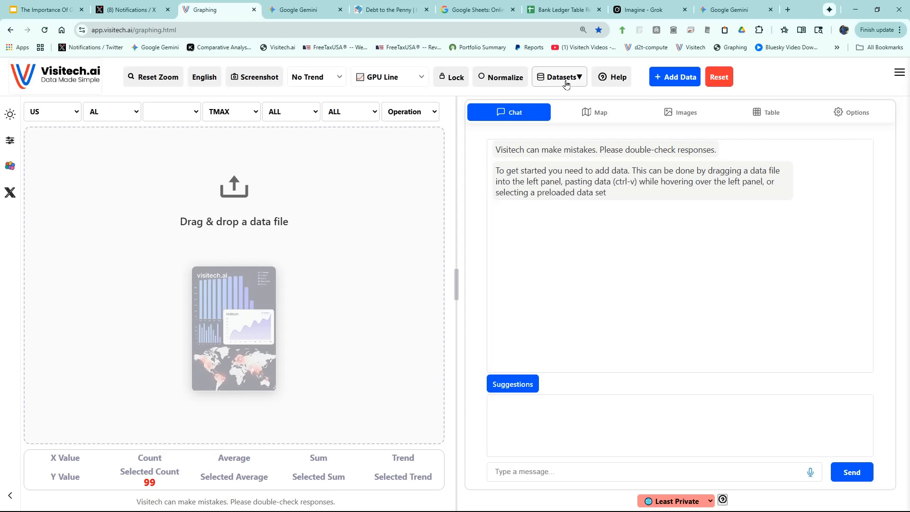
Load the preloaded Arctic Sea Ice OSI dataset from the Weather And Climate category and give the chart a dark background.
{"action": "left_click", "coordinate": [566, 77]}
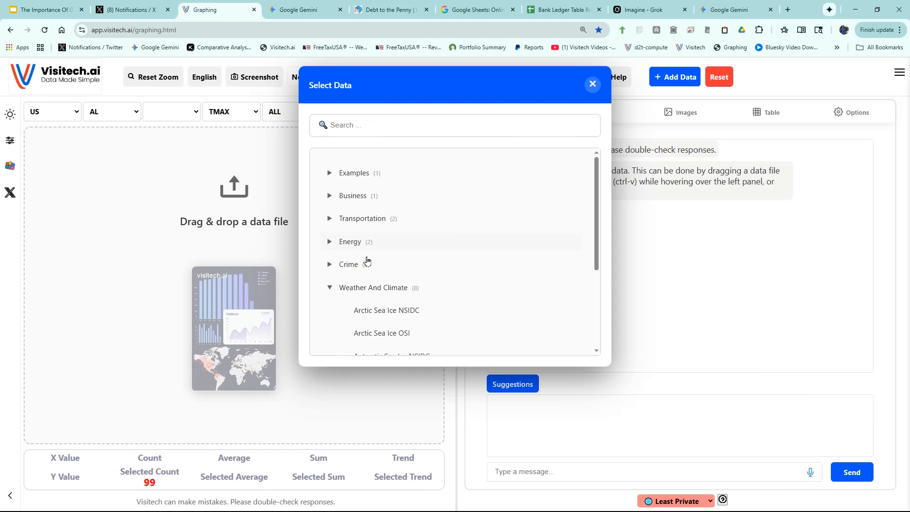
{"action": "left_click", "coordinate": [382, 333]}
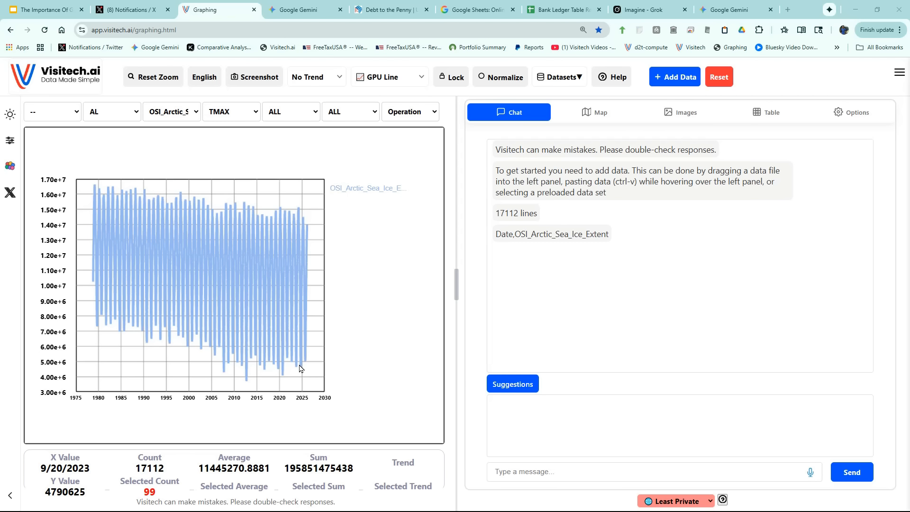
{"action": "left_click", "coordinate": [9, 115]}
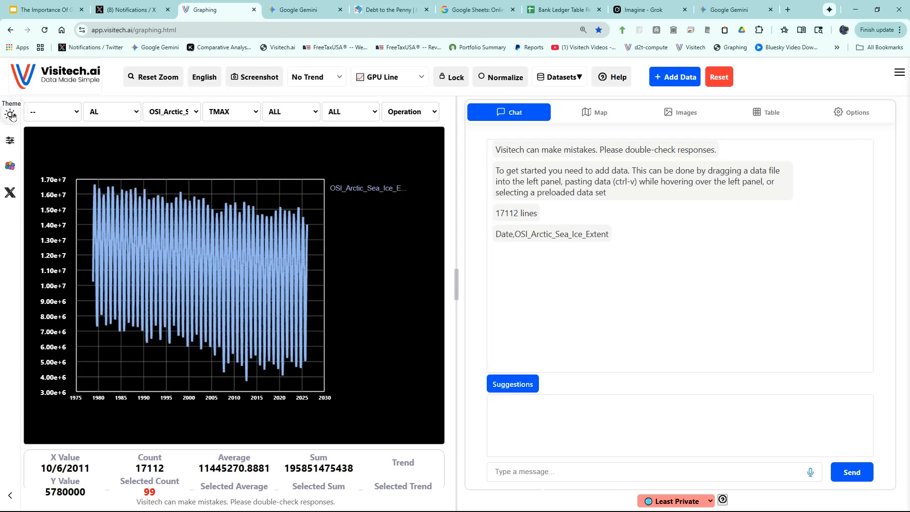
Apply the Graph By Year operation to the Arctic sea ice extent and highlight the average 1979 series.
{"action": "left_click", "coordinate": [398, 110]}
{"action": "left_click", "coordinate": [399, 144]}
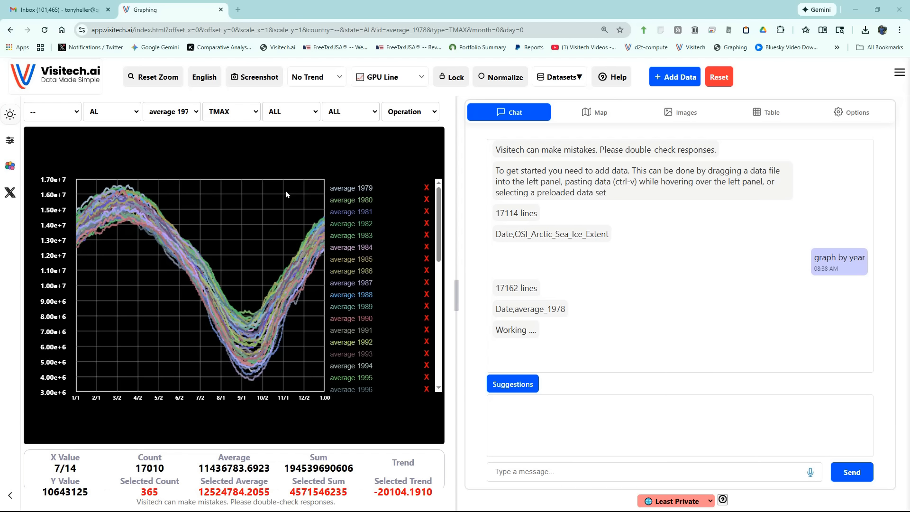
{"action": "left_click", "coordinate": [342, 188]}
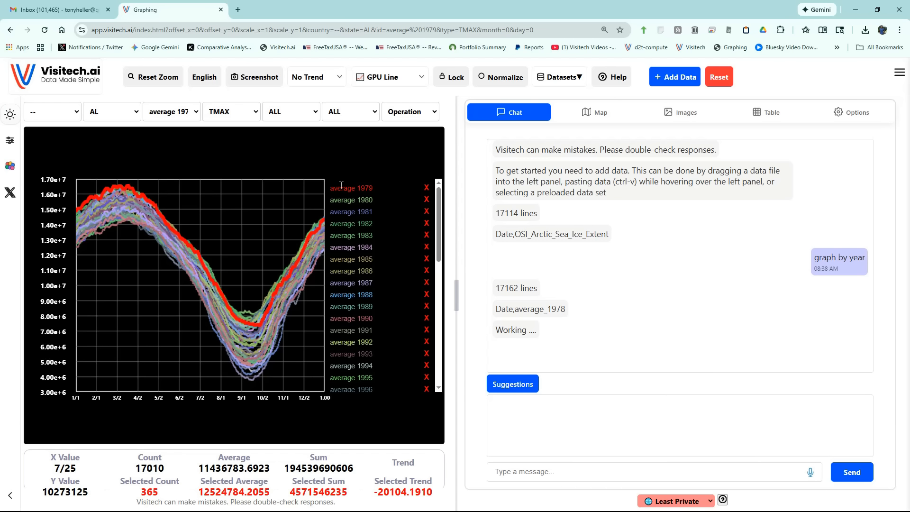
{"action": "left_click", "coordinate": [341, 186]}
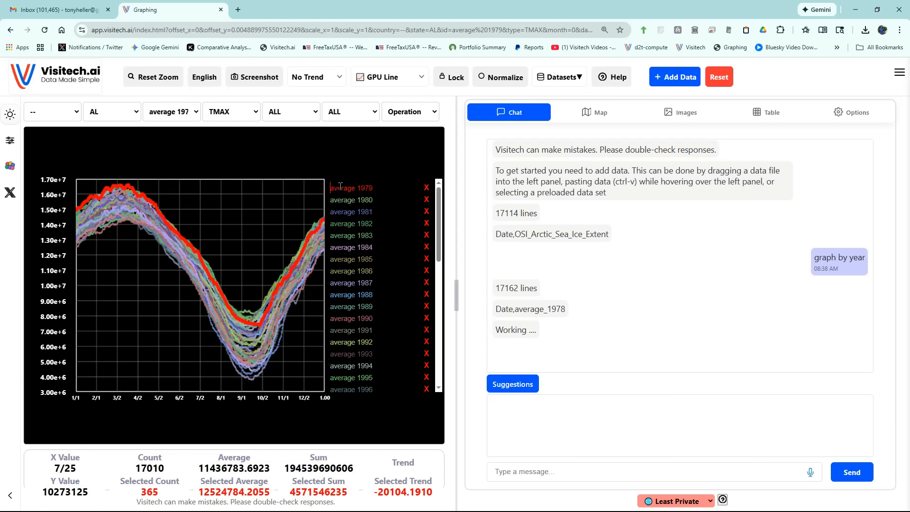
Highlight the yearly sea ice curves one after another from 1979 forward to average 2025.
{"action": "key", "text": "Down"}
{"action": "key", "text": "Down"}
{"action": "key", "text": "Down"}
{"action": "key", "text": "Down"}
{"action": "key", "text": "Down"}
{"action": "key", "text": "Down"}
{"action": "key", "text": "Down"}
{"action": "key", "text": "Down"}
{"action": "key", "text": "Down"}
{"action": "key", "text": "Down"}
{"action": "key", "text": "Down"}
{"action": "key", "text": "Down"}
{"action": "key", "text": "Down"}
{"action": "key", "text": "Down"}
{"action": "key", "text": "Down"}
{"action": "key", "text": "Down"}
{"action": "key", "text": "Down"}
{"action": "key", "text": "Down"}
{"action": "key", "text": "Down"}
{"action": "key", "text": "Down"}
{"action": "key", "text": "Down"}
{"action": "key", "text": "Down"}
{"action": "key", "text": "Down"}
{"action": "key", "text": "Down"}
{"action": "key", "text": "Down"}
{"action": "key", "text": "Down"}
{"action": "left_click", "coordinate": [351, 386]}
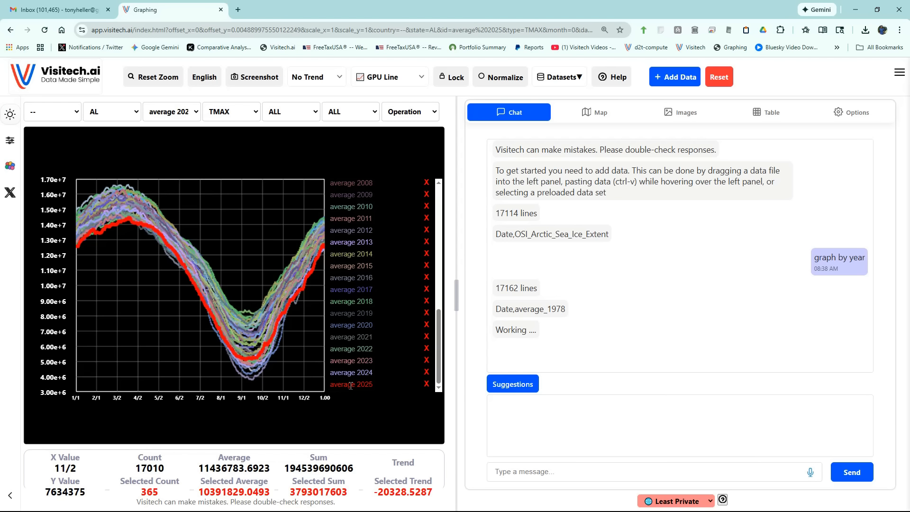
Highlight the yearly sea ice curves in reverse order from 2025 back to average 1979.
{"action": "key", "text": "Up"}
{"action": "key", "text": "Up"}
{"action": "key", "text": "Up"}
{"action": "key", "text": "Up"}
{"action": "key", "text": "Up"}
{"action": "key", "text": "Up"}
{"action": "key", "text": "Up"}
{"action": "key", "text": "Up"}
{"action": "key", "text": "Up"}
{"action": "key", "text": "Up"}
{"action": "key", "text": "Up"}
{"action": "key", "text": "Up"}
{"action": "key", "text": "Up"}
{"action": "key", "text": "Up"}
{"action": "key", "text": "Up"}
{"action": "key", "text": "Up"}
{"action": "key", "text": "Up"}
{"action": "key", "text": "Up"}
{"action": "key", "text": "Up"}
{"action": "key", "text": "Up"}
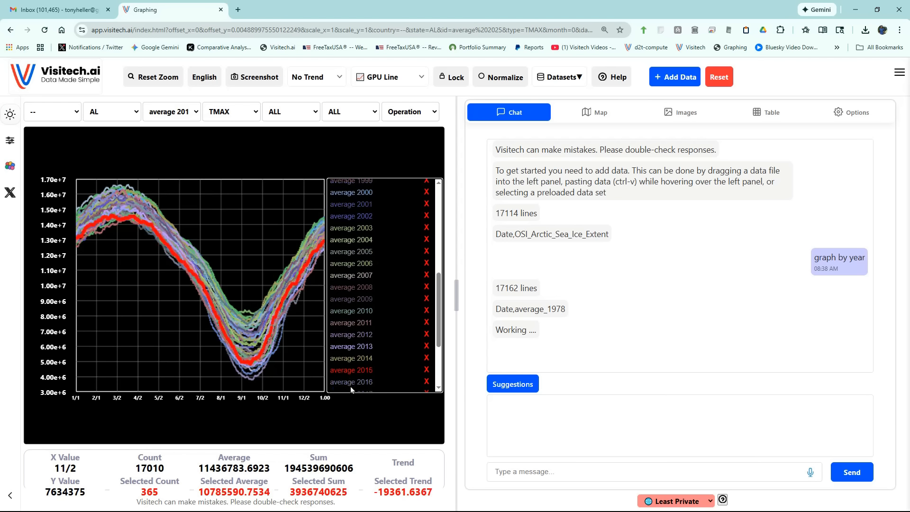
{"action": "key", "text": "Up"}
{"action": "key", "text": "Up"}
{"action": "key", "text": "Up"}
{"action": "key", "text": "Up"}
{"action": "key", "text": "Up"}
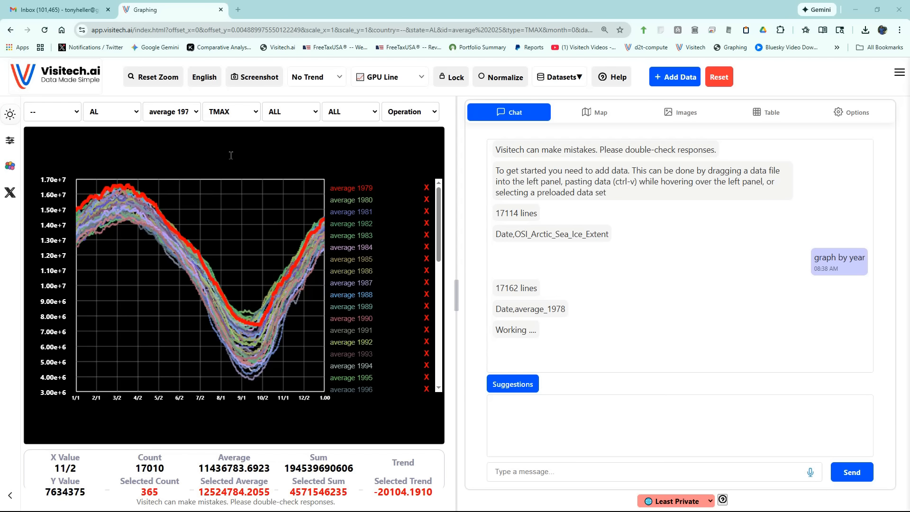
Add the Daily Average of the yearly sea ice curves, and select the highest March curve and the lowest September curve.
{"action": "left_click", "coordinate": [413, 113]}
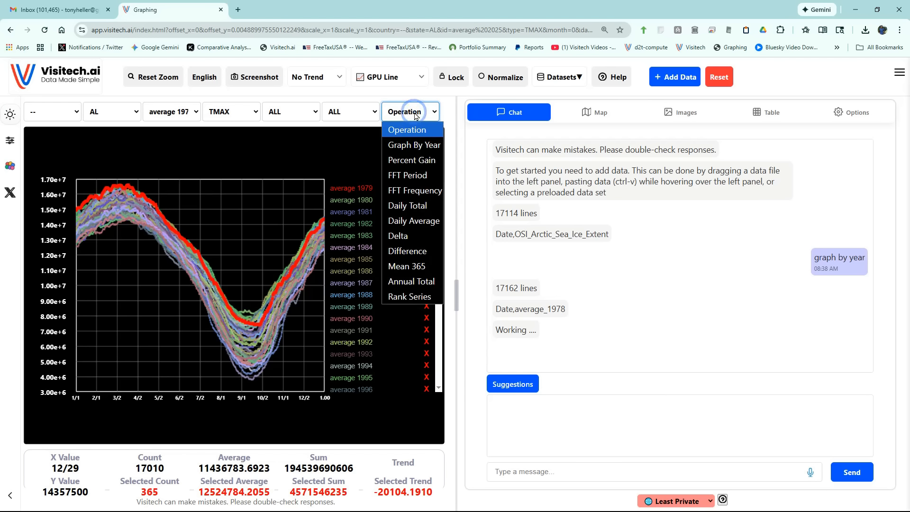
{"action": "left_click", "coordinate": [410, 224]}
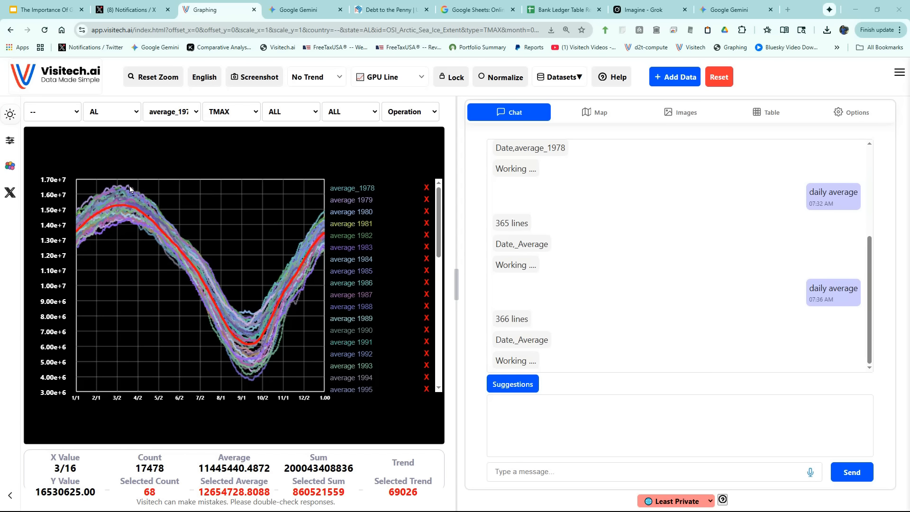
{"action": "left_click", "coordinate": [127, 189]}
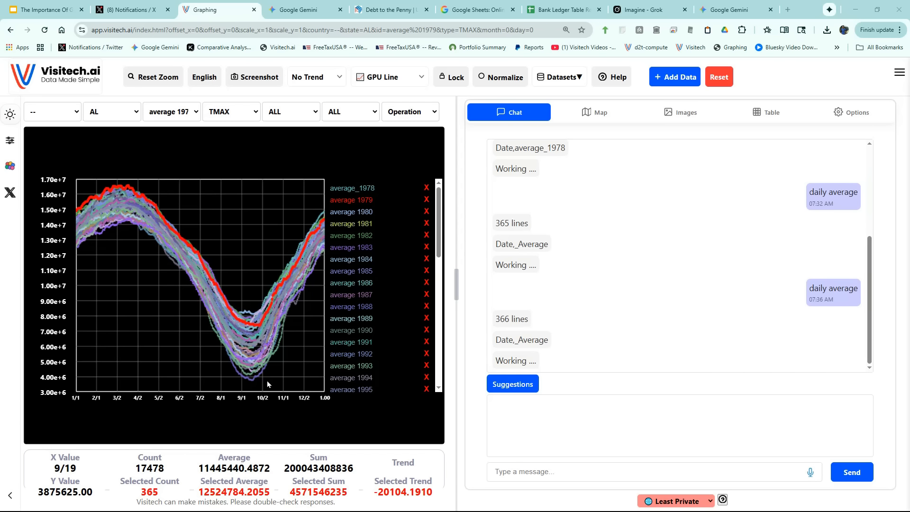
{"action": "left_click", "coordinate": [254, 381]}
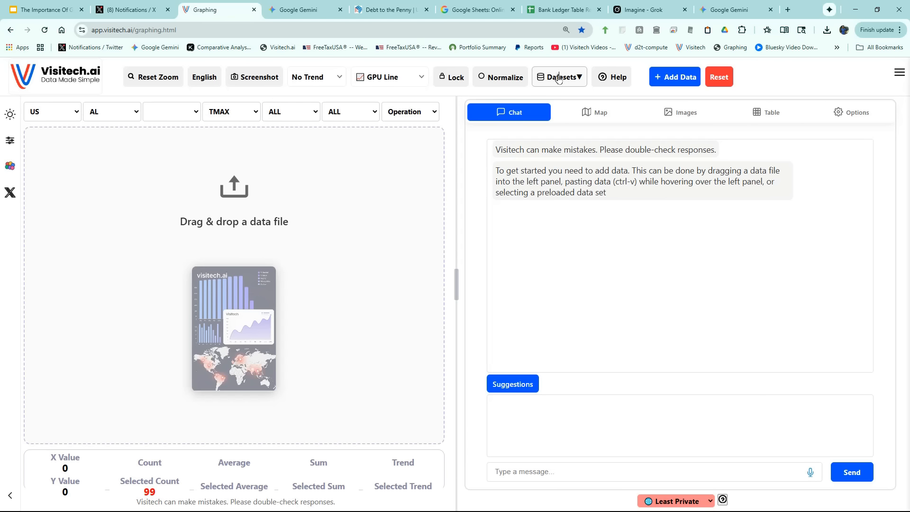
Load the preloaded Alternative Fuels dataset from the Energy category.
{"action": "left_click", "coordinate": [558, 78]}
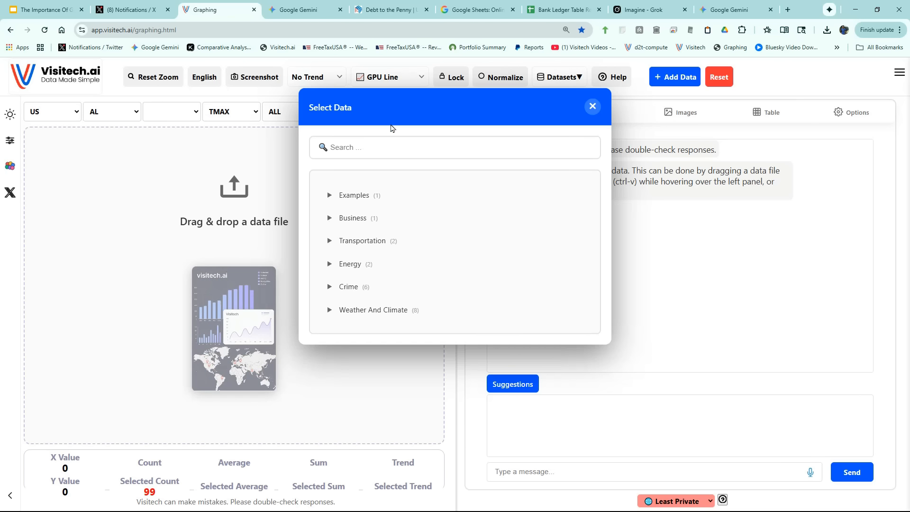
{"action": "left_click", "coordinate": [326, 265]}
{"action": "left_click", "coordinate": [344, 264]}
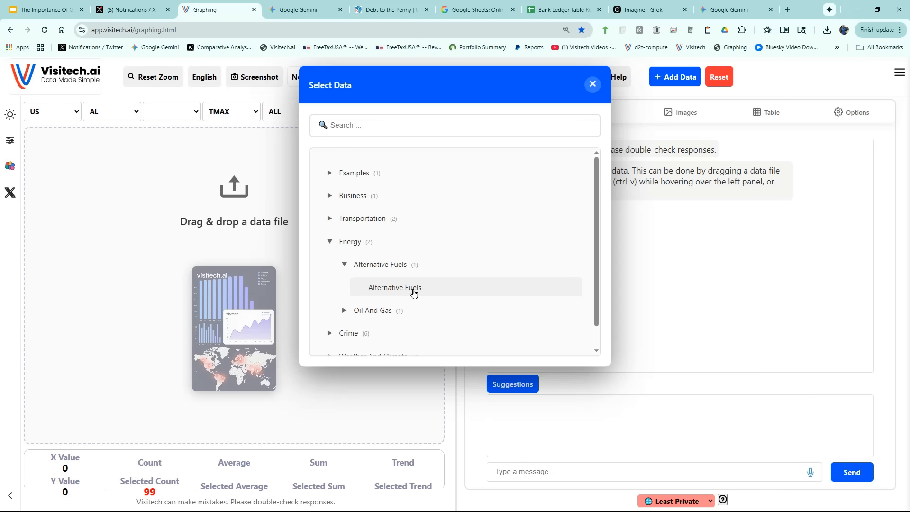
{"action": "left_click", "coordinate": [413, 288]}
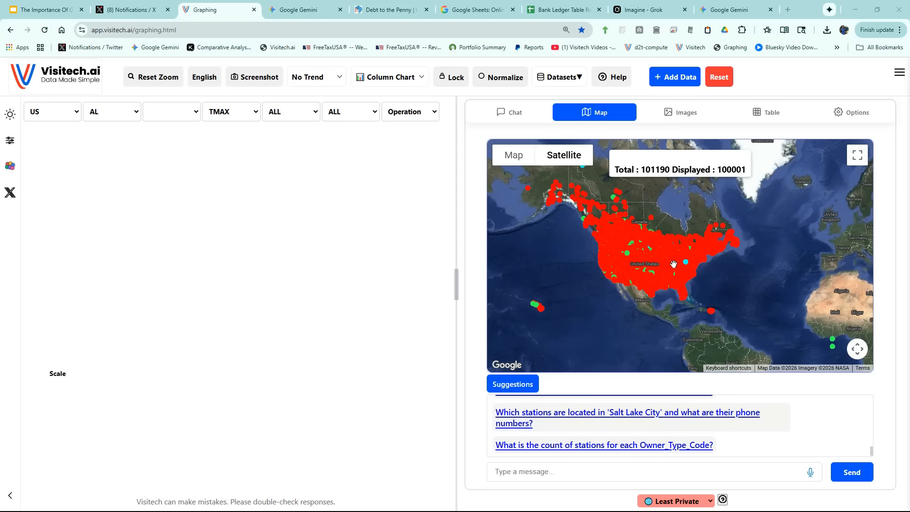
Ask by voice for Tesla charging stations in Minnesota so the station map is filtered to them.
{"action": "scroll", "coordinate": [673, 264], "scroll_direction": "up", "scroll_amount": 3}
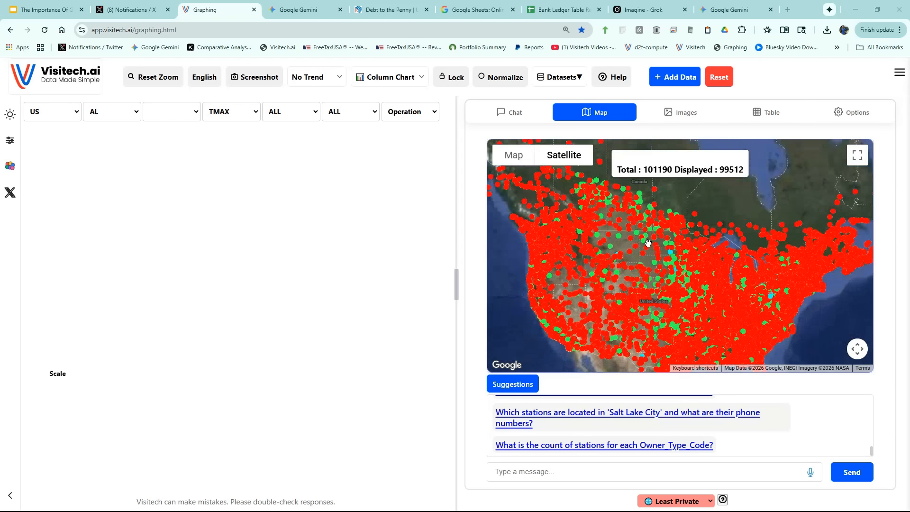
{"action": "scroll", "coordinate": [647, 242], "scroll_direction": "up", "scroll_amount": 3}
{"action": "left_click_drag", "start_coordinate": [648, 243], "coordinate": [712, 300]}
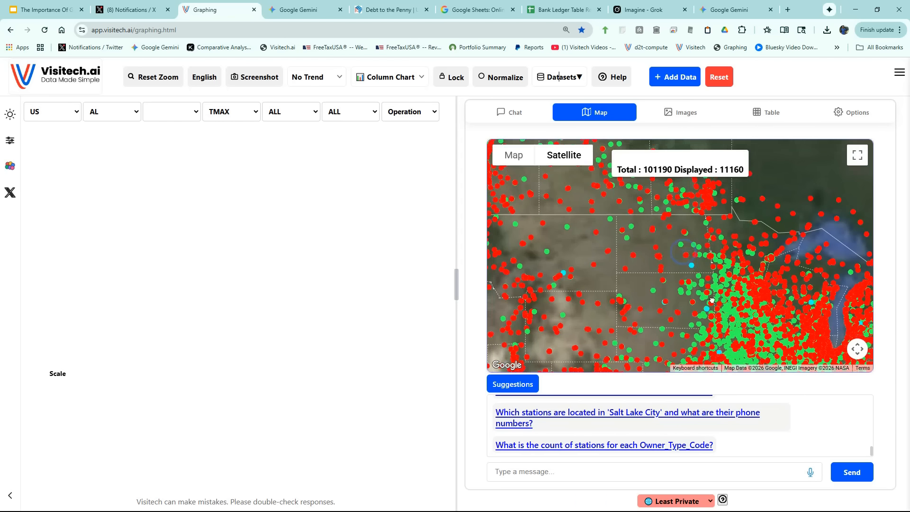
{"action": "scroll", "coordinate": [712, 300], "scroll_direction": "up", "scroll_amount": 3}
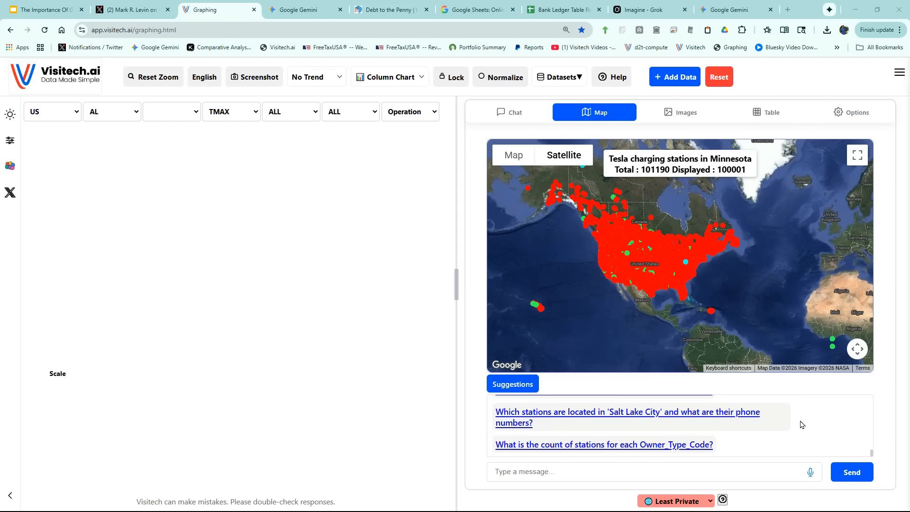
{"action": "left_click", "coordinate": [812, 473]}
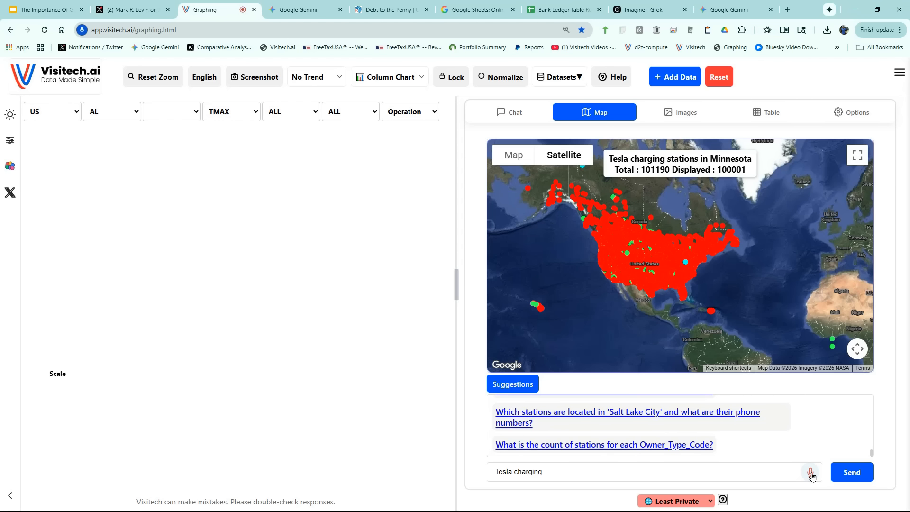
{"action": "left_click", "coordinate": [861, 477]}
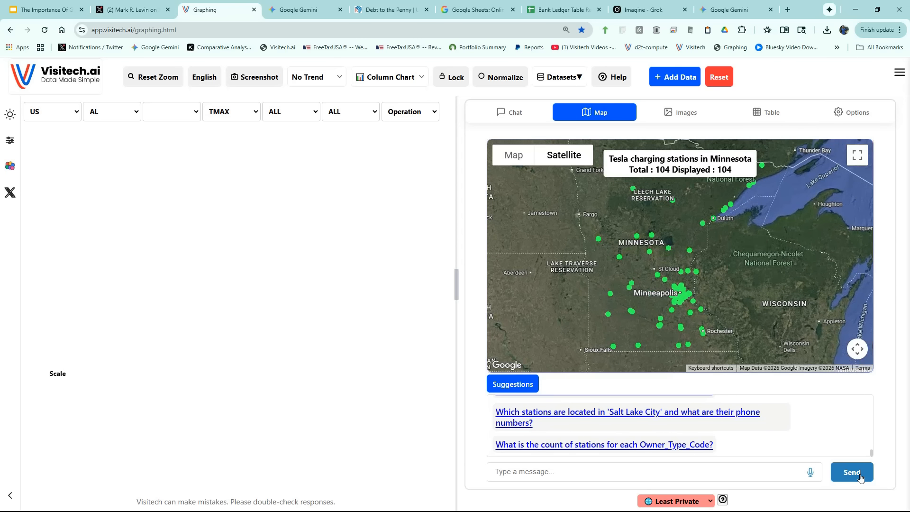
Locate the Tesla charging station beside the Hy-Vee Grocery Store in Worthington, Minnesota, and inspect it in Street View.
{"action": "scroll", "coordinate": [619, 352], "scroll_direction": "up", "scroll_amount": 2}
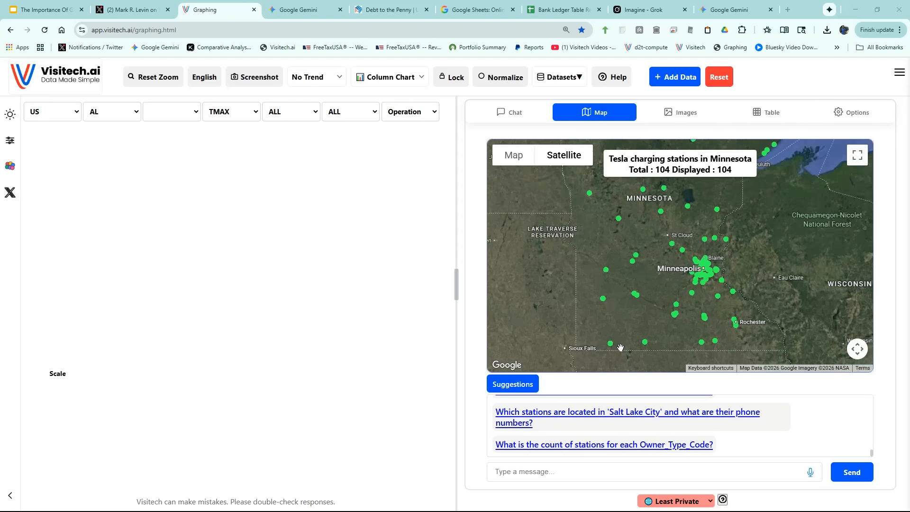
{"action": "scroll", "coordinate": [612, 353], "scroll_direction": "up", "scroll_amount": 4}
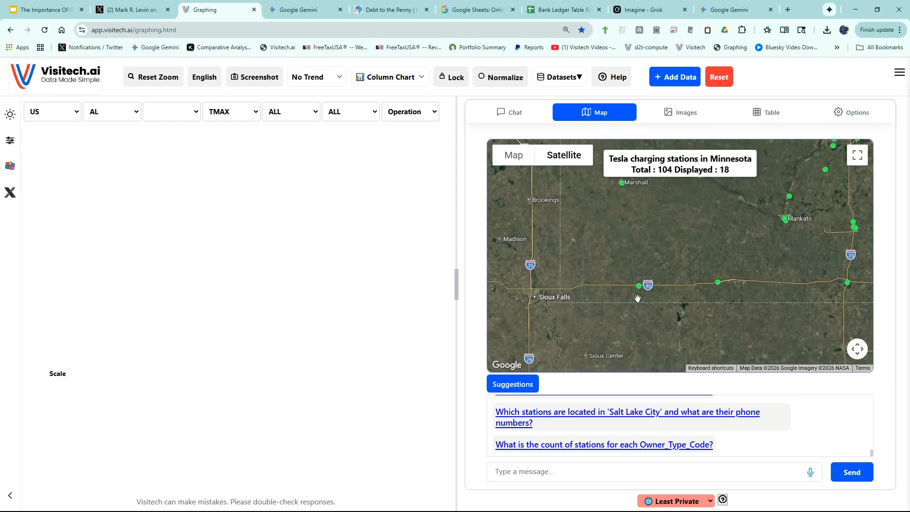
{"action": "scroll", "coordinate": [638, 288], "scroll_direction": "up", "scroll_amount": 4}
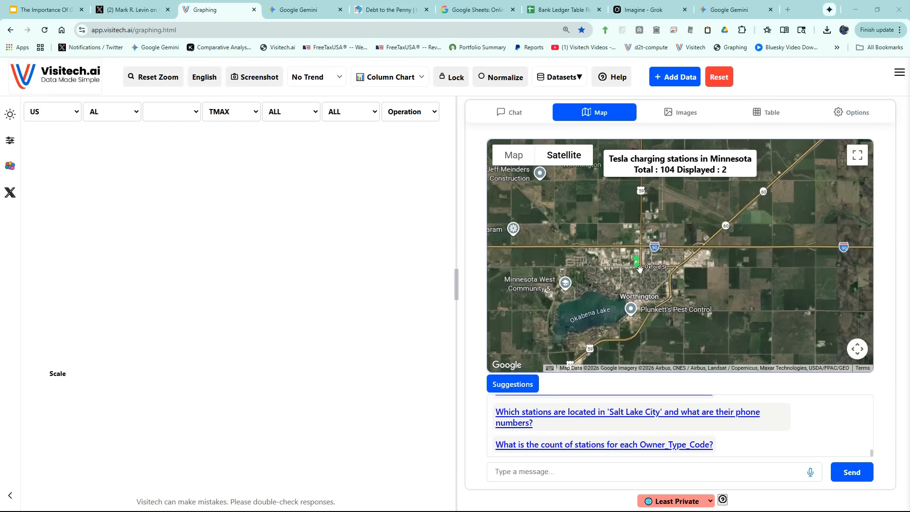
{"action": "scroll", "coordinate": [641, 269], "scroll_direction": "up", "scroll_amount": 5}
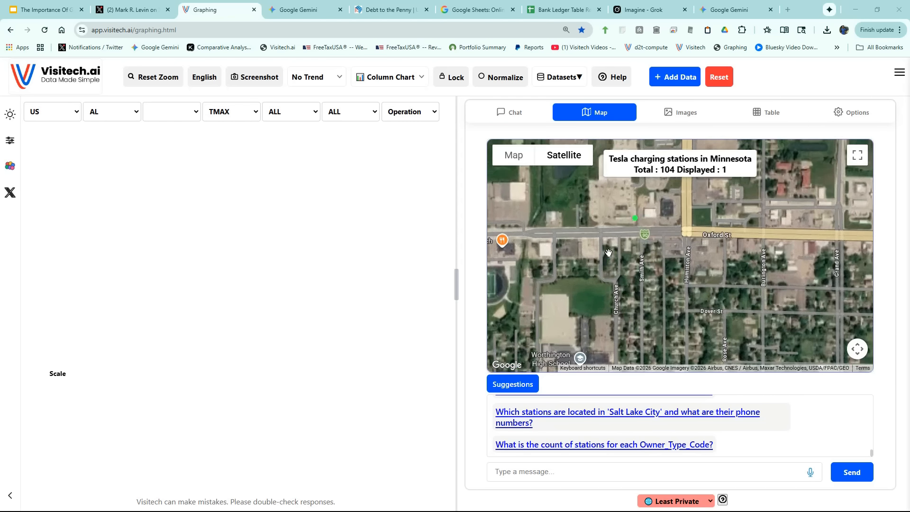
{"action": "scroll", "coordinate": [616, 307], "scroll_direction": "up", "scroll_amount": 3}
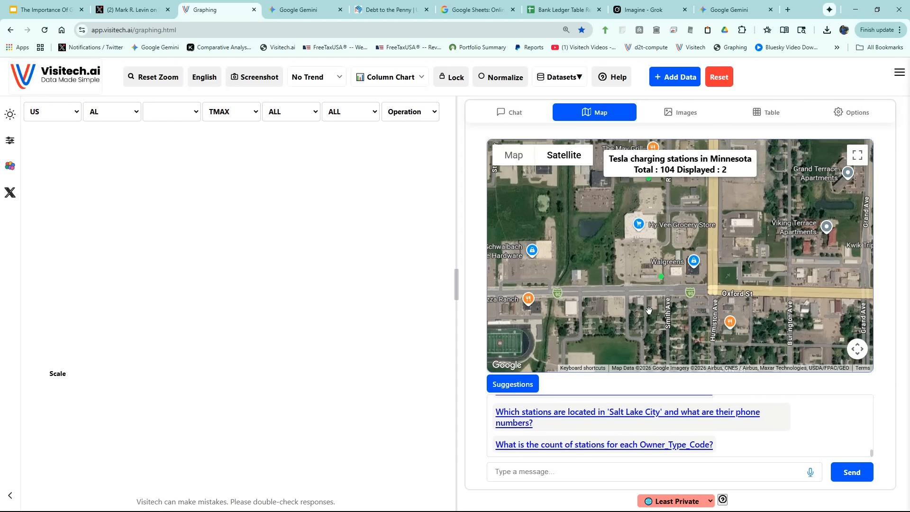
{"action": "scroll", "coordinate": [646, 303], "scroll_direction": "up", "scroll_amount": 2}
{"action": "scroll", "coordinate": [647, 306], "scroll_direction": "down", "scroll_amount": 2}
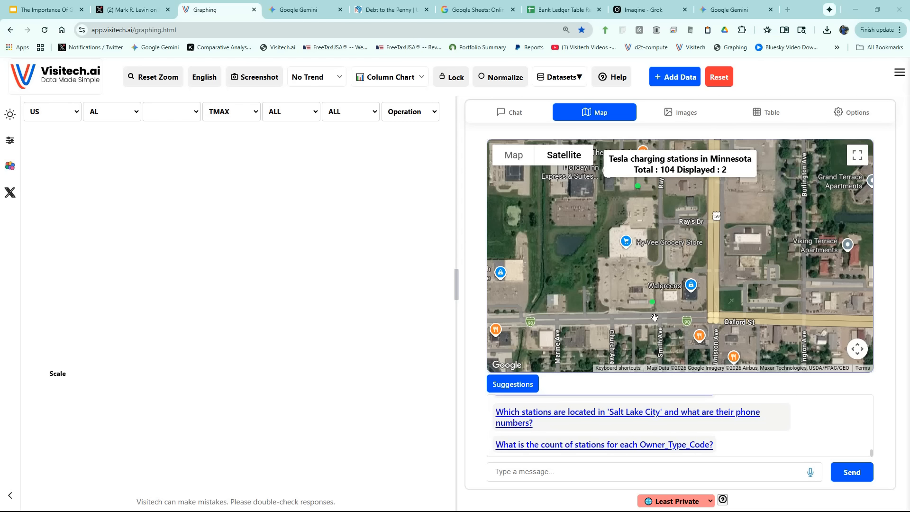
{"action": "left_click", "coordinate": [655, 317]}
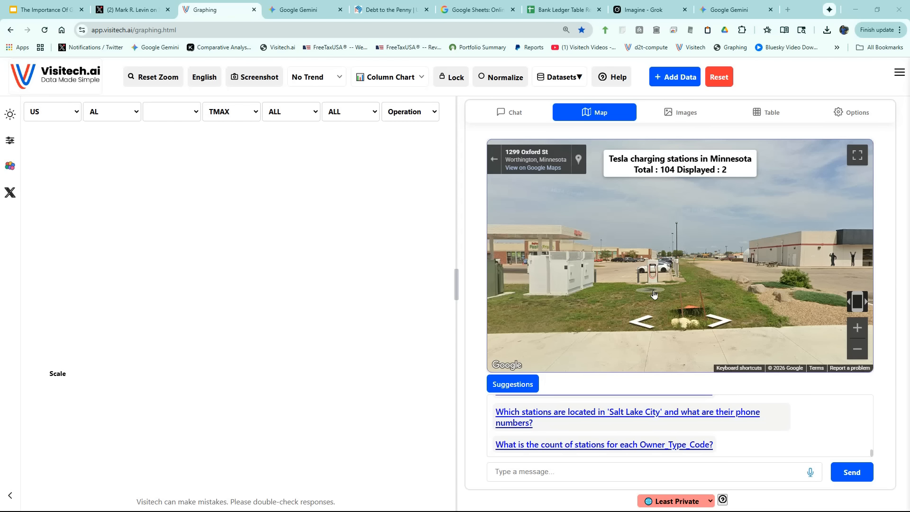
{"action": "left_click", "coordinate": [653, 294]}
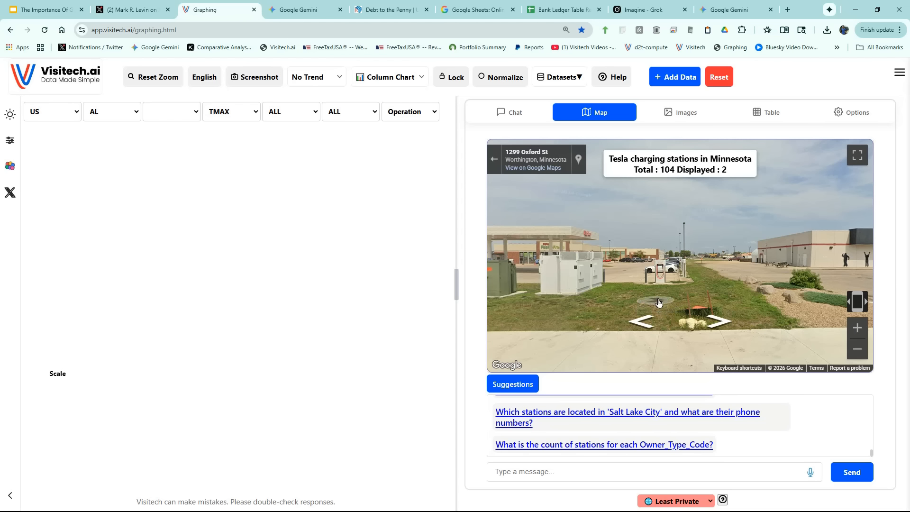
Return from Street View to the satellite map and view the details of the Hy-Vee Tesla Supercharger.
{"action": "left_click", "coordinate": [494, 160]}
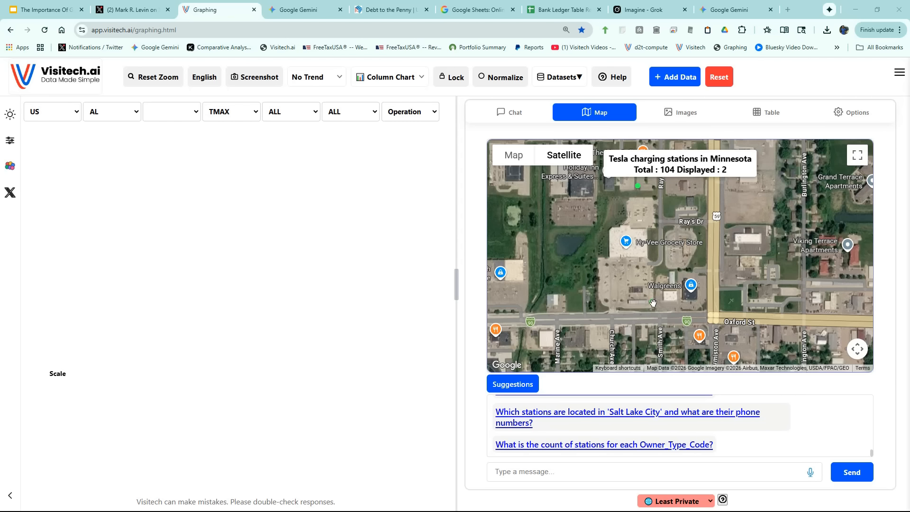
{"action": "left_click", "coordinate": [653, 302]}
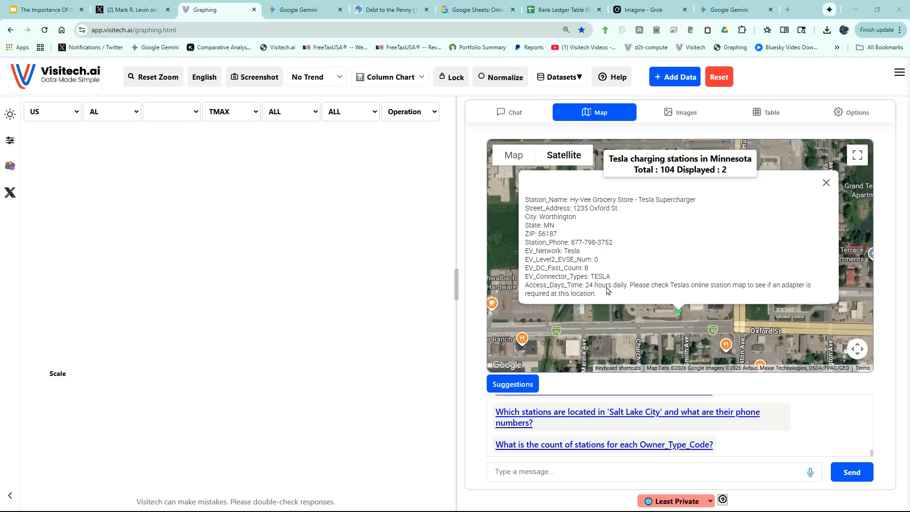
Ask by voice to count the number of EV charging stations by state, and check the CA column in the chart.
{"action": "scroll", "coordinate": [733, 452], "scroll_direction": "up", "scroll_amount": 3}
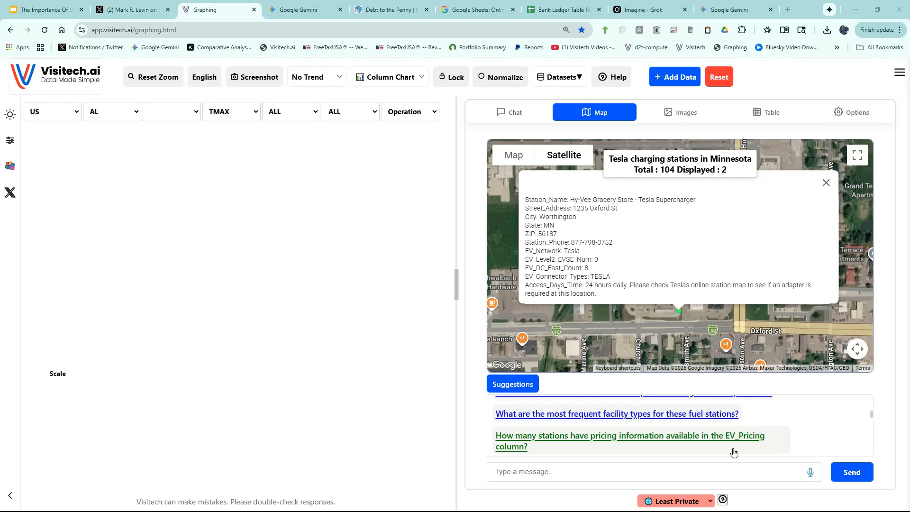
{"action": "left_click", "coordinate": [811, 476]}
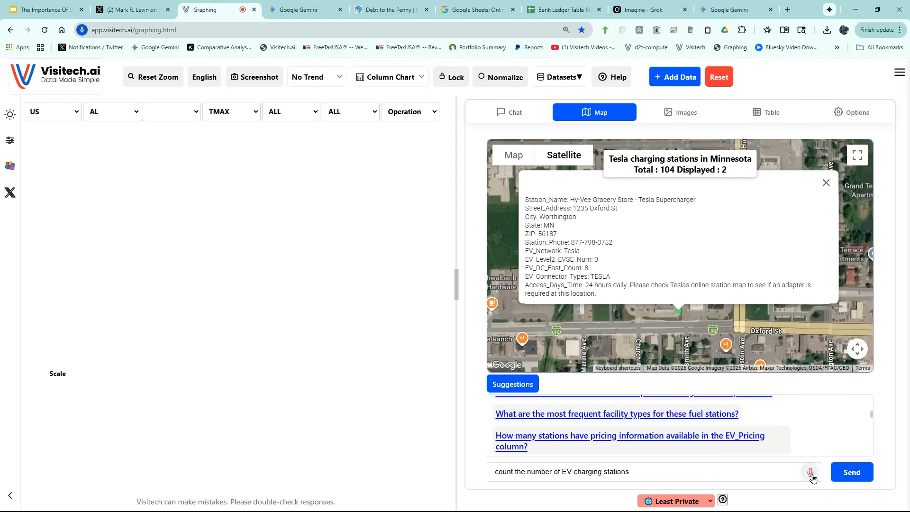
{"action": "left_click", "coordinate": [812, 476]}
{"action": "left_click", "coordinate": [843, 473]}
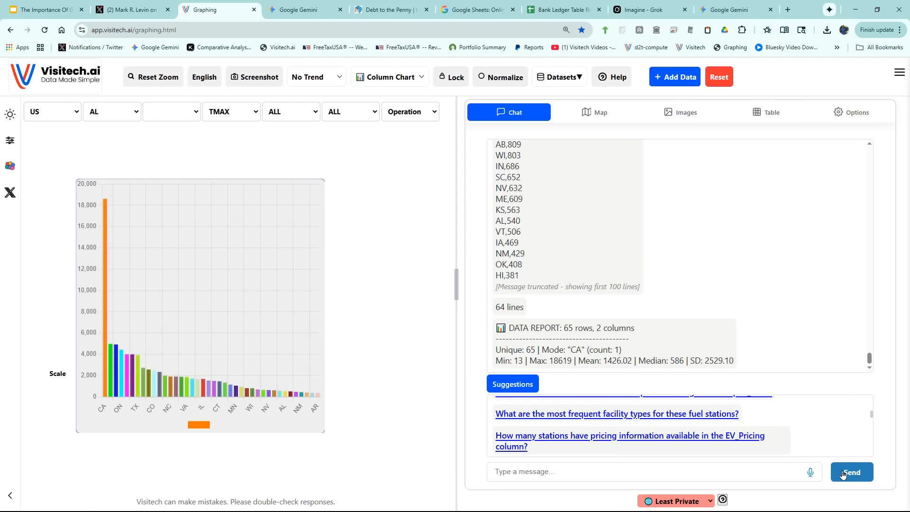
{"action": "mouse_move", "coordinate": [105, 204]}
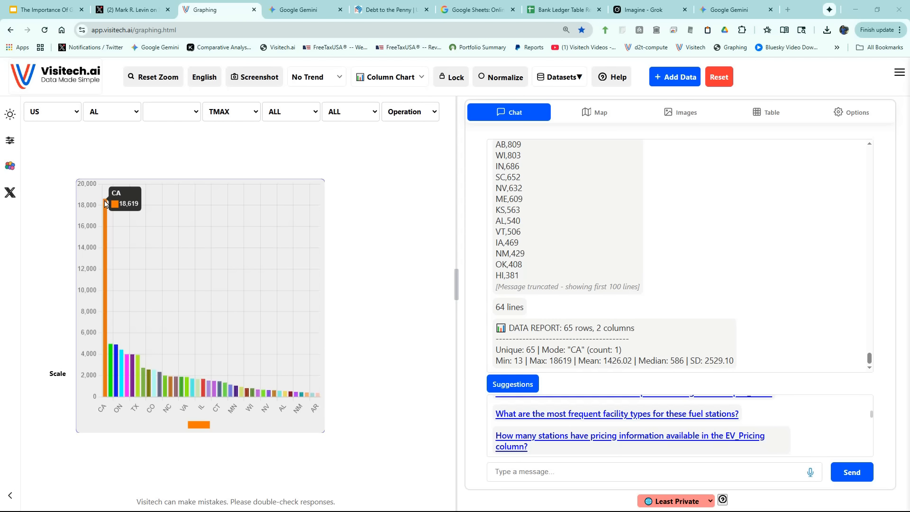
Submit the suggested question on the breakdown of fuel stations by Fuel_Type_Code, and check the ELEC and E85 columns.
{"action": "scroll", "coordinate": [746, 425], "scroll_direction": "up", "scroll_amount": 3}
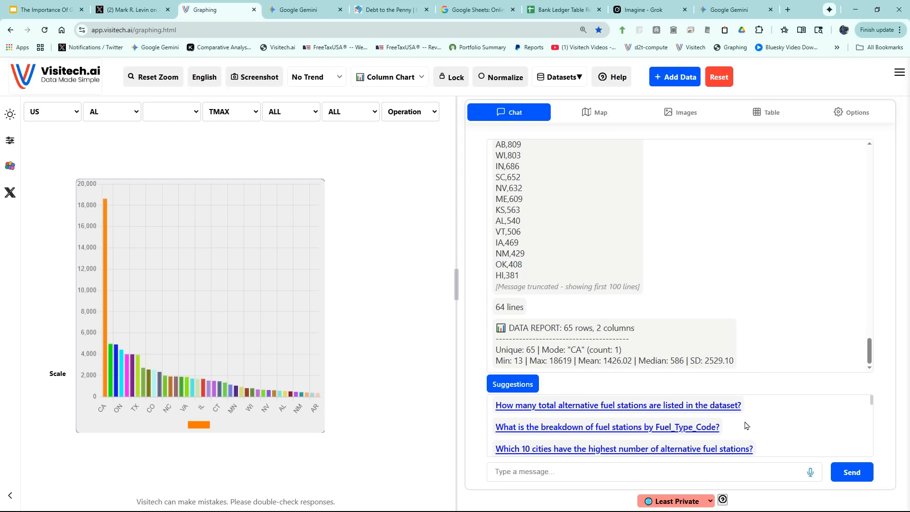
{"action": "left_click", "coordinate": [604, 428]}
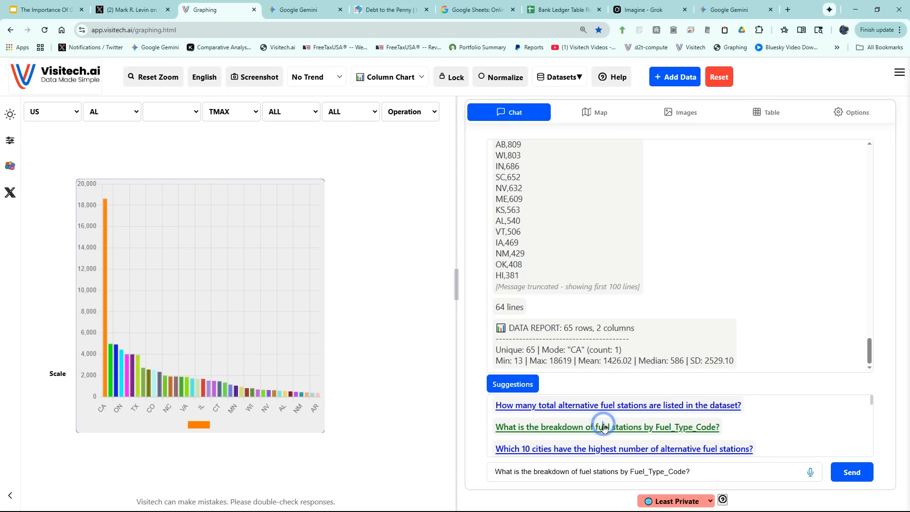
{"action": "left_click", "coordinate": [851, 473]}
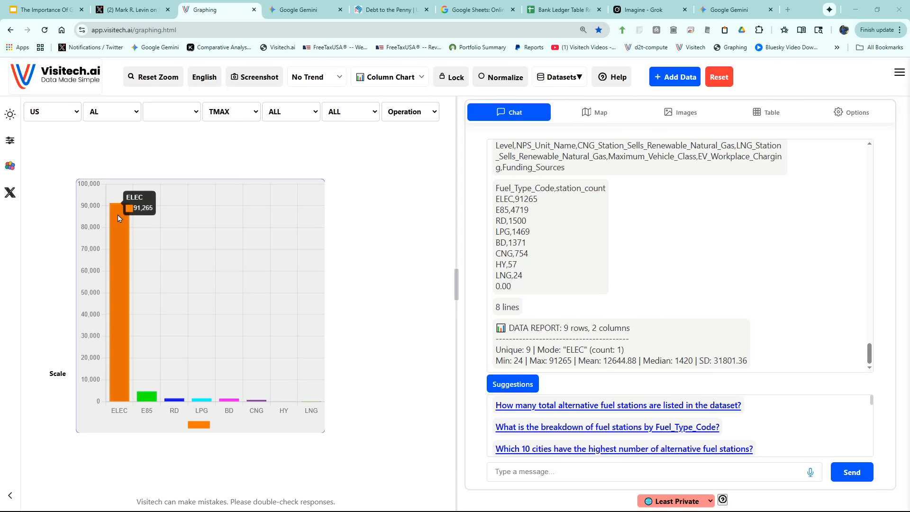
{"action": "mouse_move", "coordinate": [152, 397]}
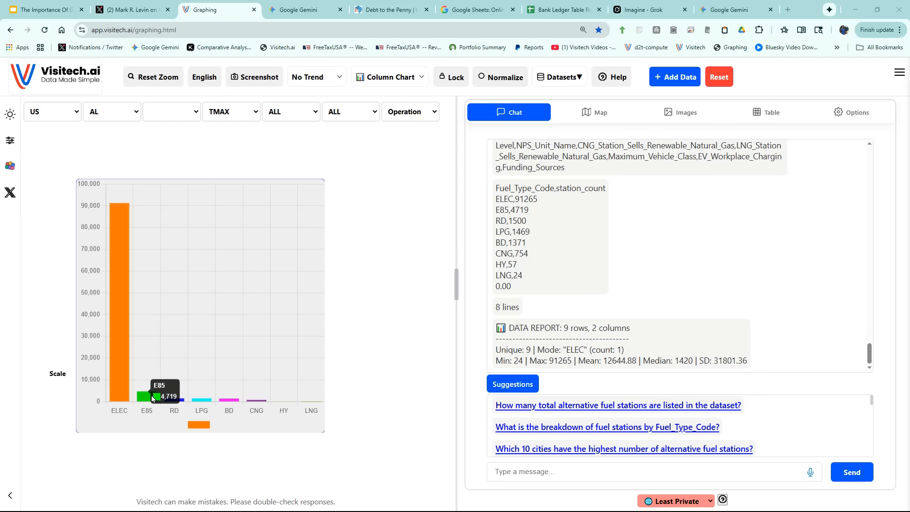
Submit the suggested question on which 10 cities have the most alternative fuel stations, and check the Montréal and Toronto columns.
{"action": "left_click", "coordinate": [635, 448]}
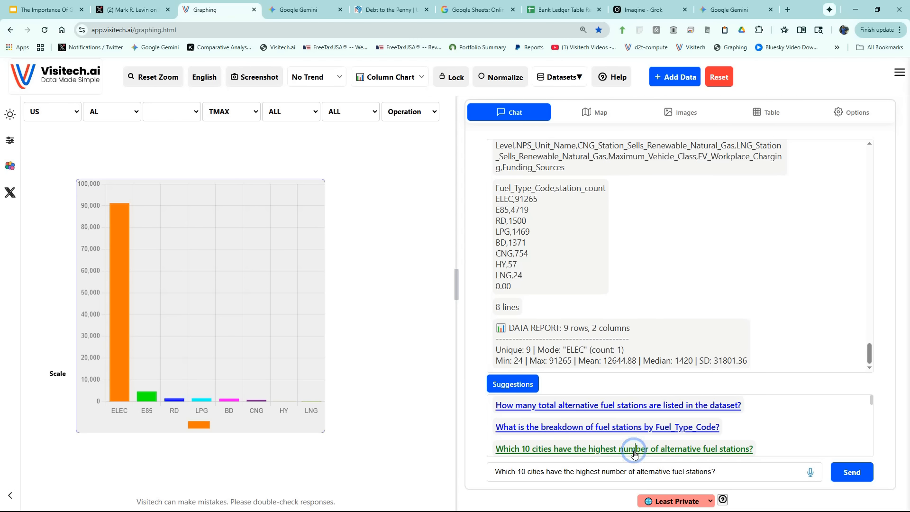
{"action": "left_click", "coordinate": [840, 474]}
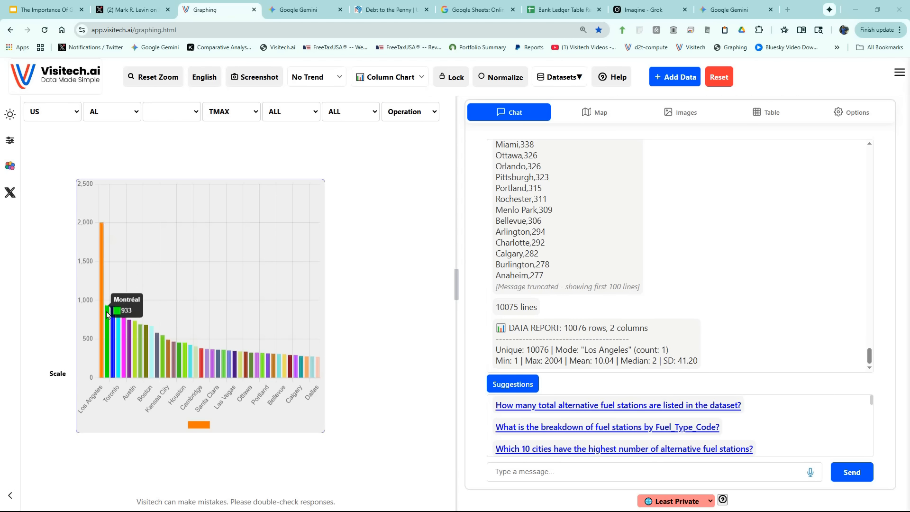
{"action": "mouse_move", "coordinate": [112, 320]}
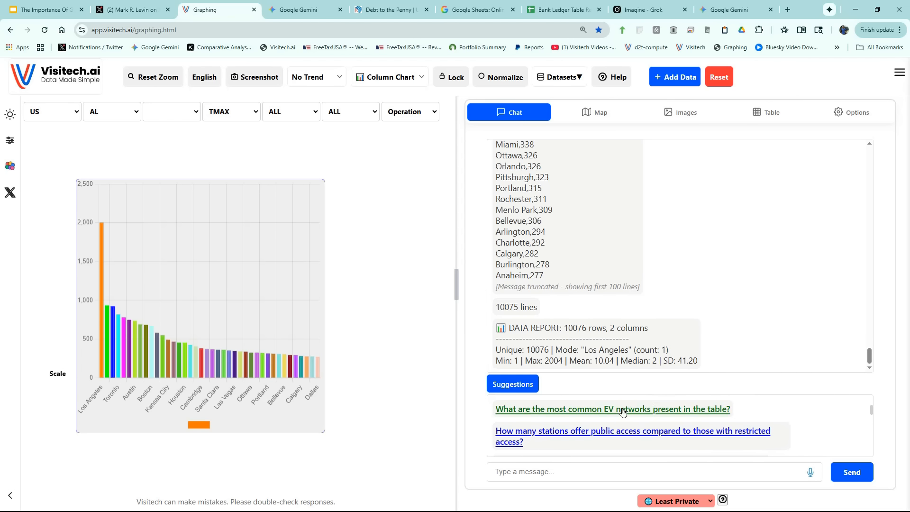
Submit the suggested question on the most common EV networks in the table, and check the ChargePoint Network column.
{"action": "left_click", "coordinate": [623, 410]}
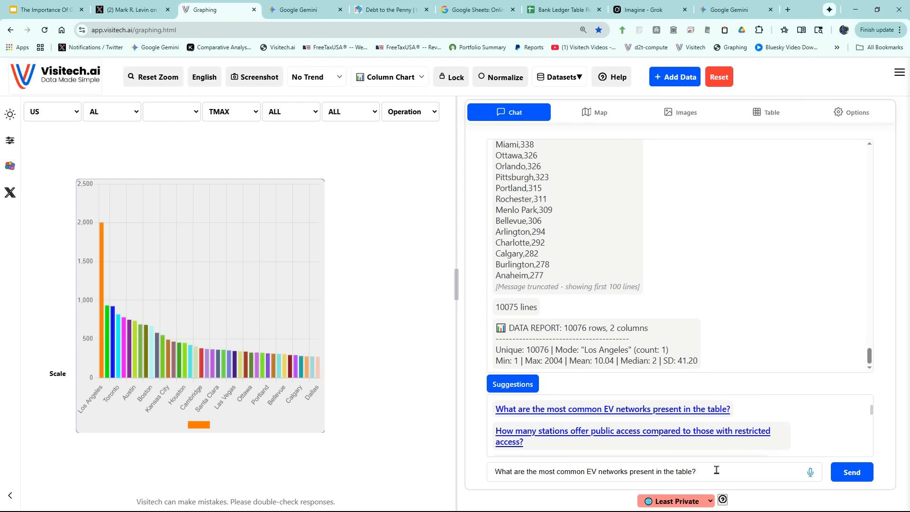
{"action": "left_click", "coordinate": [856, 479]}
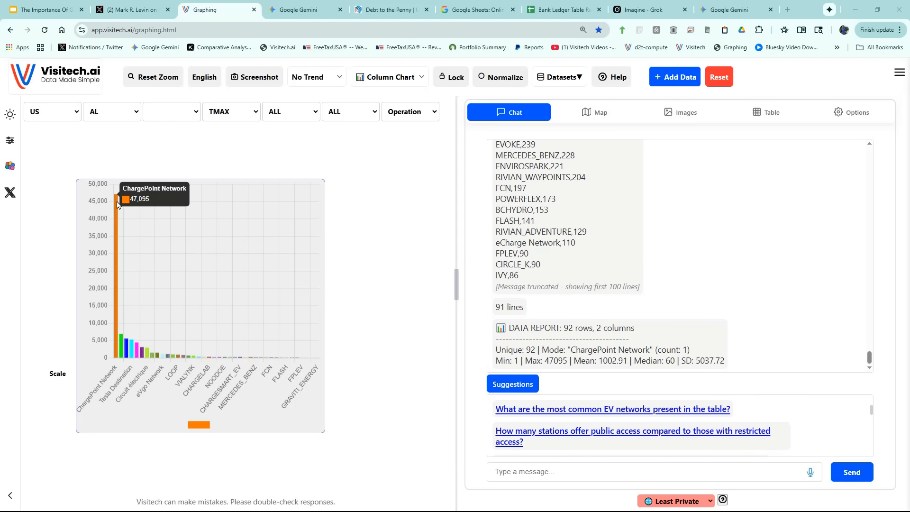
Submit the suggested request to list the names and addresses of all stations located in Fort Smith, AR.
{"action": "scroll", "coordinate": [610, 418], "scroll_direction": "down", "scroll_amount": 2}
{"action": "left_click", "coordinate": [609, 402]}
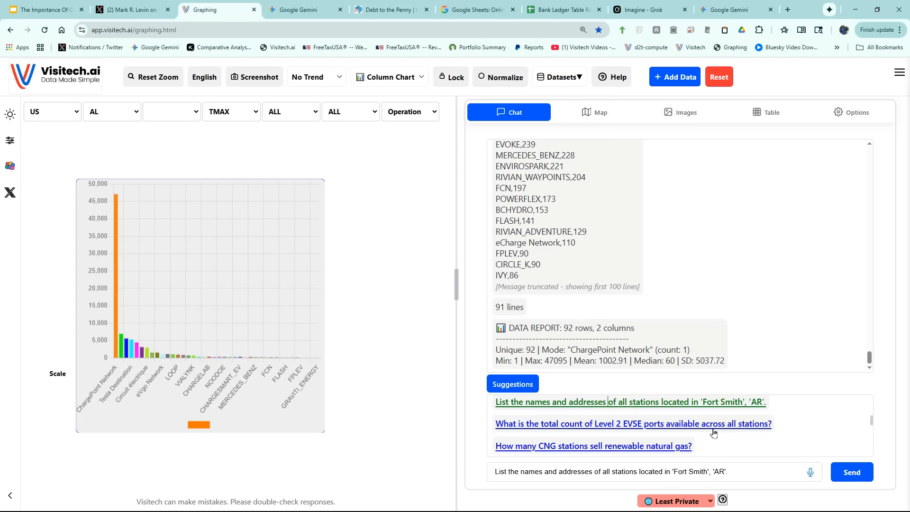
{"action": "left_click", "coordinate": [852, 478]}
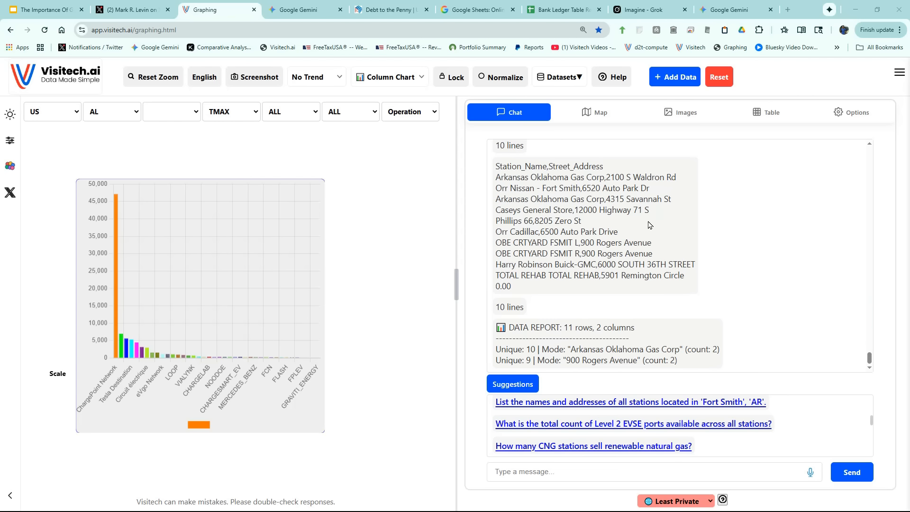
Query the table for Facility_Type CONVENIENCE_STORE in ohio and map the matching fuel stations.
{"action": "left_click", "coordinate": [768, 116]}
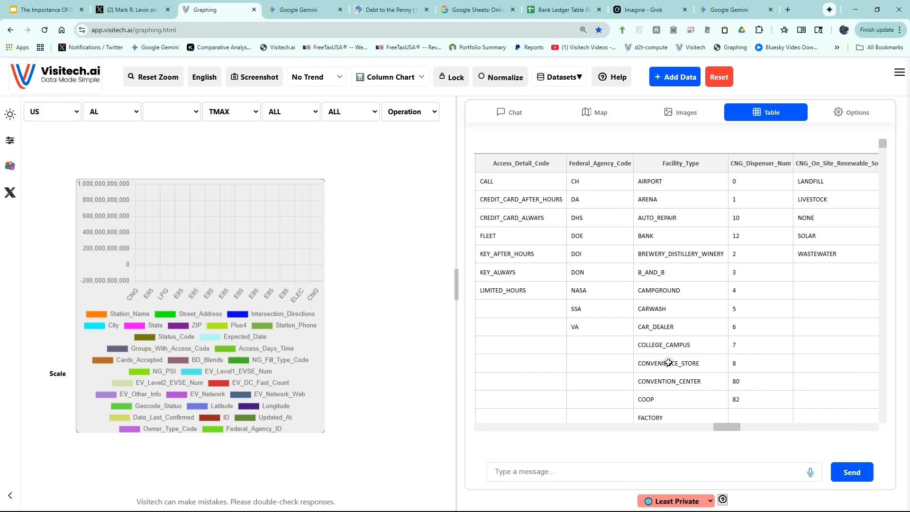
{"action": "left_click", "coordinate": [668, 363]}
{"action": "left_click", "coordinate": [670, 469]}
{"action": "type", "text": "ohio"}
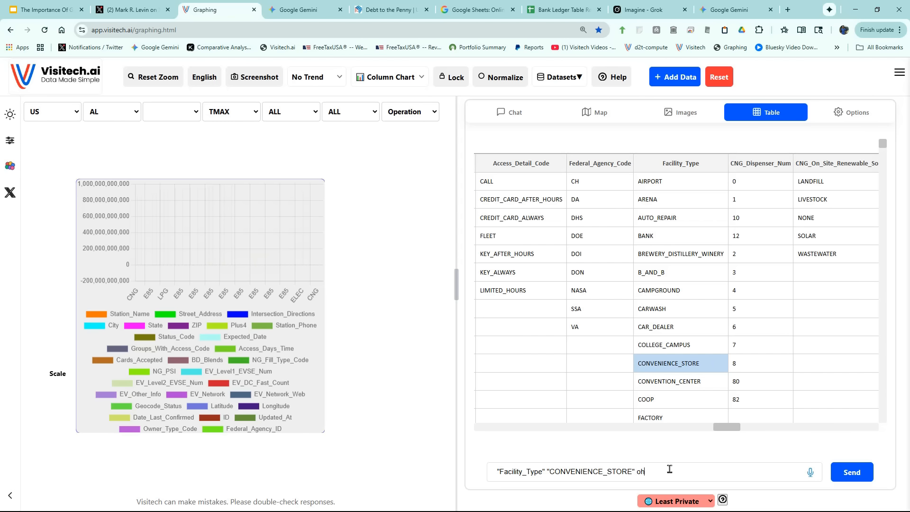
{"action": "key", "text": "Return"}
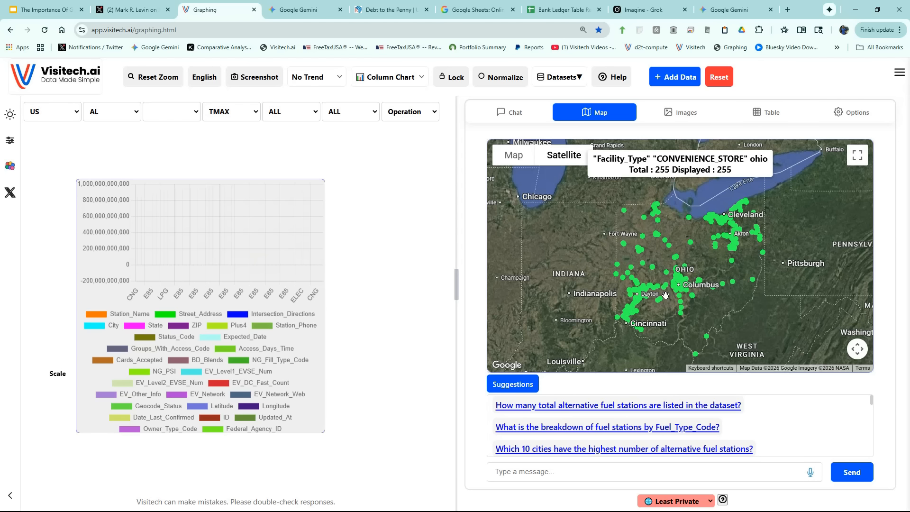
Find the Sheetz station near London, west of Columbus, on the satellite map and examine its record details.
{"action": "scroll", "coordinate": [664, 297], "scroll_direction": "up", "scroll_amount": 4}
{"action": "scroll", "coordinate": [664, 283], "scroll_direction": "up", "scroll_amount": 3}
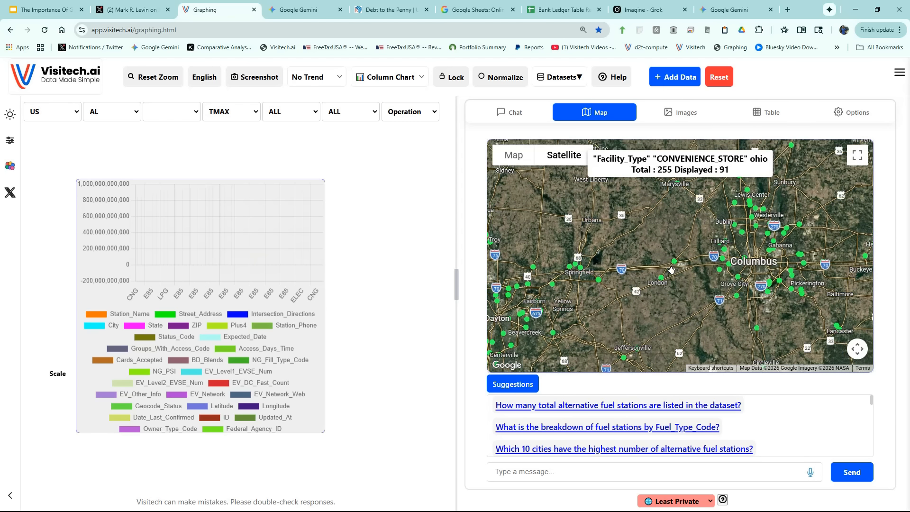
{"action": "scroll", "coordinate": [679, 257], "scroll_direction": "up", "scroll_amount": 4}
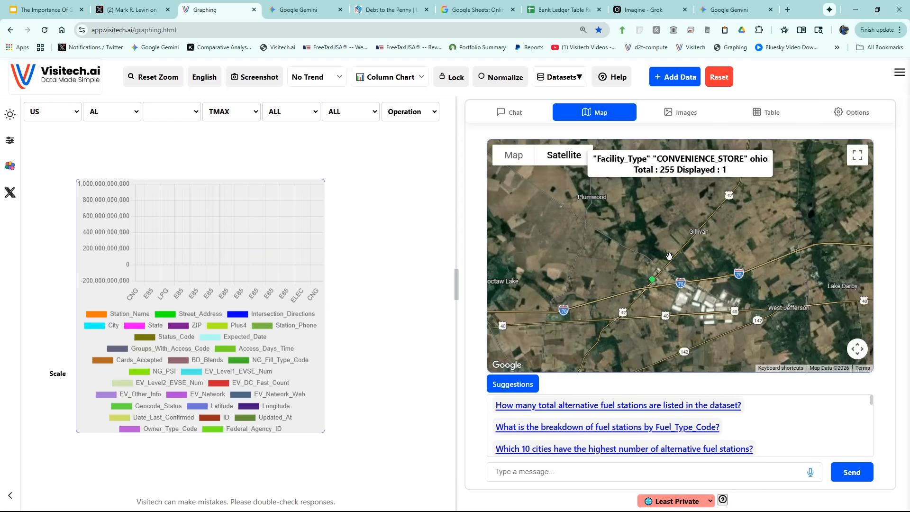
{"action": "left_click_drag", "start_coordinate": [673, 322], "coordinate": [688, 293]}
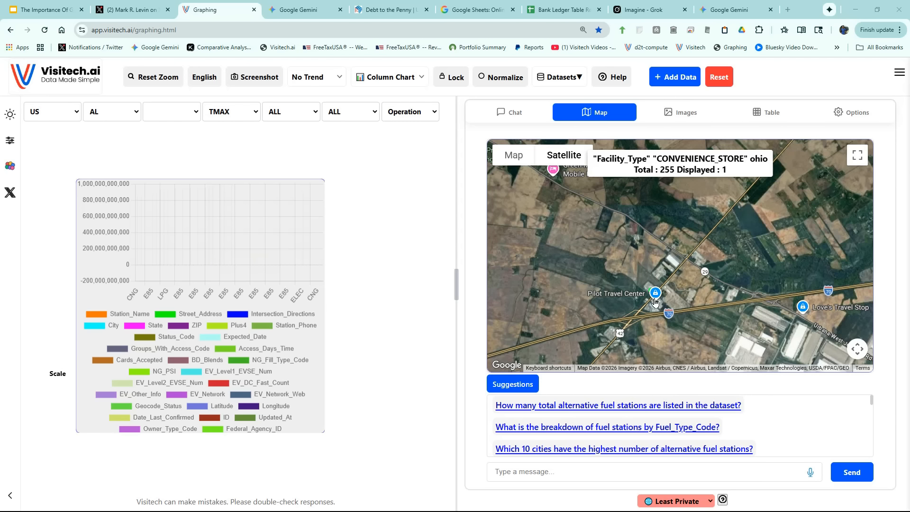
{"action": "scroll", "coordinate": [655, 290], "scroll_direction": "up", "scroll_amount": 3}
{"action": "scroll", "coordinate": [654, 290], "scroll_direction": "up", "scroll_amount": 3}
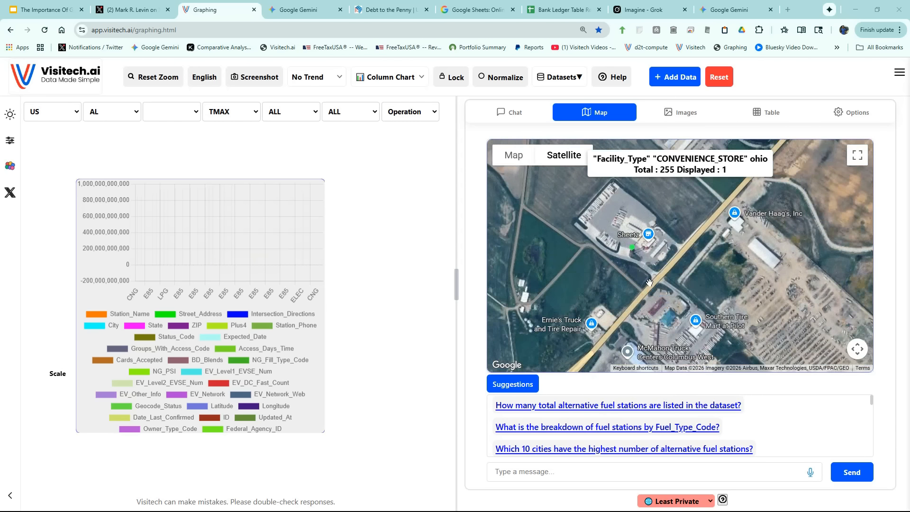
{"action": "scroll", "coordinate": [646, 288], "scroll_direction": "up", "scroll_amount": 1}
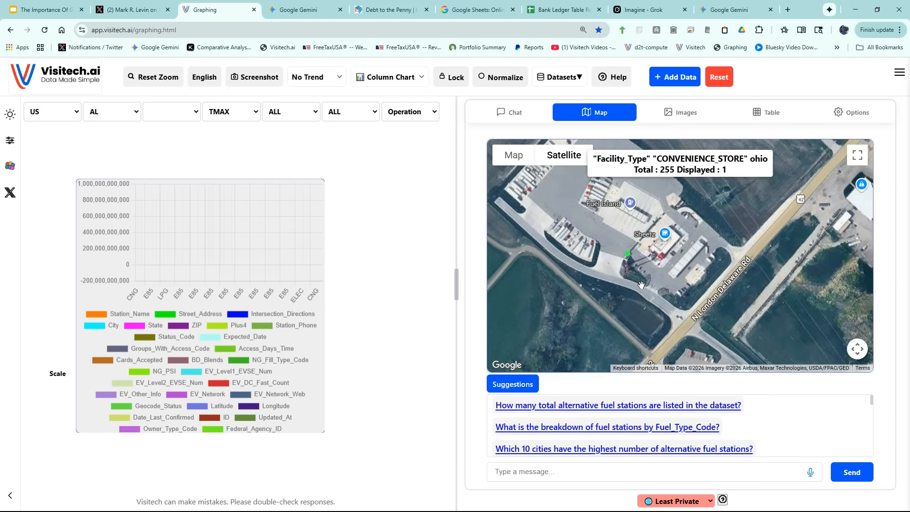
{"action": "left_click", "coordinate": [628, 254]}
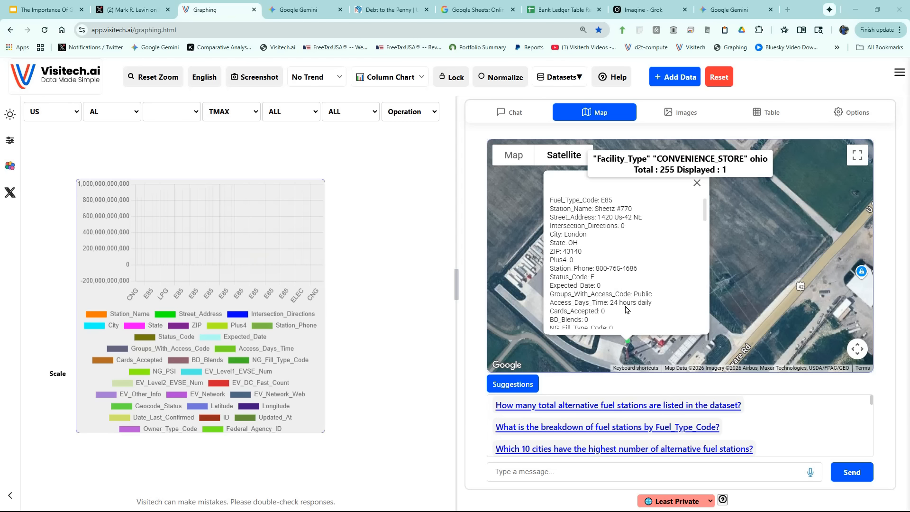
{"action": "left_click", "coordinate": [697, 183]}
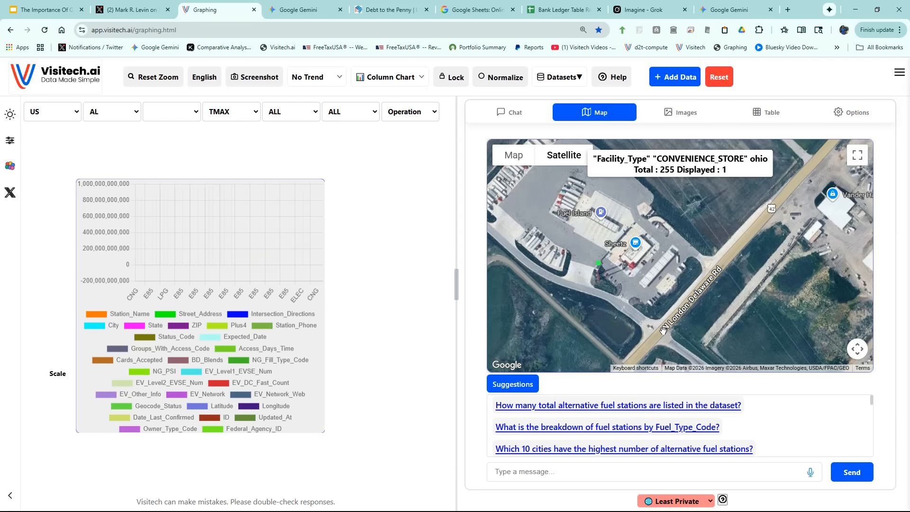
View the Sheetz station at street level from N London-Delaware Rd and look closer at its storefront and price sign.
{"action": "left_click", "coordinate": [662, 331]}
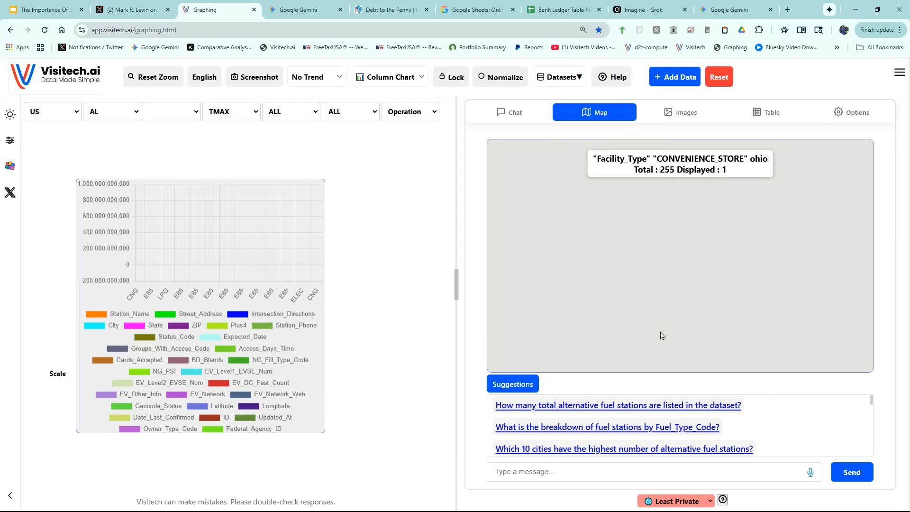
{"action": "left_click", "coordinate": [661, 336]}
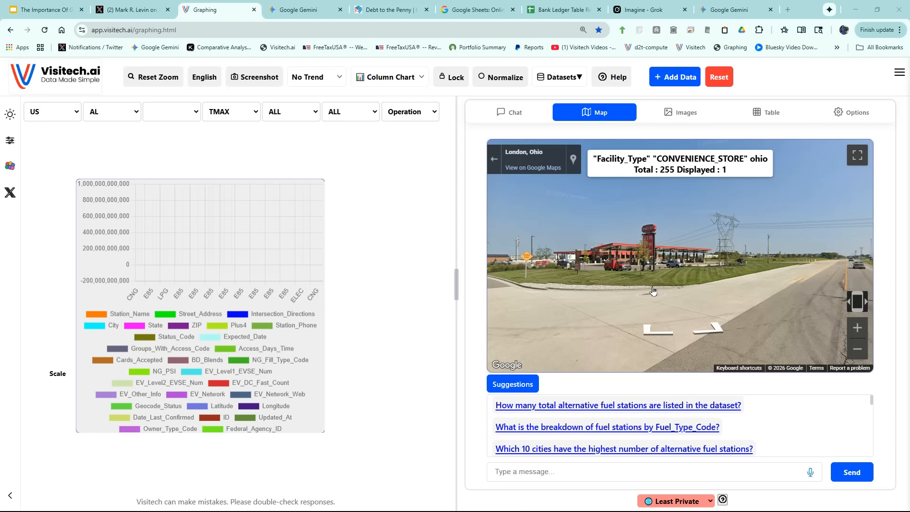
{"action": "left_click", "coordinate": [652, 290]}
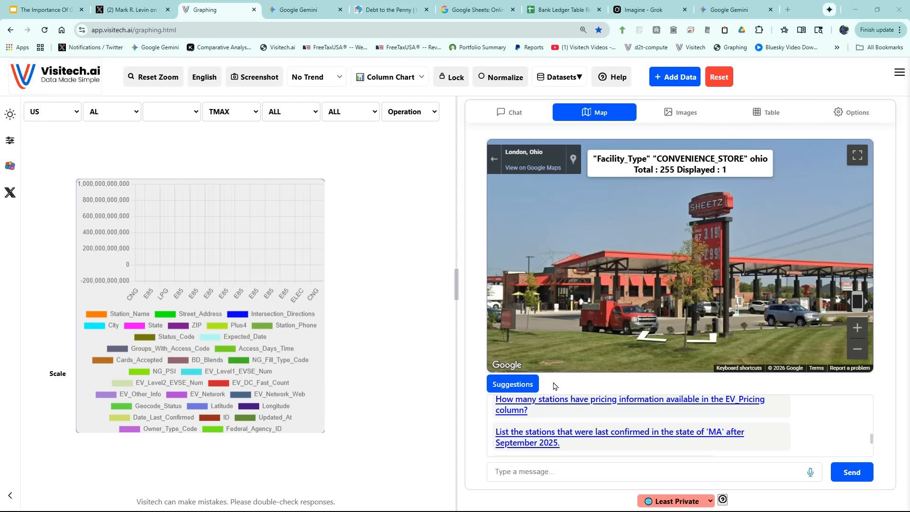
Submit the suggested question on the most frequent facility types for these fuel stations, and check the CONVENIENCE_STORE column.
{"action": "left_click", "coordinate": [519, 388]}
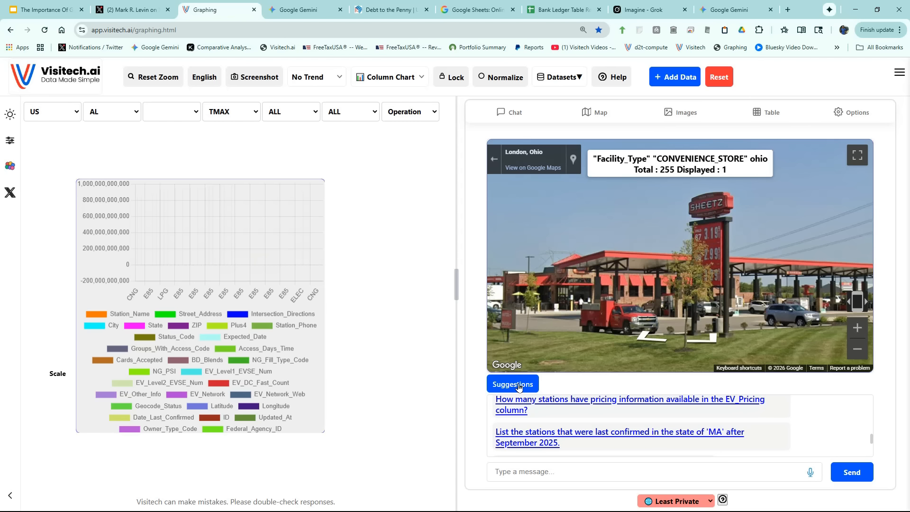
{"action": "left_click", "coordinate": [631, 425]}
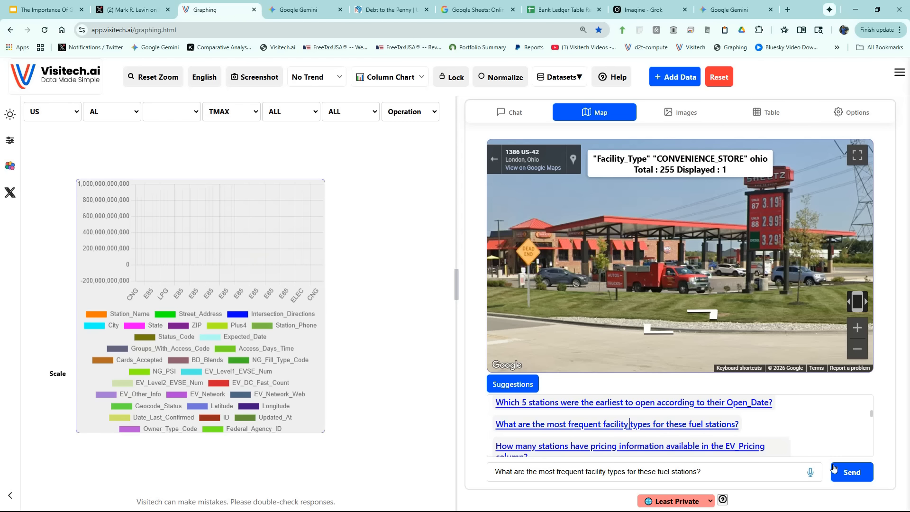
{"action": "left_click", "coordinate": [849, 473]}
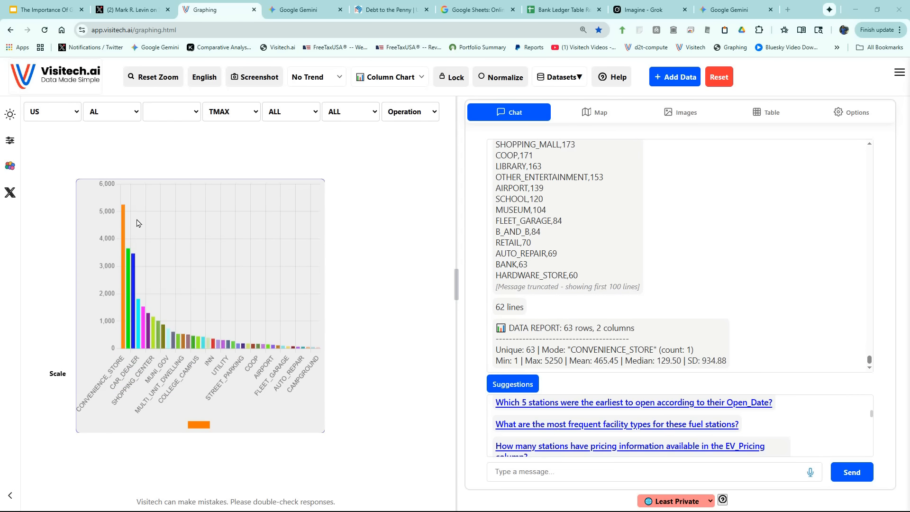
{"action": "mouse_move", "coordinate": [122, 218]}
{"action": "mouse_move", "coordinate": [129, 257]}
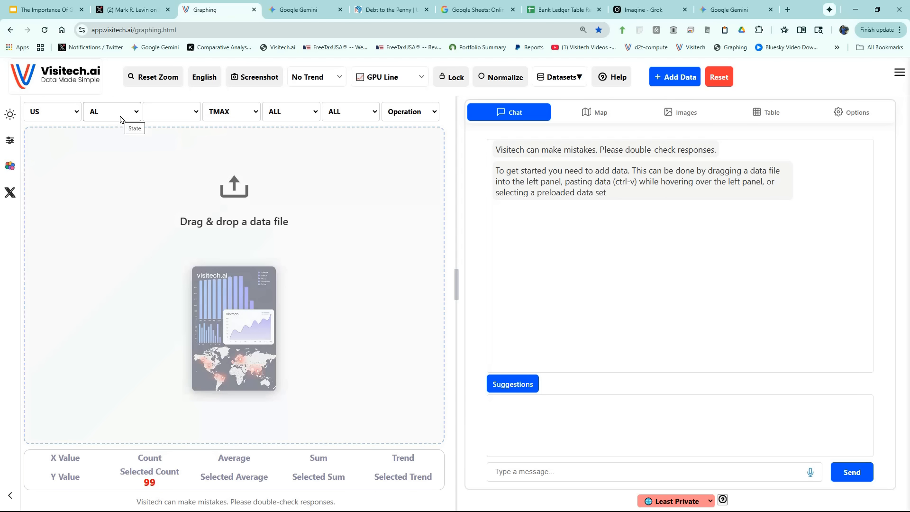
Load the TMAX data of the Bloomington Indiana Univ station in state IN and switch the chart to the dark theme.
{"action": "left_click", "coordinate": [121, 117]}
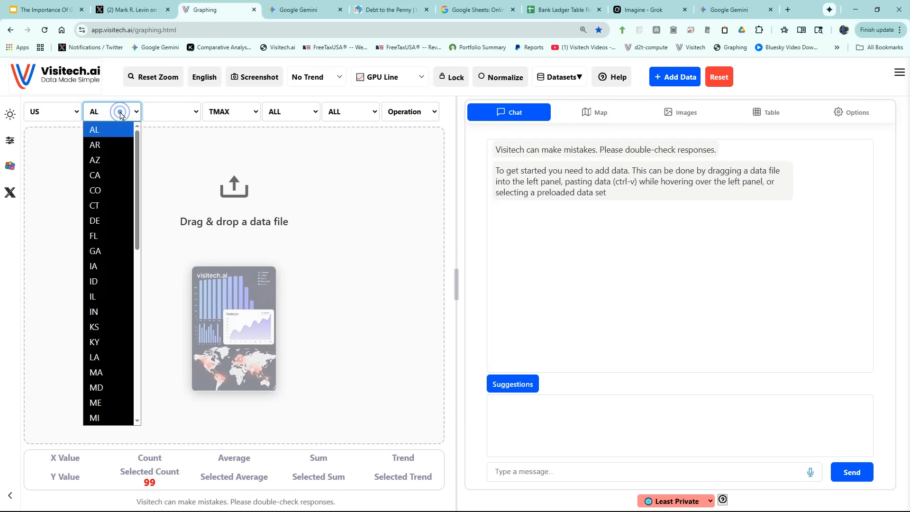
{"action": "left_click", "coordinate": [100, 313]}
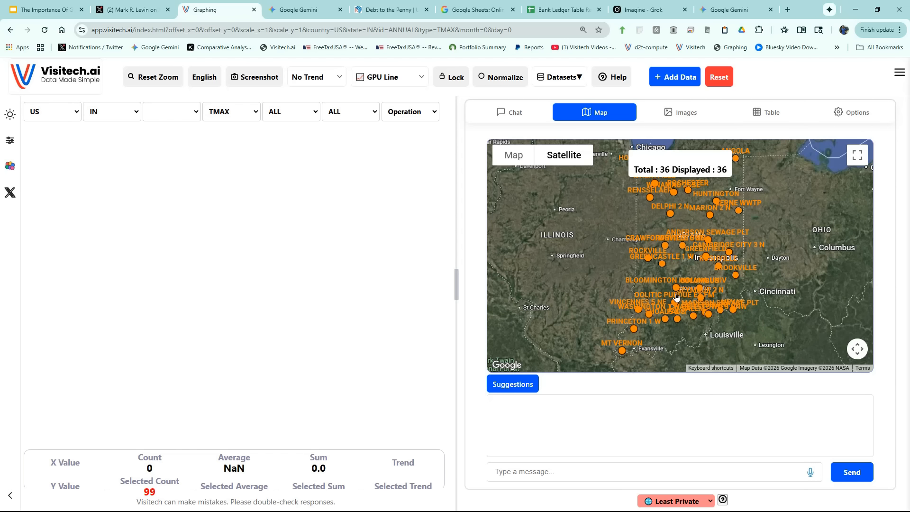
{"action": "scroll", "coordinate": [671, 291], "scroll_direction": "up", "scroll_amount": 3}
{"action": "scroll", "coordinate": [669, 289], "scroll_direction": "up", "scroll_amount": 4}
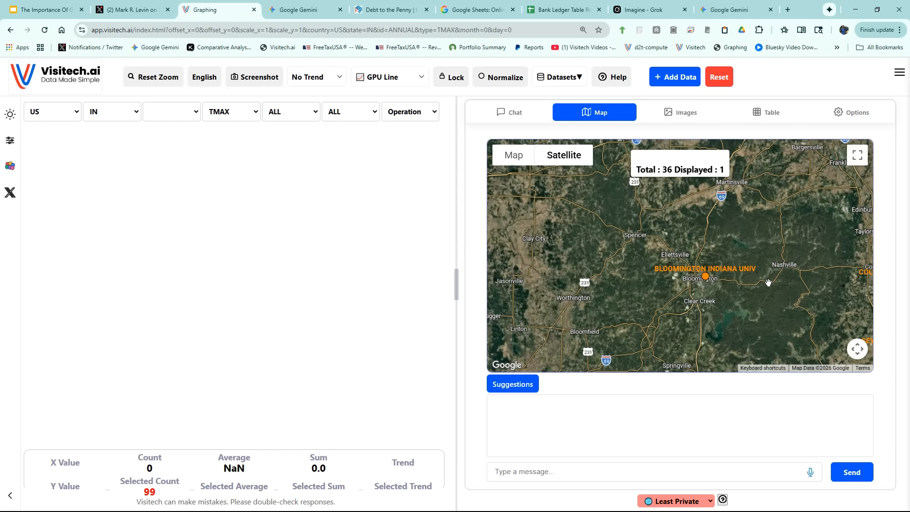
{"action": "left_click", "coordinate": [706, 278]}
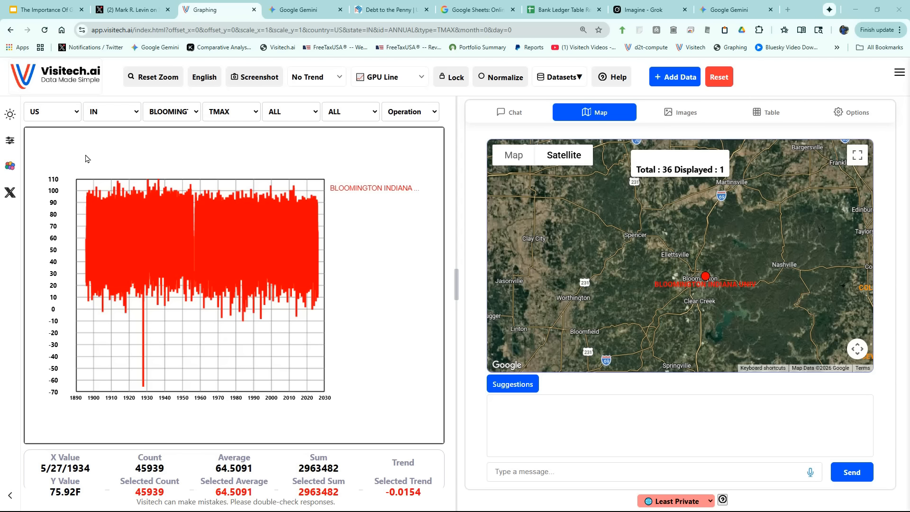
{"action": "left_click", "coordinate": [9, 114]}
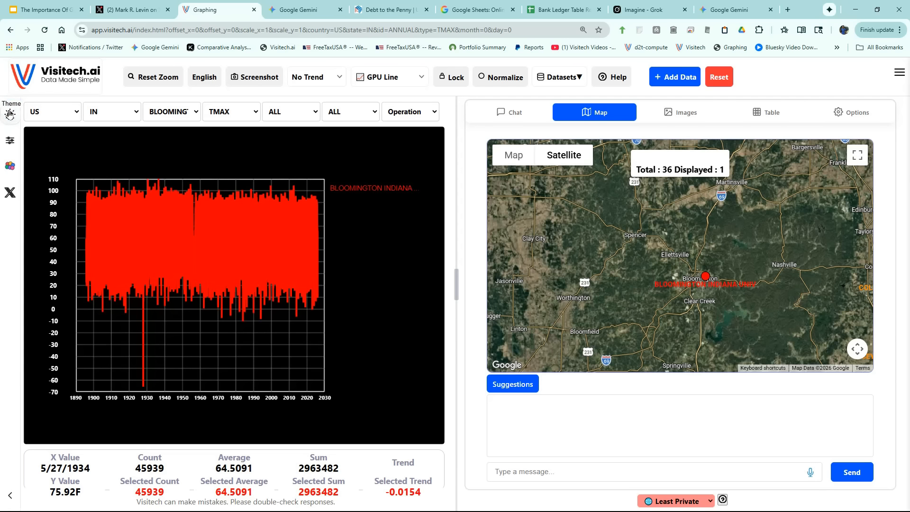
Submit the suggested request to group by month and calculate average, and check the February and July points.
{"action": "left_click", "coordinate": [520, 387]}
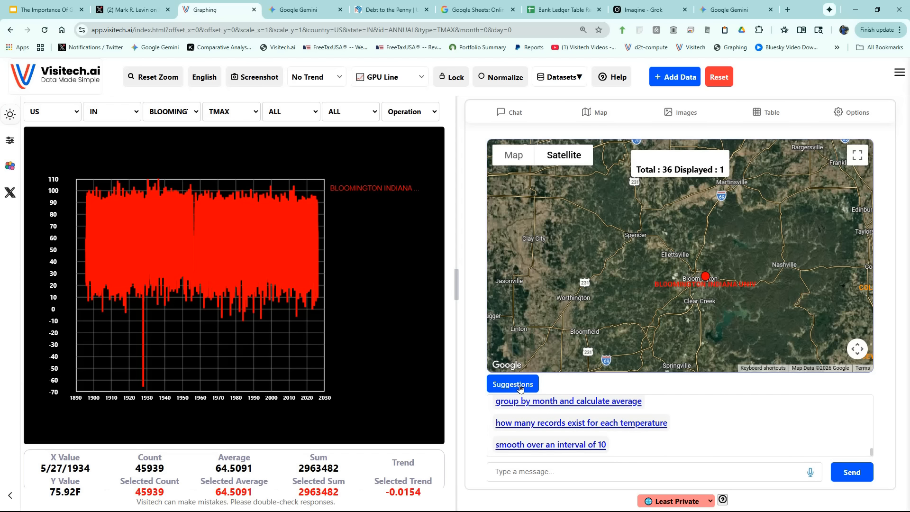
{"action": "left_click", "coordinate": [588, 401]}
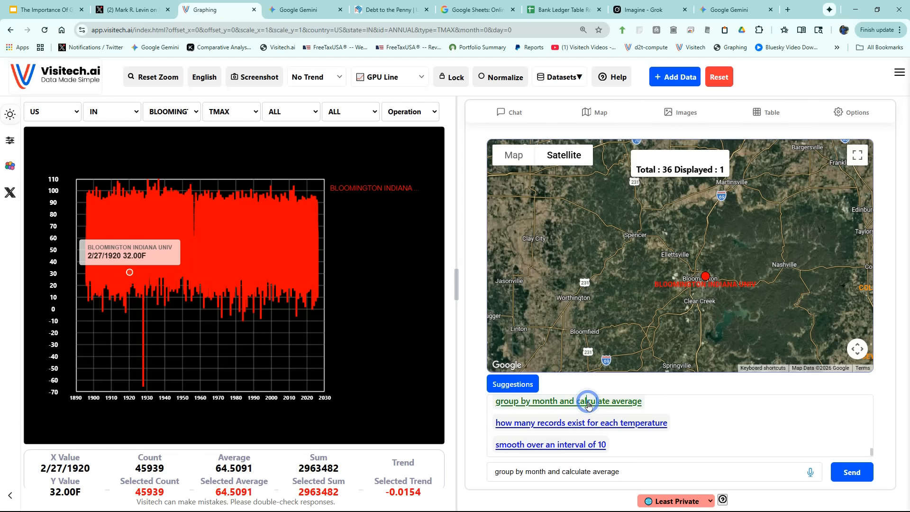
{"action": "left_click", "coordinate": [848, 477]}
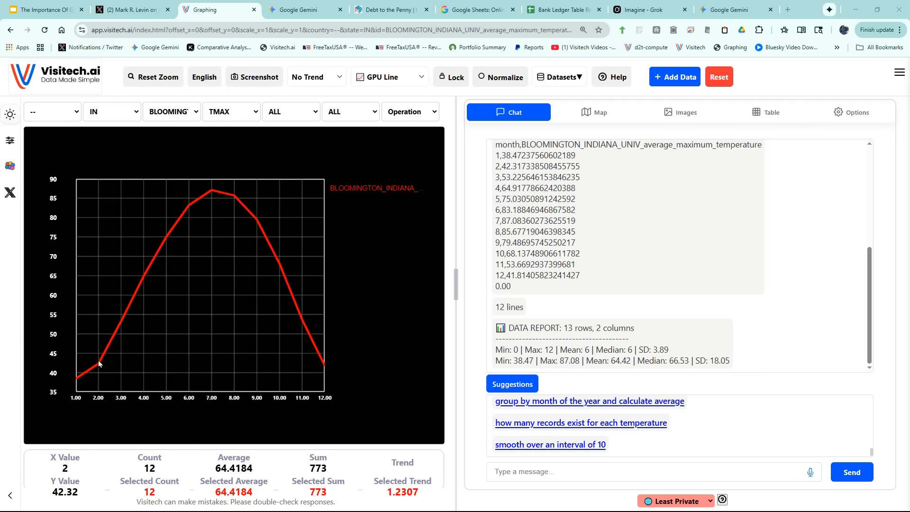
{"action": "mouse_move", "coordinate": [99, 365]}
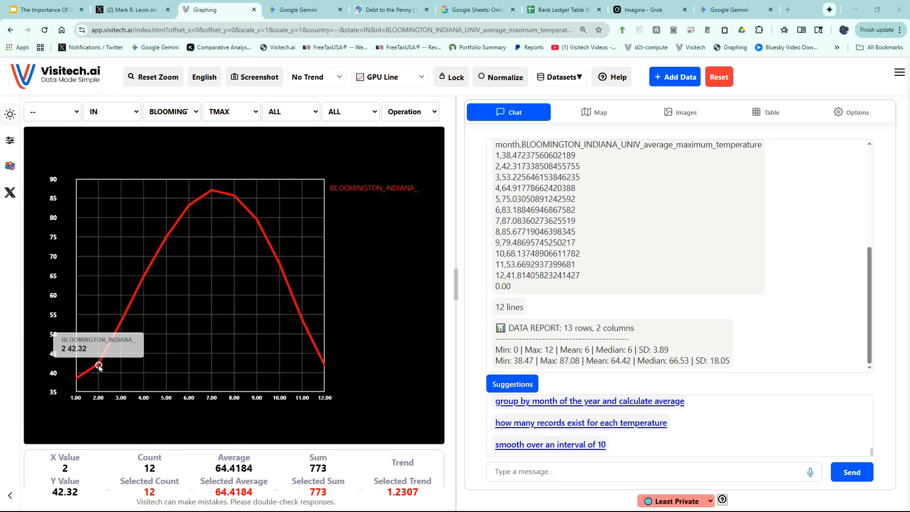
{"action": "mouse_move", "coordinate": [213, 193]}
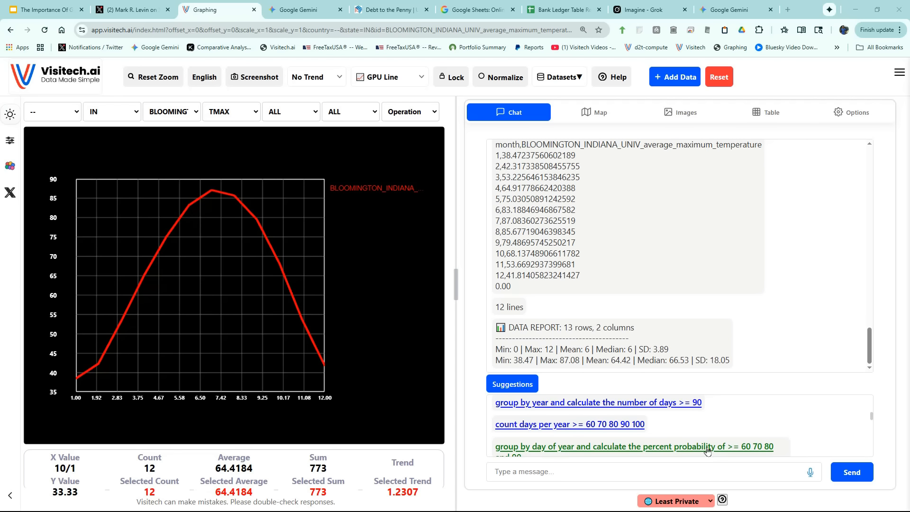
Submit the suggested request for the percent probability of >= 60 70 80 and 90 by day of year, and check the percent_ge_90 curve.
{"action": "left_click", "coordinate": [708, 447]}
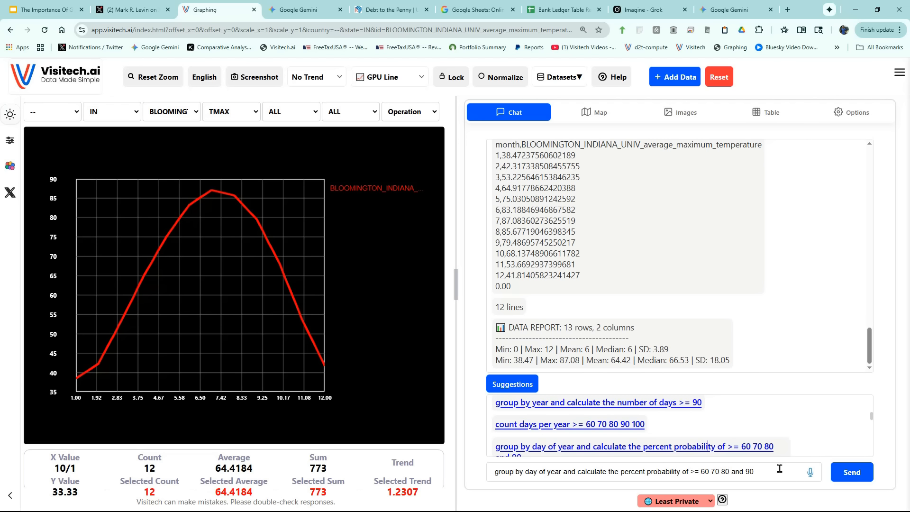
{"action": "left_click", "coordinate": [851, 476]}
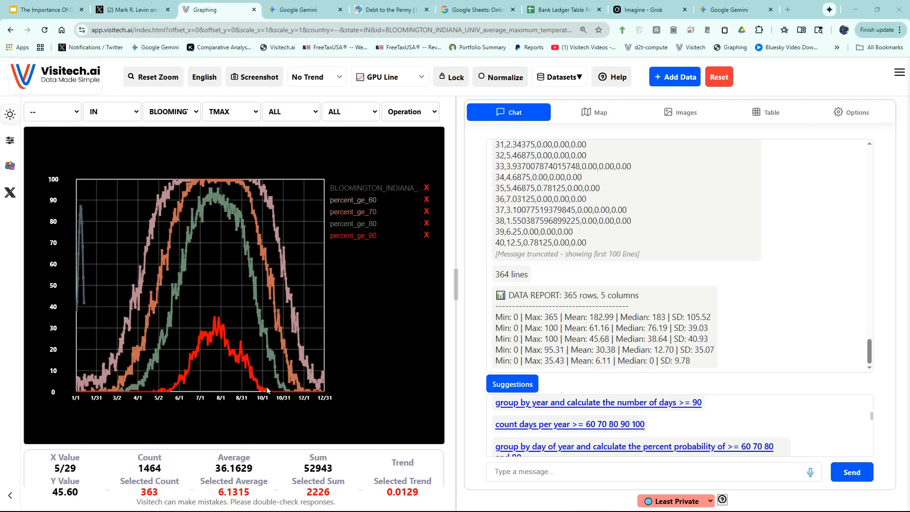
{"action": "mouse_move", "coordinate": [207, 338]}
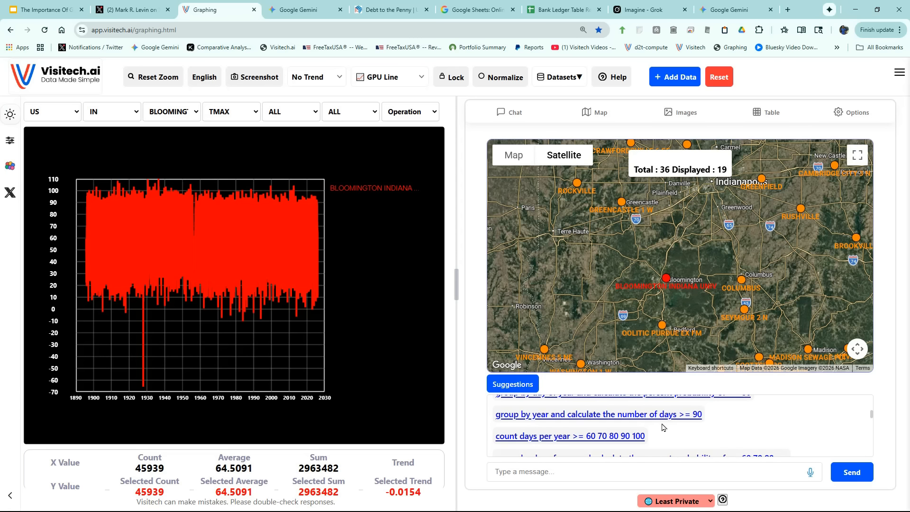
Submit the suggested request to group by year and calculate the number of days >= 90, and check the 1913 peak and the latest years.
{"action": "left_click", "coordinate": [650, 415]}
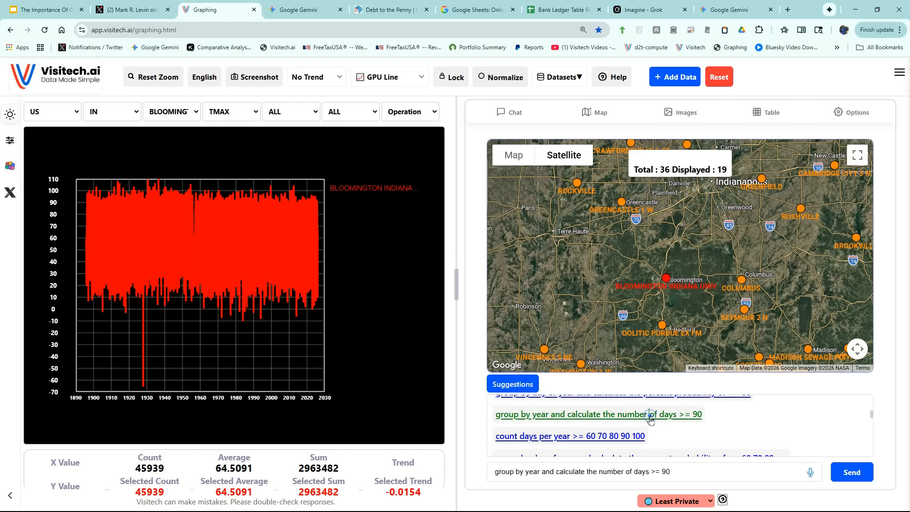
{"action": "left_click", "coordinate": [854, 473]}
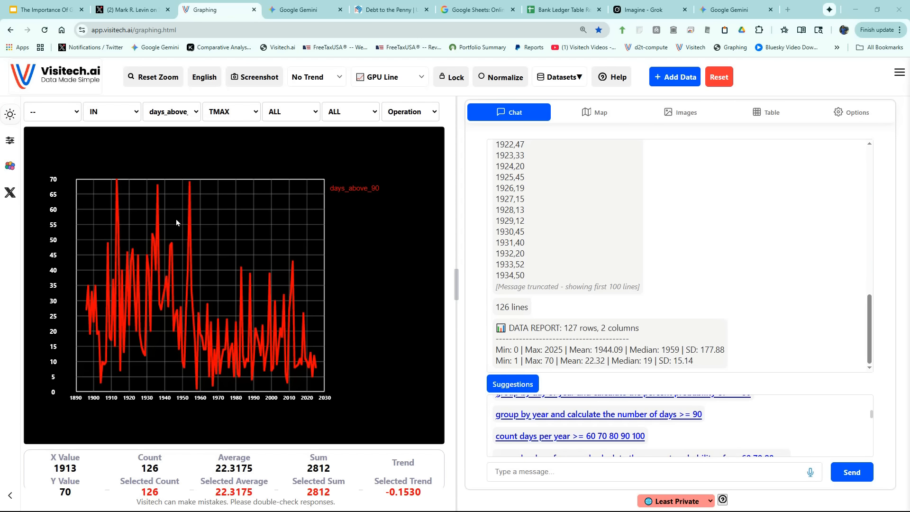
{"action": "mouse_move", "coordinate": [116, 182]}
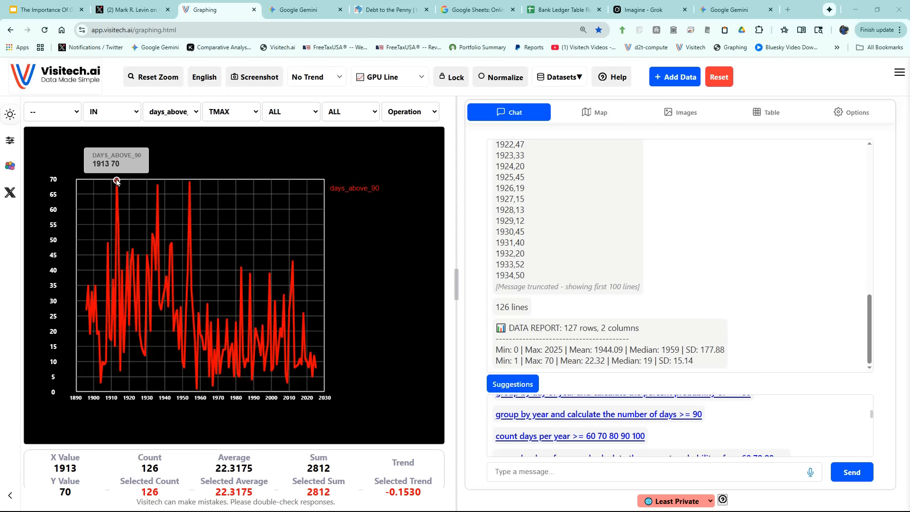
{"action": "mouse_move", "coordinate": [317, 372]}
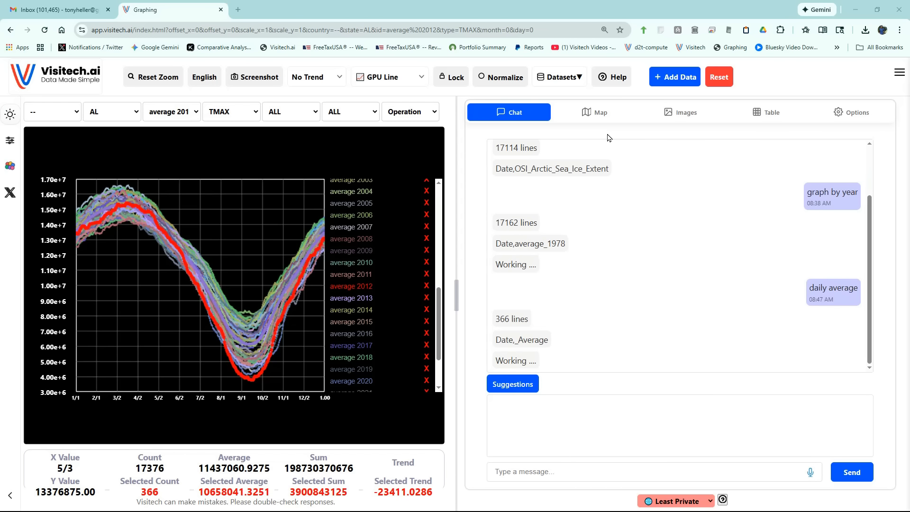
Open the oil and gas well dataset from the Oil And Gas group of the Energy category.
{"action": "left_click", "coordinate": [562, 79]}
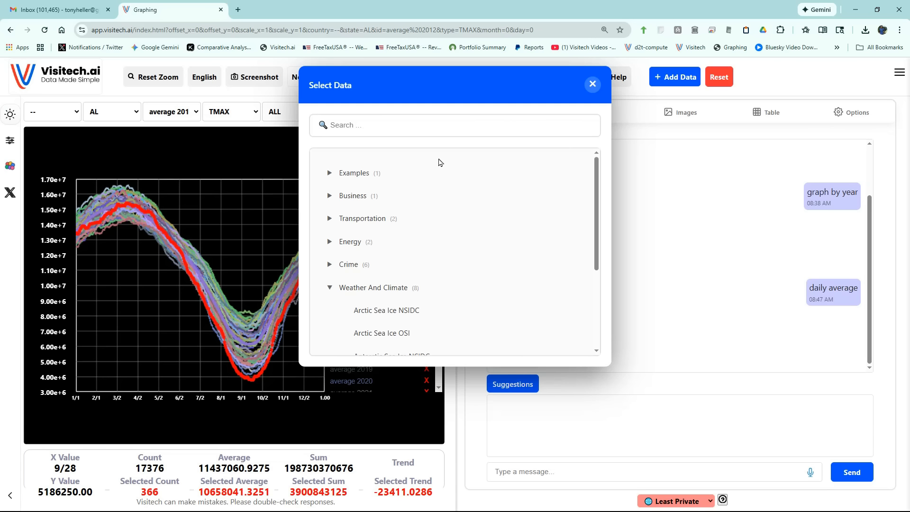
{"action": "left_click", "coordinate": [330, 242]}
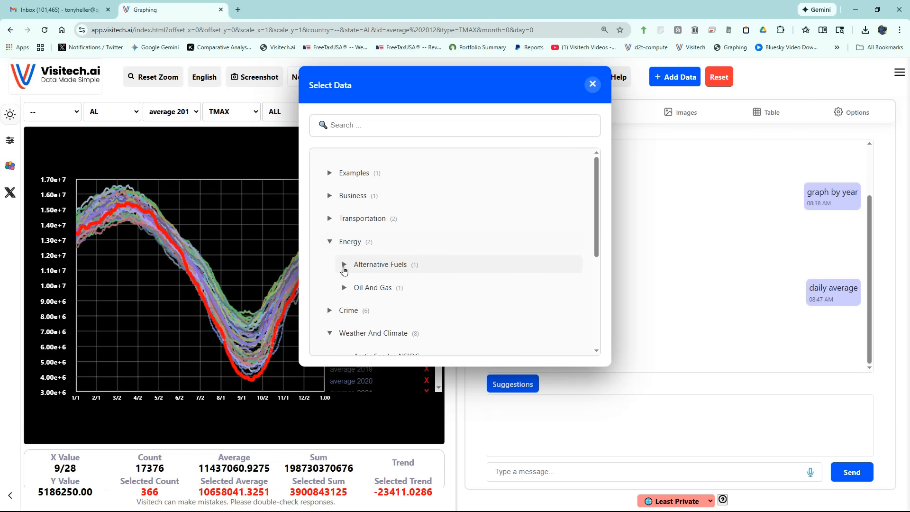
{"action": "left_click", "coordinate": [344, 287]}
{"action": "left_click", "coordinate": [390, 311]}
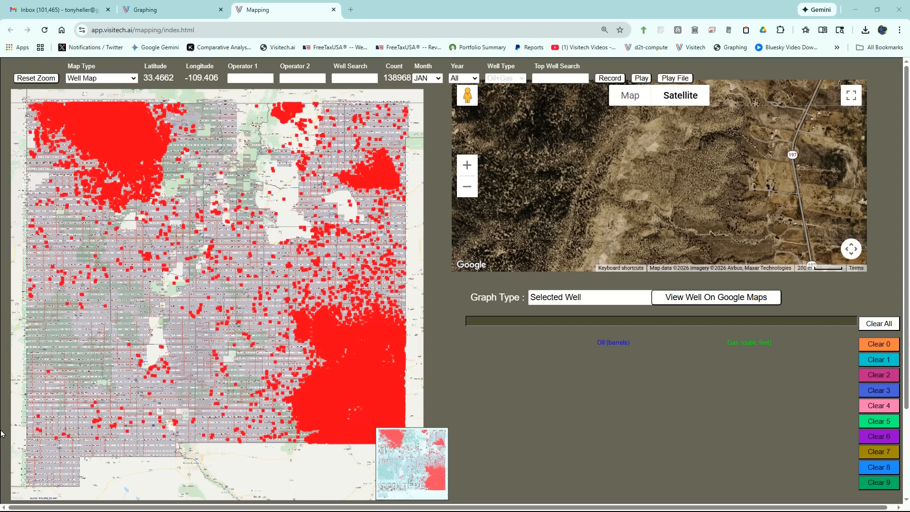
Filter the well map to the year 2025 and limit it to the top 100 wells.
{"action": "left_click", "coordinate": [437, 143]}
{"action": "left_click", "coordinate": [463, 78]}
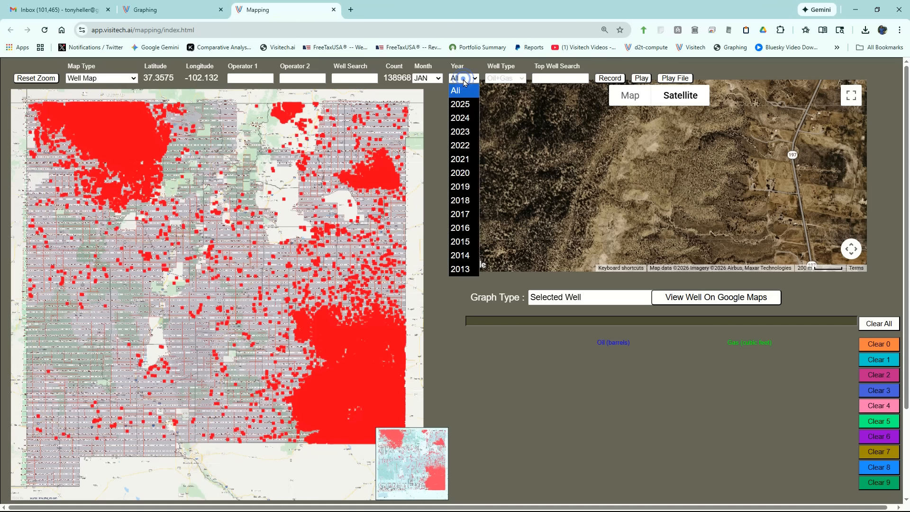
{"action": "left_click", "coordinate": [467, 104]}
{"action": "left_click", "coordinate": [561, 81]}
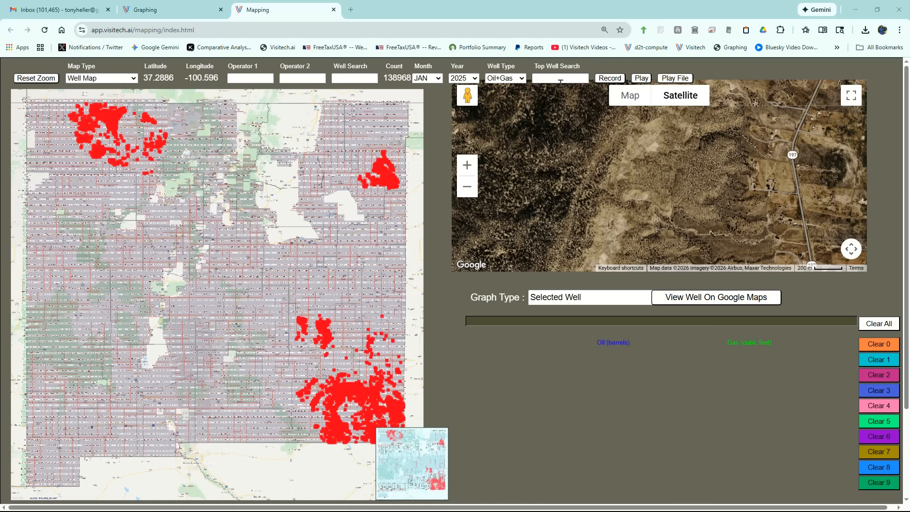
{"action": "left_click", "coordinate": [561, 79]}
{"action": "type", "text": "100"}
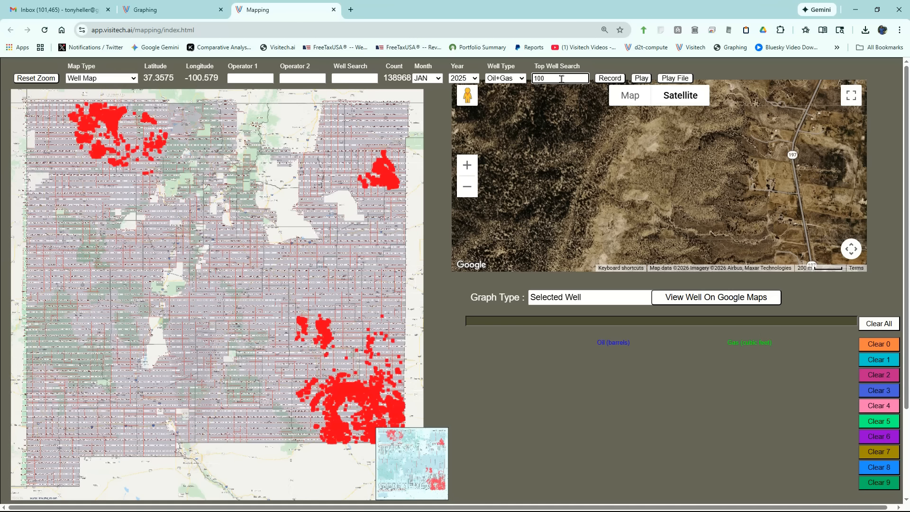
{"action": "key", "text": "Return"}
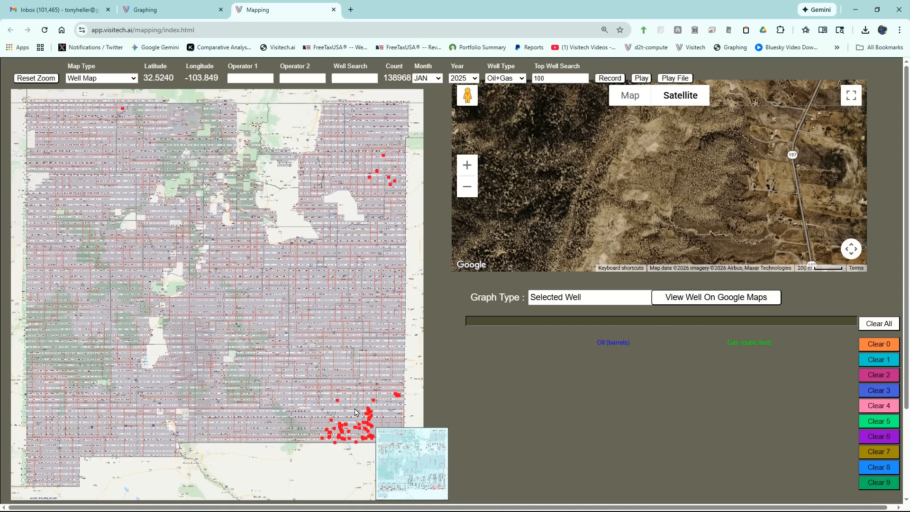
Find the row of top wells near Bennett in the map's southeast corner and graph the production of its easternmost well.
{"action": "scroll", "coordinate": [355, 412], "scroll_direction": "up", "scroll_amount": 3}
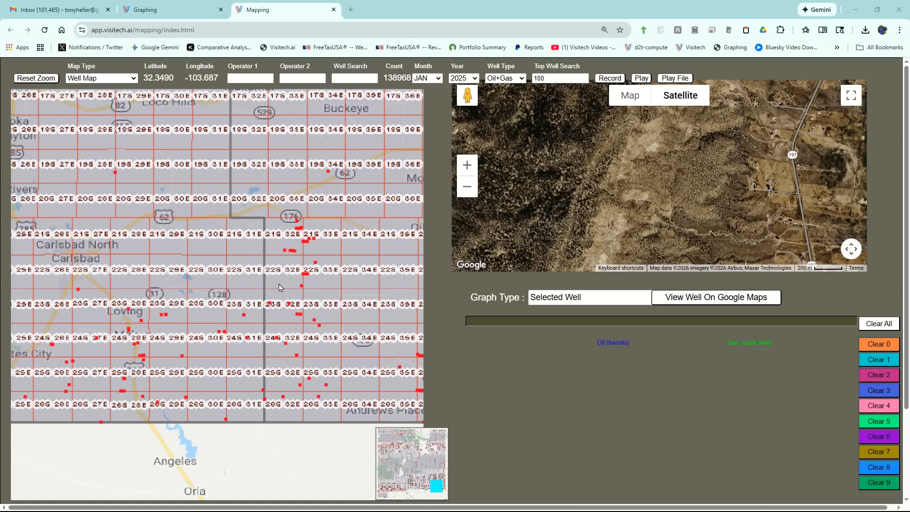
{"action": "left_click_drag", "start_coordinate": [278, 287], "coordinate": [219, 251]}
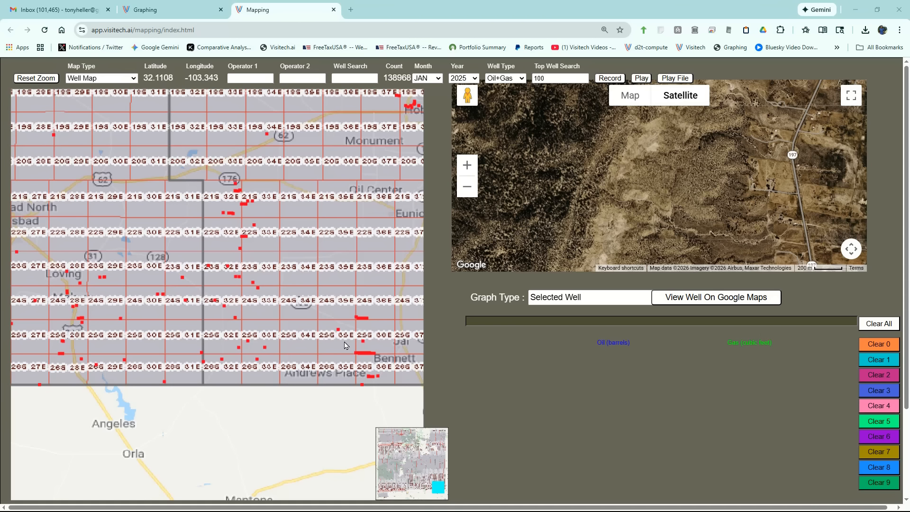
{"action": "left_click_drag", "start_coordinate": [349, 343], "coordinate": [388, 366]}
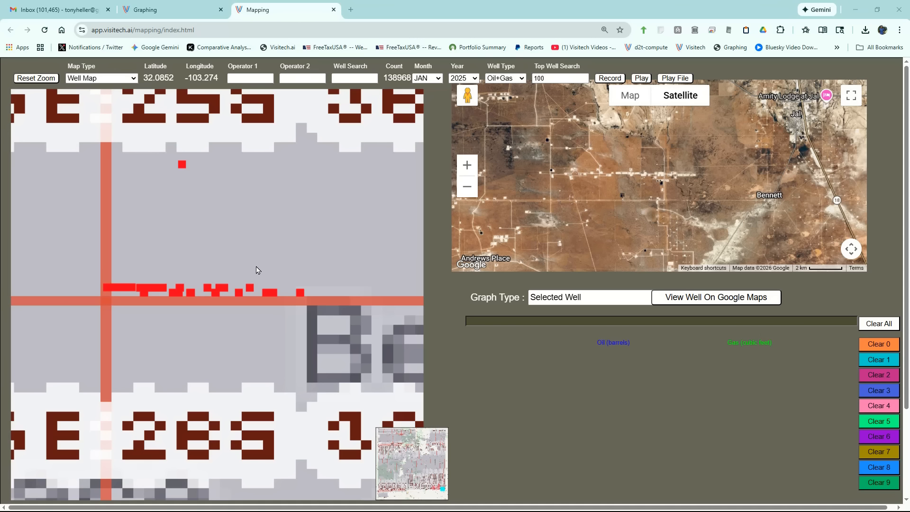
{"action": "left_click_drag", "start_coordinate": [252, 263], "coordinate": [312, 320]}
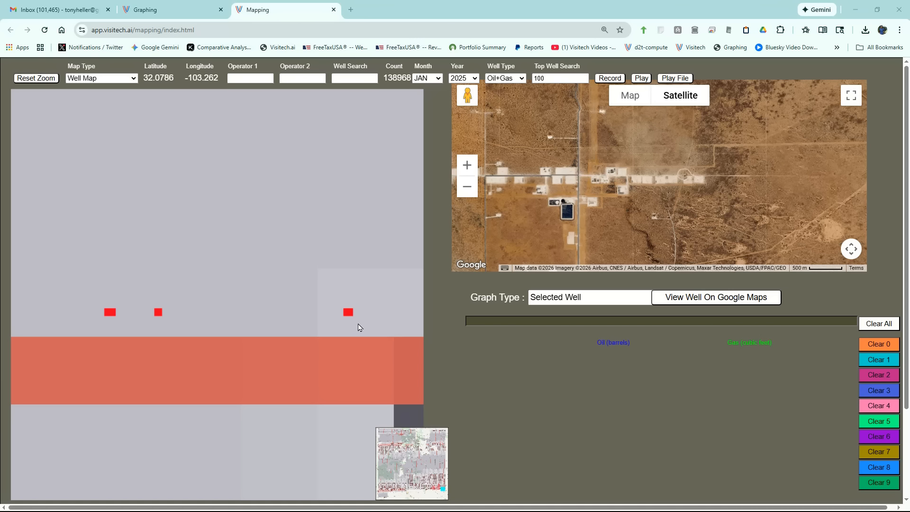
{"action": "left_click", "coordinate": [348, 312]}
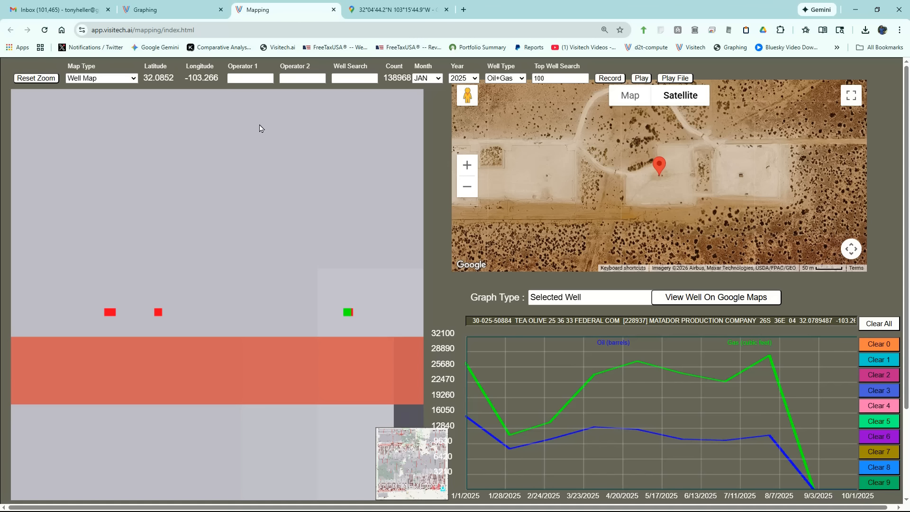
Restore the full map extent and clear the top well search limit.
{"action": "left_click", "coordinate": [37, 78]}
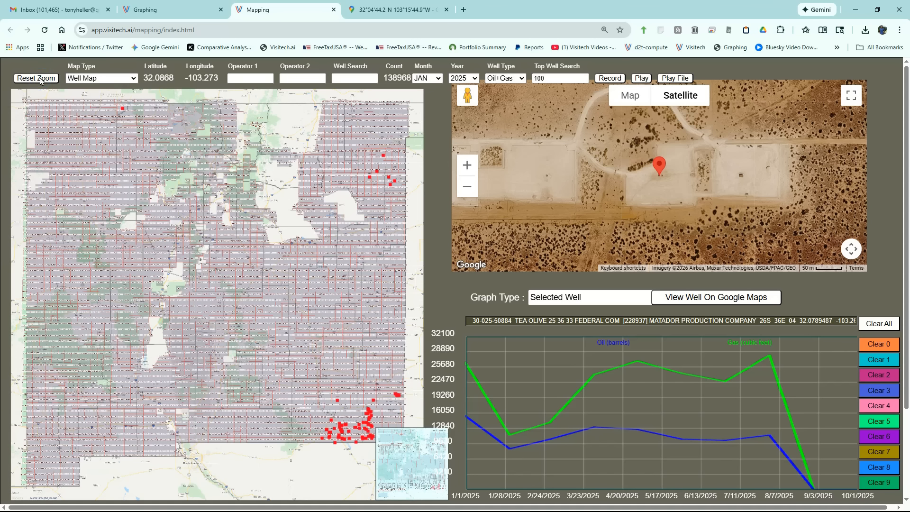
{"action": "double_click", "coordinate": [552, 79]}
{"action": "key", "text": "BackSpace"}
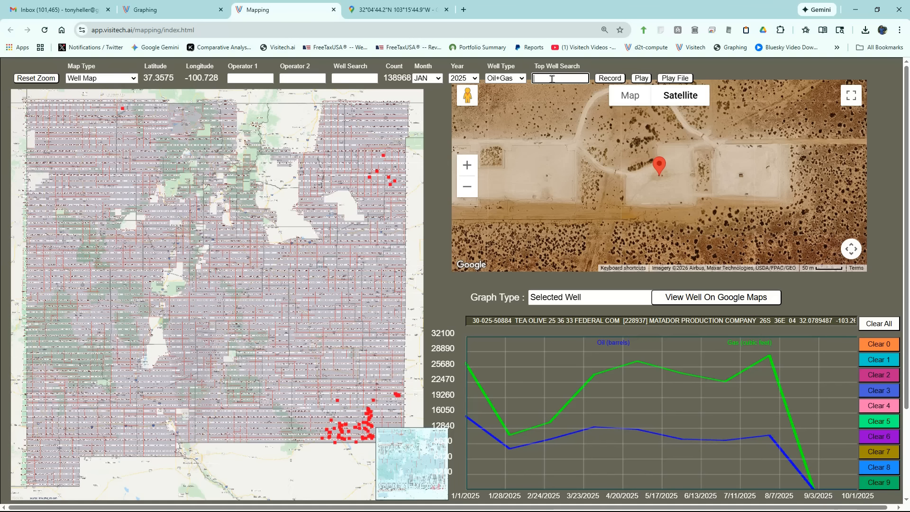
Display the 2025 wells as a Relative Heat Map and examine the southeastern and northeastern clusters.
{"action": "left_click", "coordinate": [115, 81]}
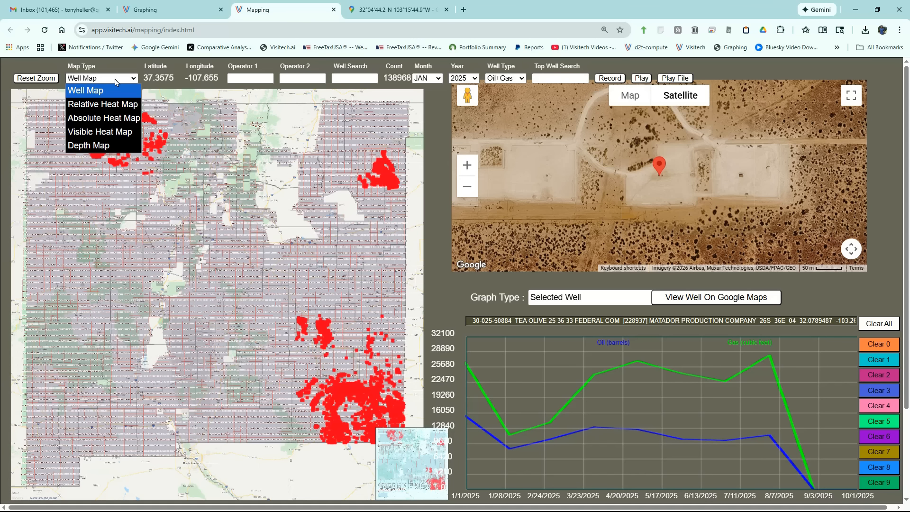
{"action": "left_click", "coordinate": [120, 104]}
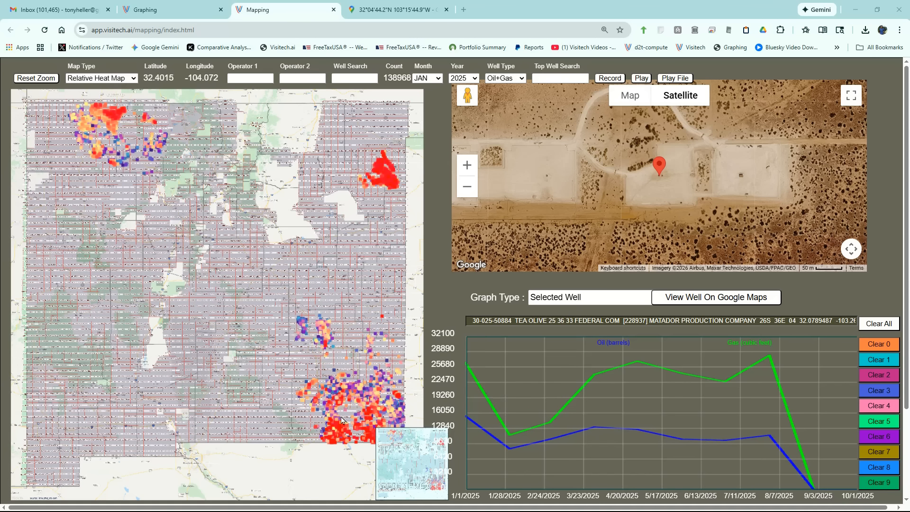
{"action": "mouse_move", "coordinate": [343, 431]}
Display the wells as a Depth Map and check the details of wells in the southeastern and northwestern clusters.
{"action": "mouse_move", "coordinate": [391, 185]}
{"action": "left_click", "coordinate": [97, 80]}
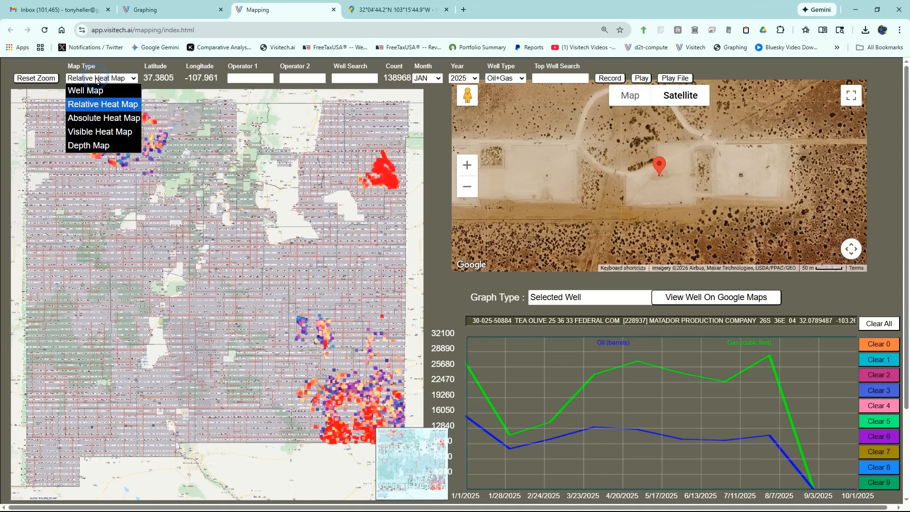
{"action": "left_click", "coordinate": [95, 144]}
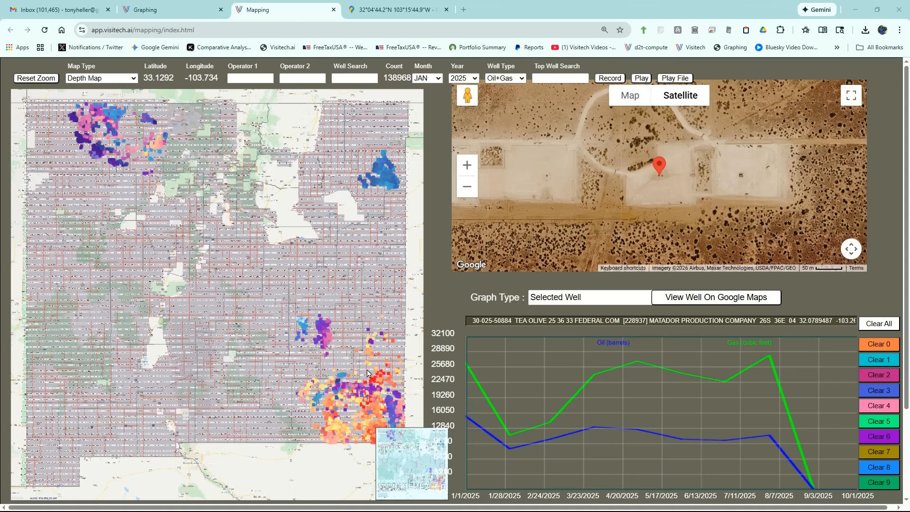
{"action": "mouse_move", "coordinate": [373, 383]}
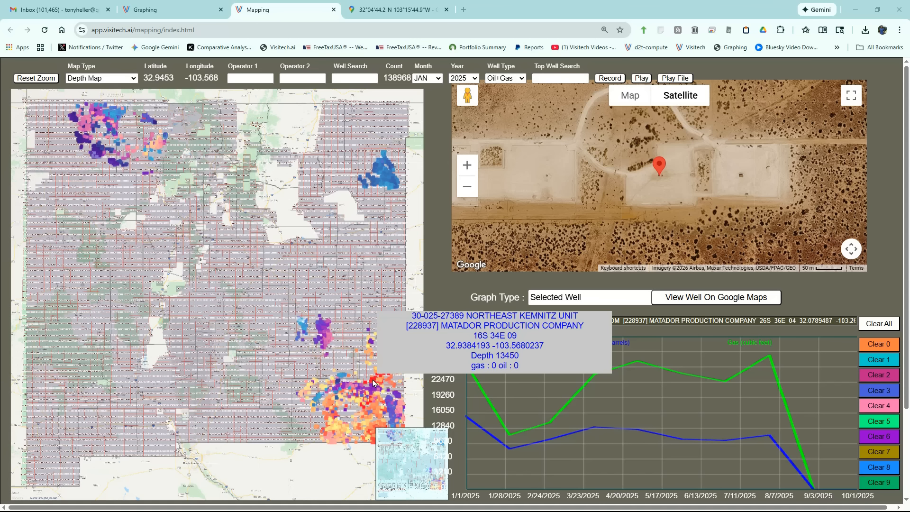
{"action": "mouse_move", "coordinate": [117, 170]}
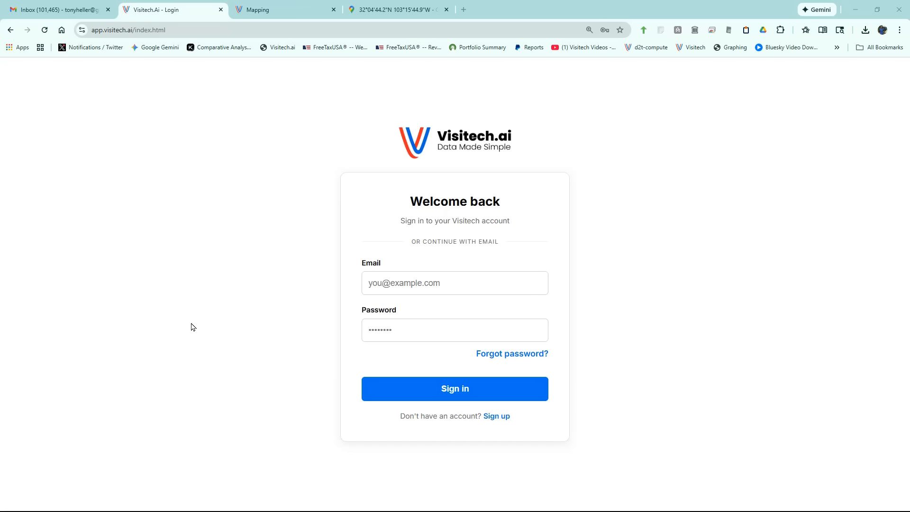
Create a new Visitech account with an e-mail address and account password, and dismiss the browser's offer to save the password.
{"action": "left_click", "coordinate": [495, 417]}
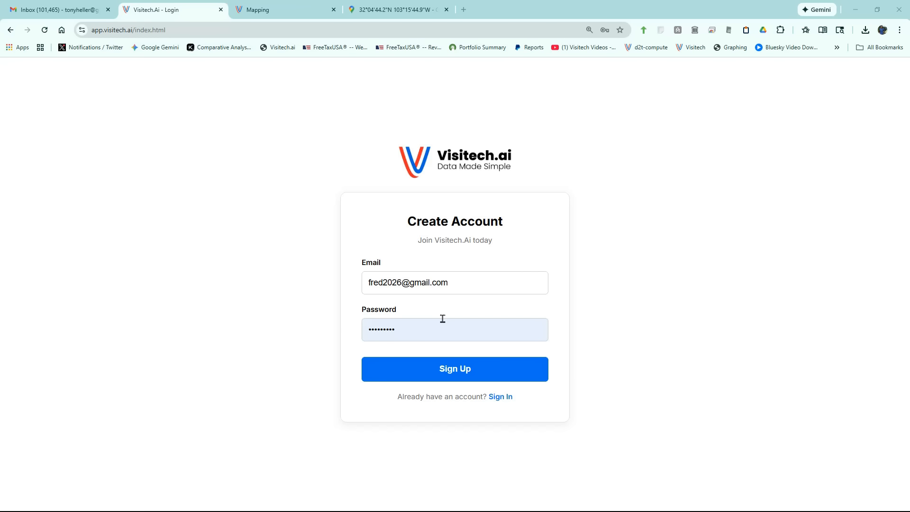
{"action": "left_click", "coordinate": [456, 369]}
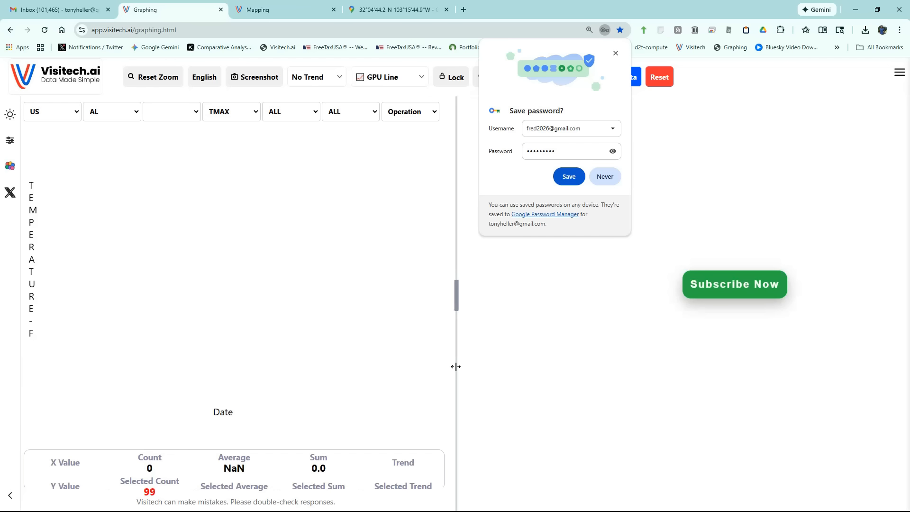
{"action": "left_click", "coordinate": [563, 238]}
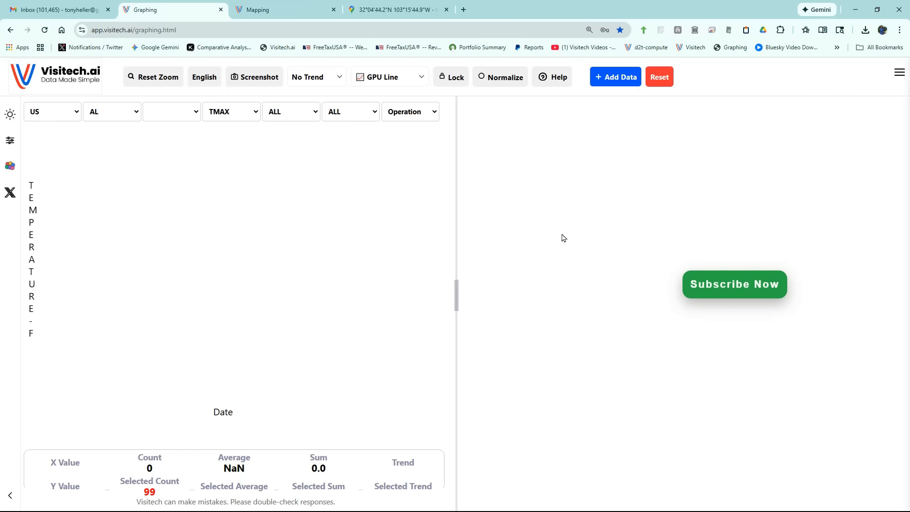